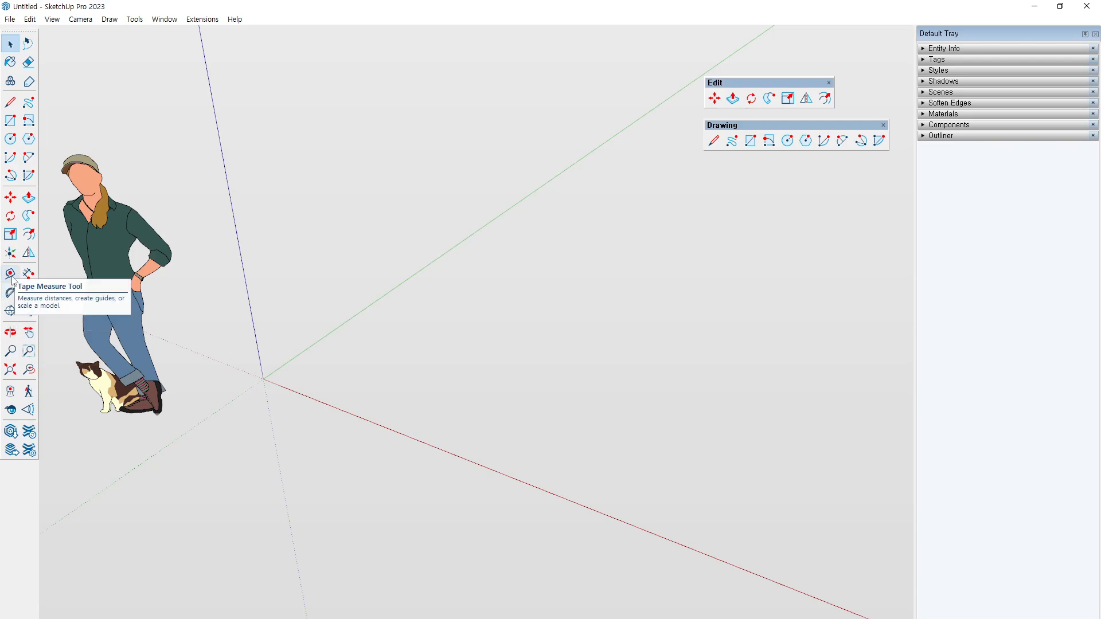
pyautogui.moveTo(224, 294); pyautogui.dragTo(225, 293, button='middle')
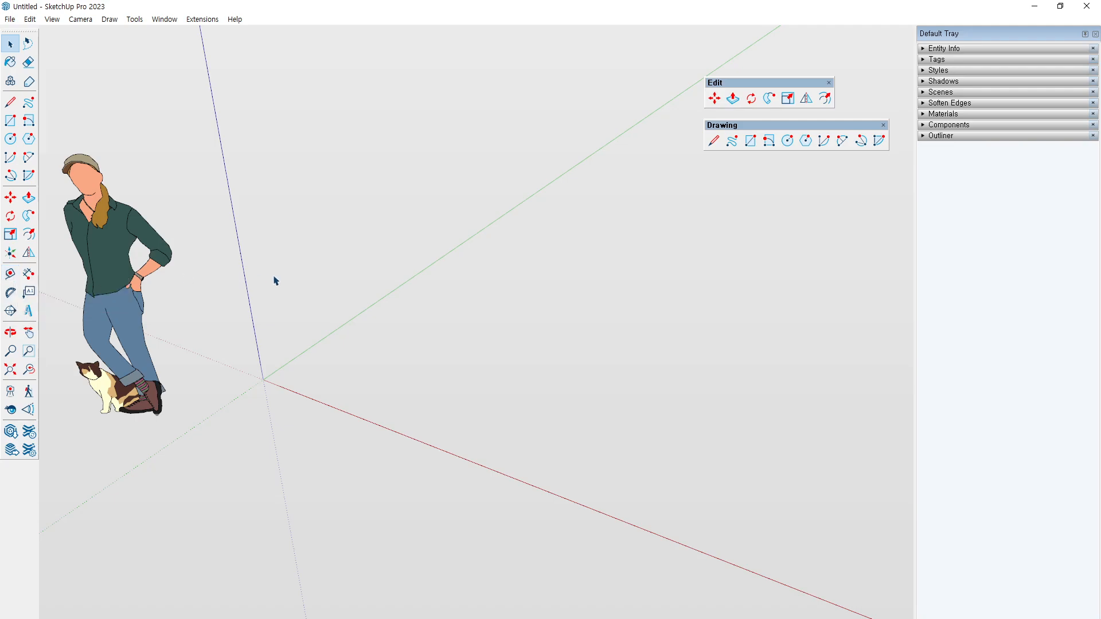
pyautogui.press('t')
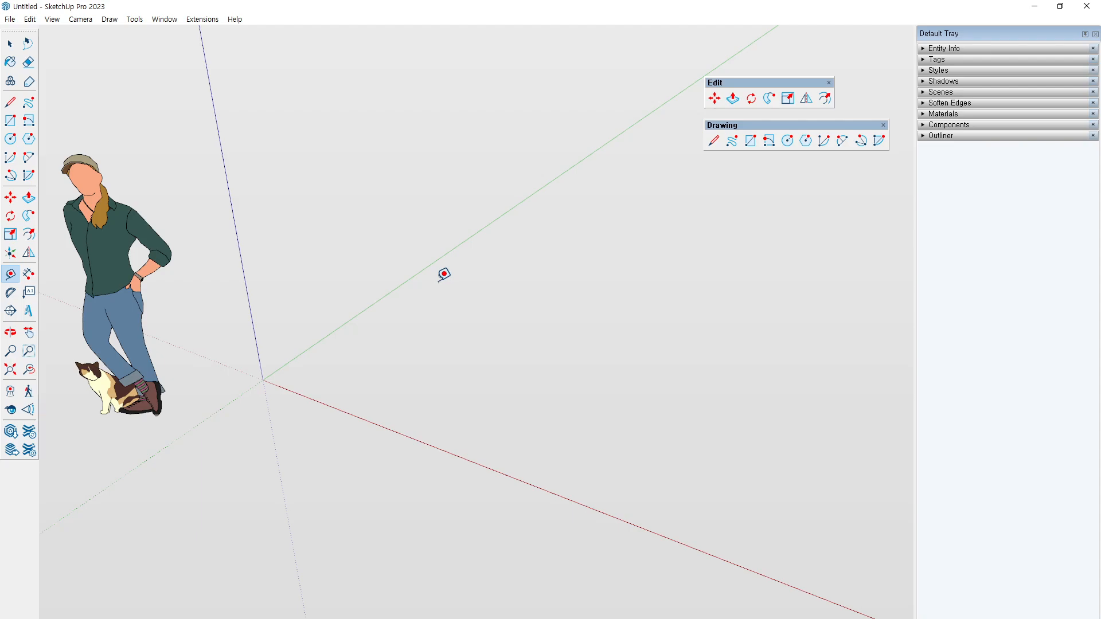
pyautogui.moveTo(440, 282)
pyautogui.mouseDown(button='middle')
pyautogui.moveTo(457, 292)
pyautogui.moveTo(444, 286)
pyautogui.mouseUp(button='middle')
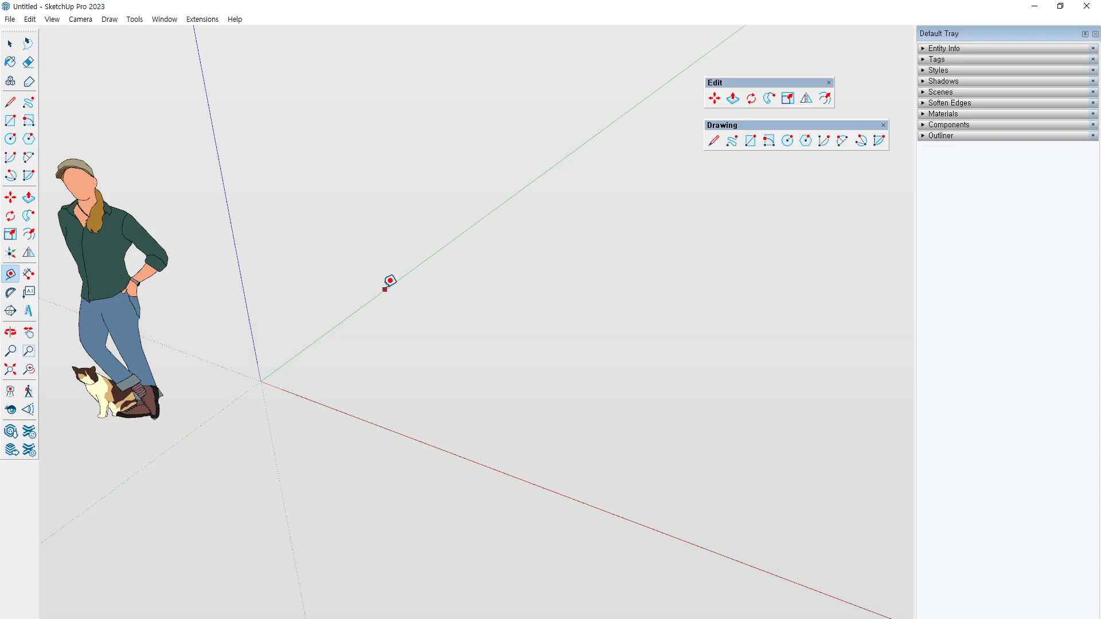
pyautogui.click(385, 289)
pyautogui.press('Escape')
pyautogui.press('space')
pyautogui.click(14, 106)
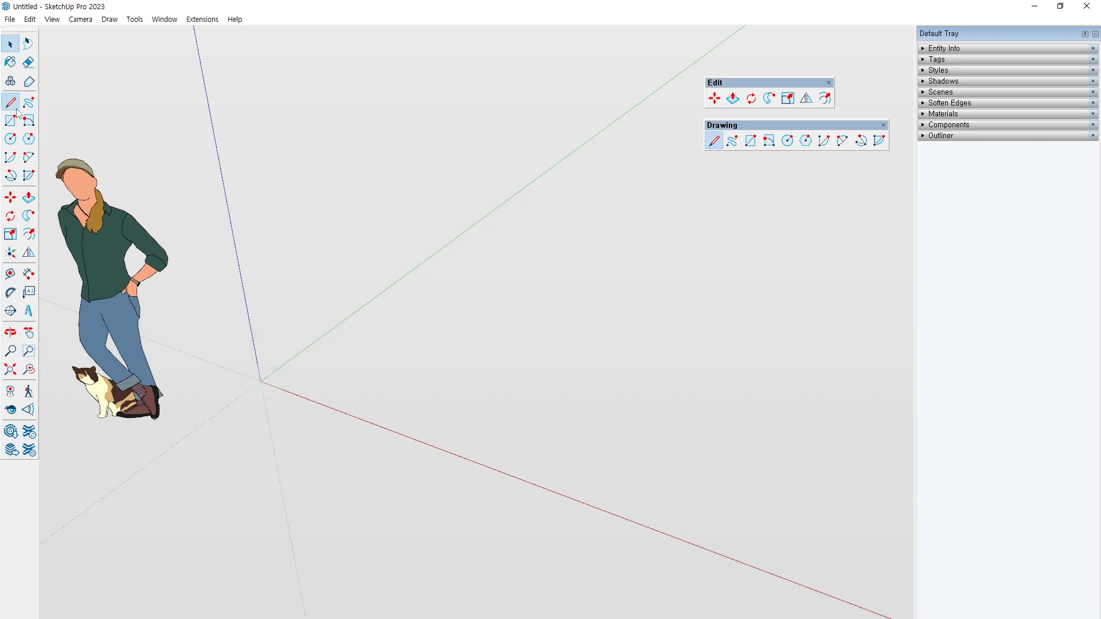
pyautogui.click(401, 283)
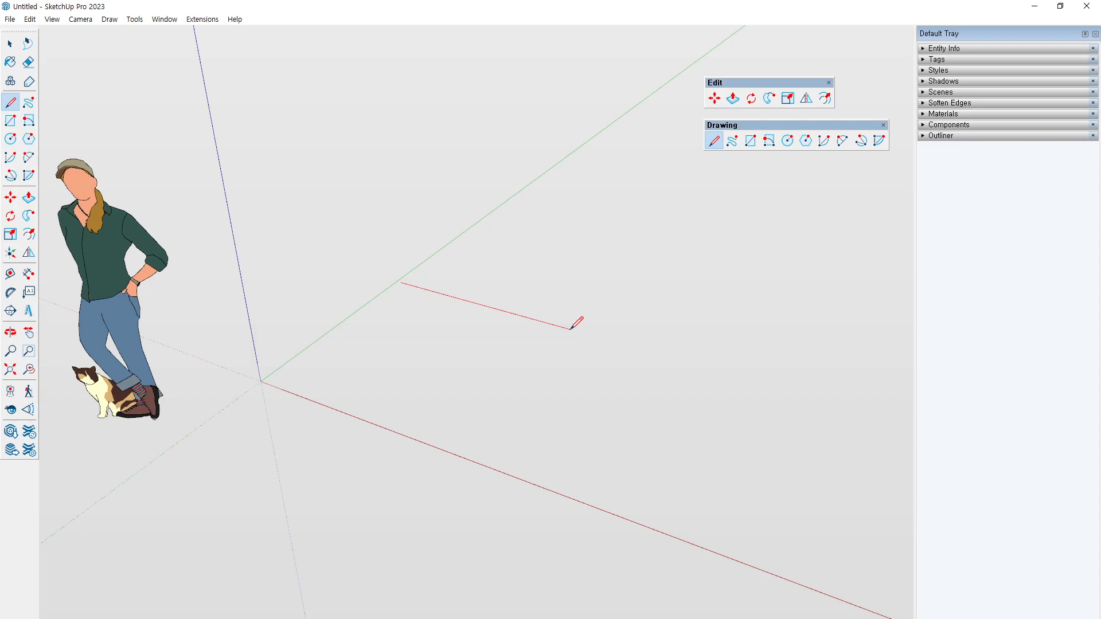
pyautogui.press('space')
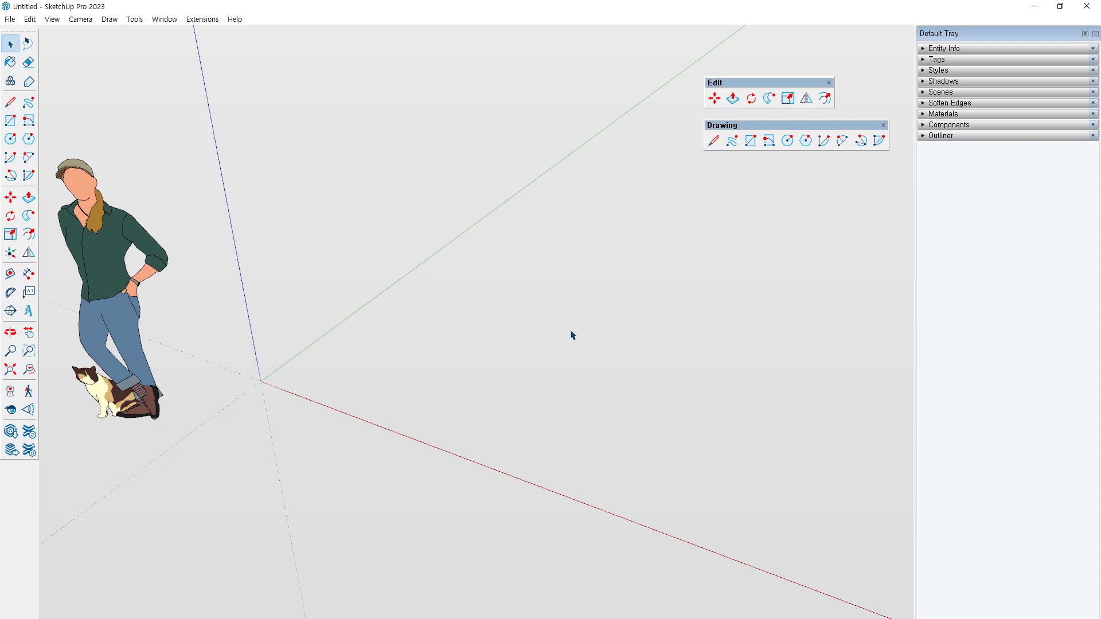
# Place a Tape Measure guide line parallel to the green axis, offset from it along the red direction.
pyautogui.press('t')
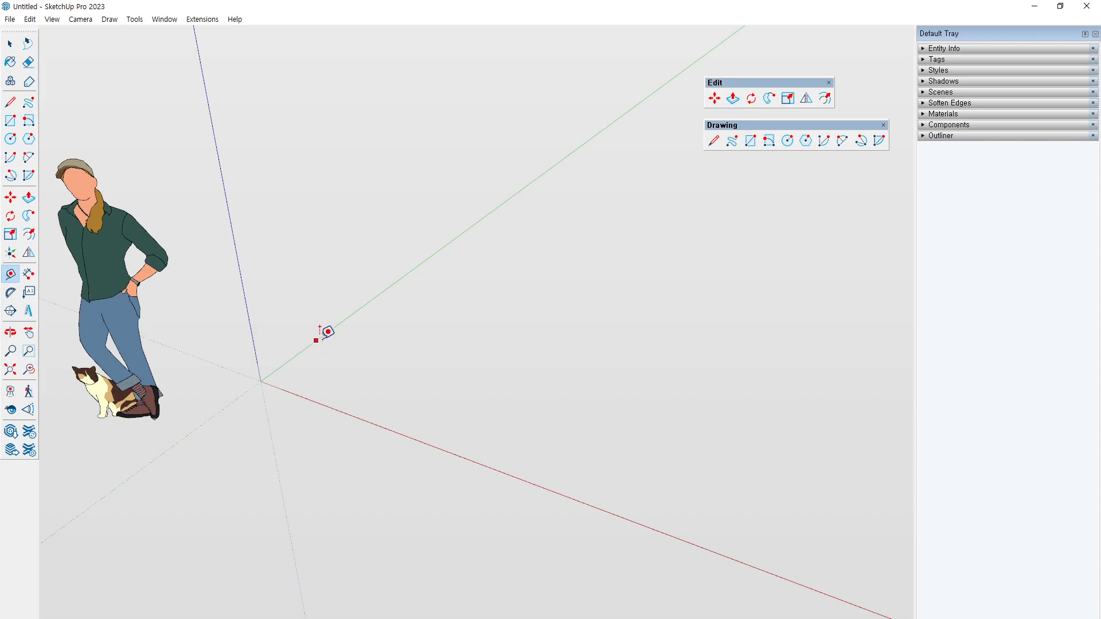
pyautogui.click(379, 294)
pyautogui.moveTo(220, 128); pyautogui.dragTo(692, 125)
pyautogui.moveTo(279, 74); pyautogui.dragTo(270, 349)
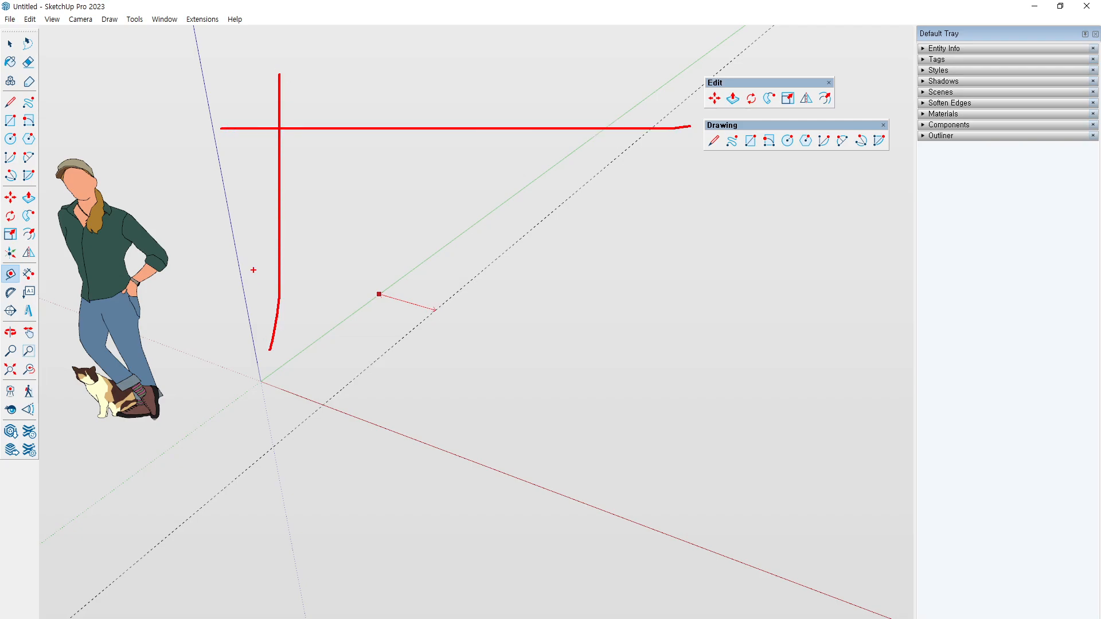
pyautogui.moveTo(221, 307); pyautogui.dragTo(568, 306)
pyautogui.moveTo(498, 213); pyautogui.dragTo(498, 368)
pyautogui.moveTo(446, 250); pyautogui.dragTo(579, 249)
pyautogui.moveTo(528, 38); pyautogui.dragTo(570, 362)
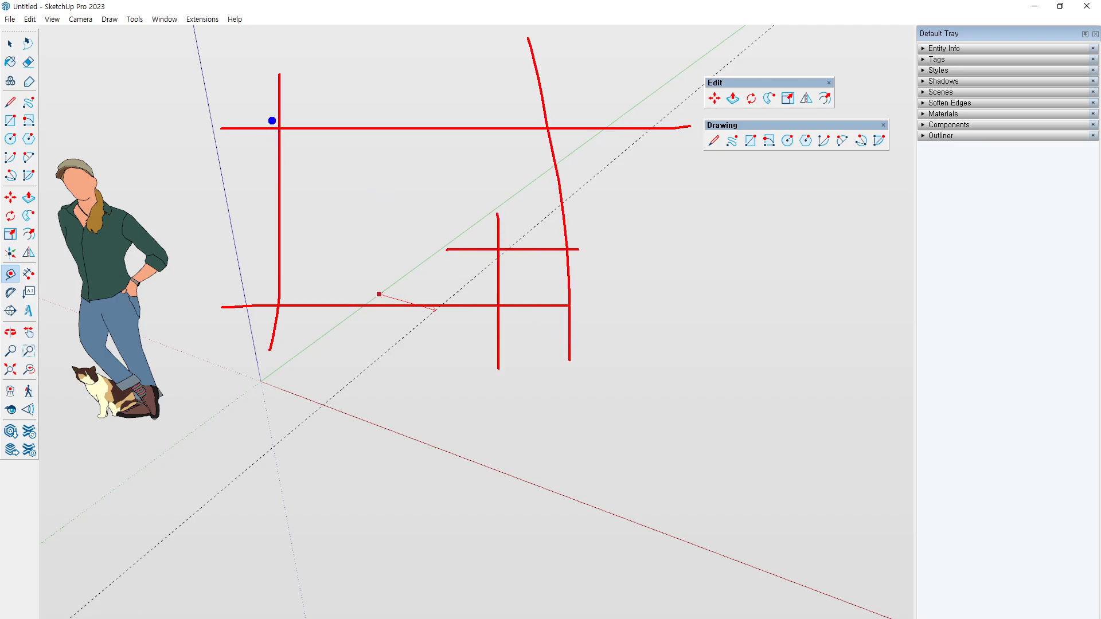
pyautogui.moveTo(274, 127)
pyautogui.mouseDown()
pyautogui.moveTo(276, 315)
pyautogui.moveTo(537, 309)
pyautogui.mouseUp()
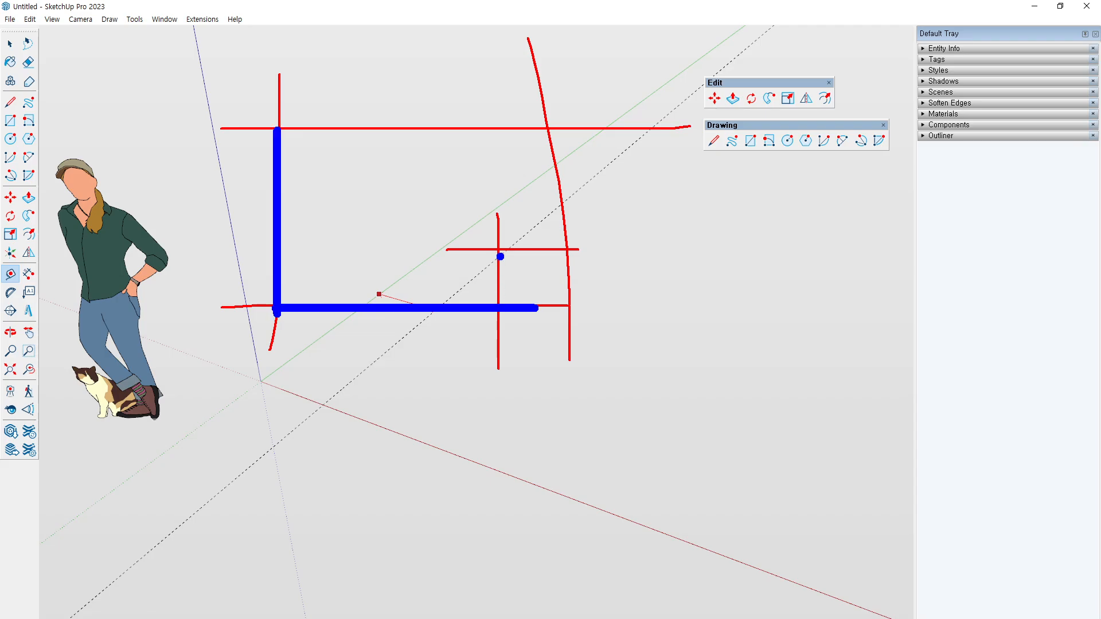
pyautogui.moveTo(498, 252)
pyautogui.mouseDown()
pyautogui.moveTo(500, 310)
pyautogui.moveTo(553, 252)
pyautogui.moveTo(561, 128)
pyautogui.moveTo(277, 131)
pyautogui.moveTo(267, 109)
pyautogui.moveTo(285, 116)
pyautogui.mouseUp()
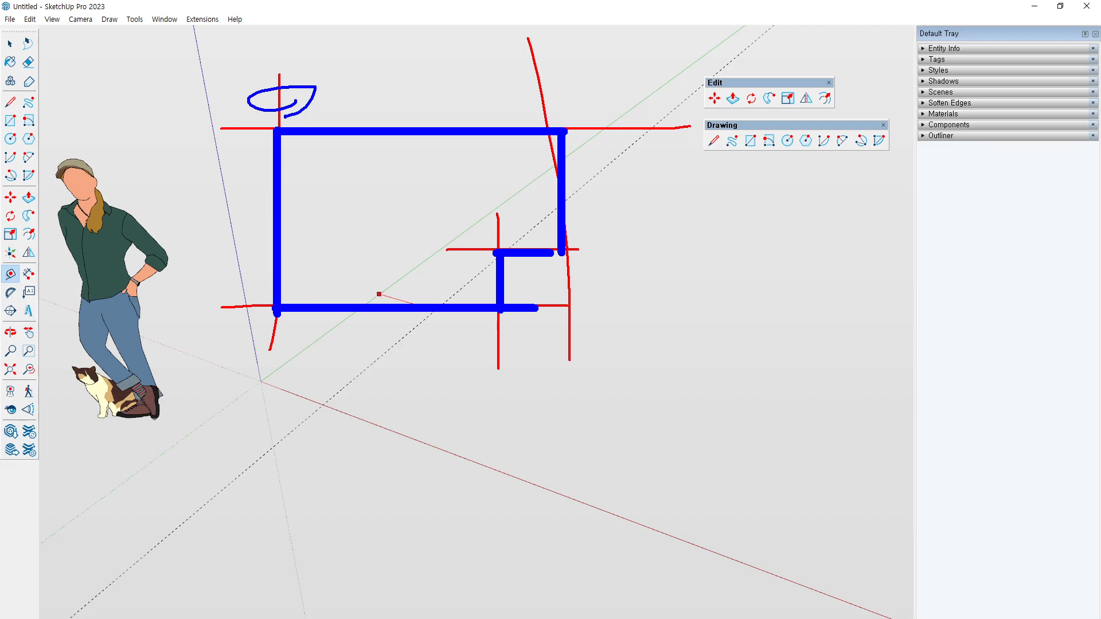
pyautogui.press('Escape')
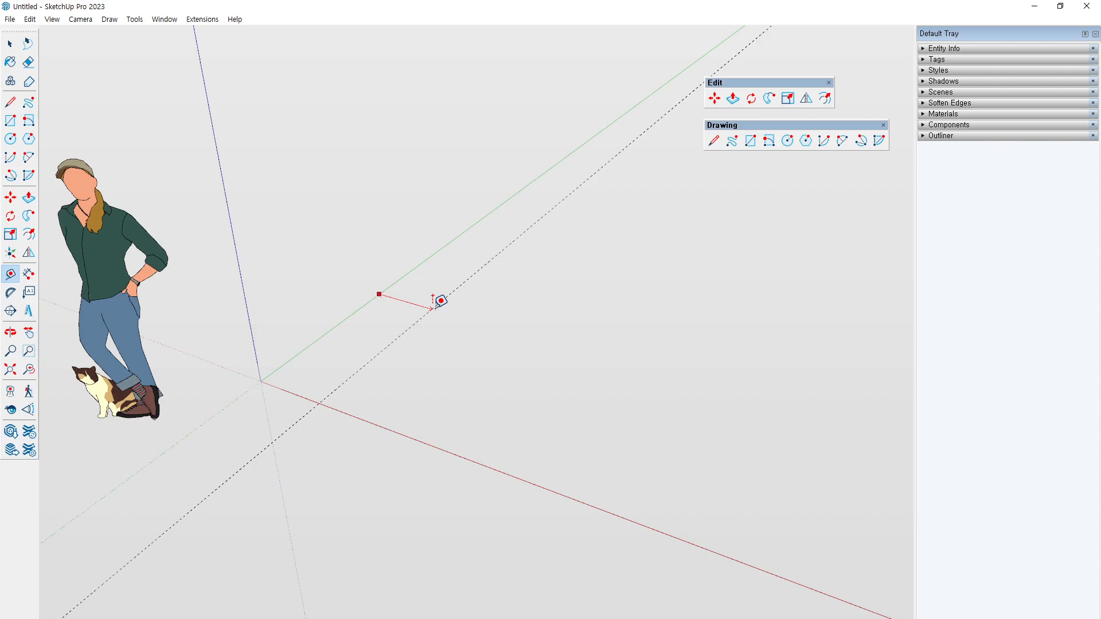
pyautogui.click(435, 305)
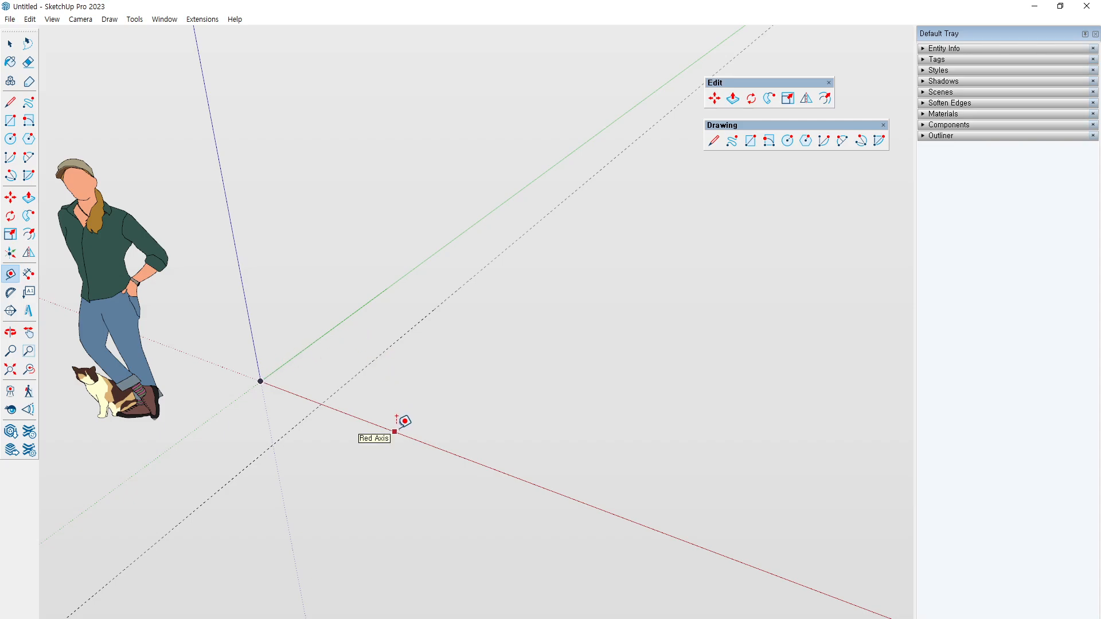
# Place a guide line parallel to the red axis, offset along the green direction so it crosses the first guide.
pyautogui.click(478, 463)
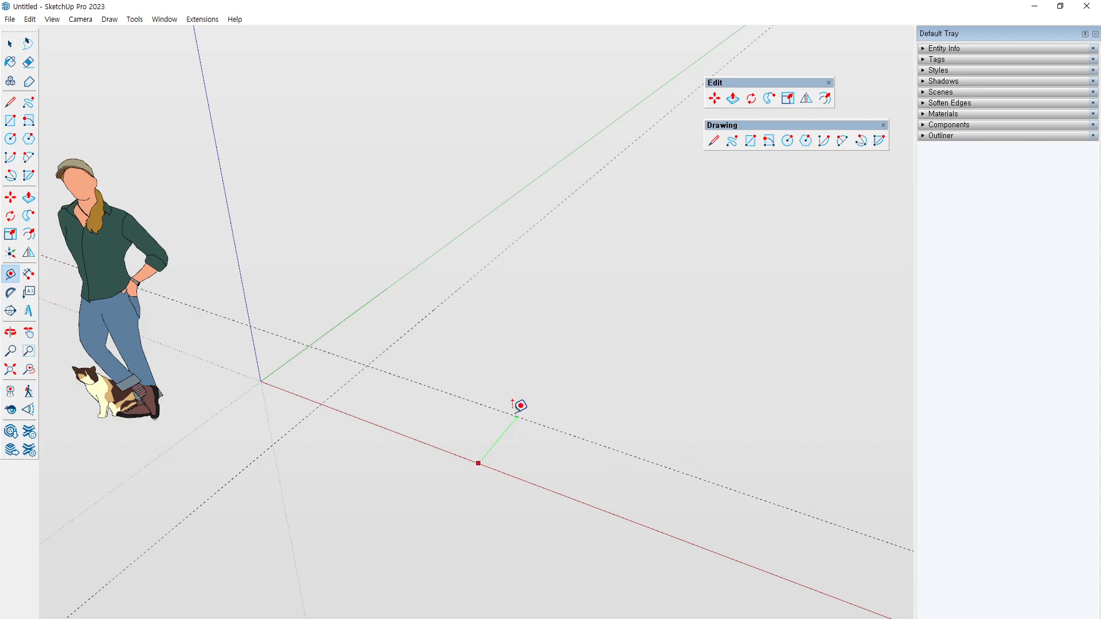
pyautogui.click(517, 415)
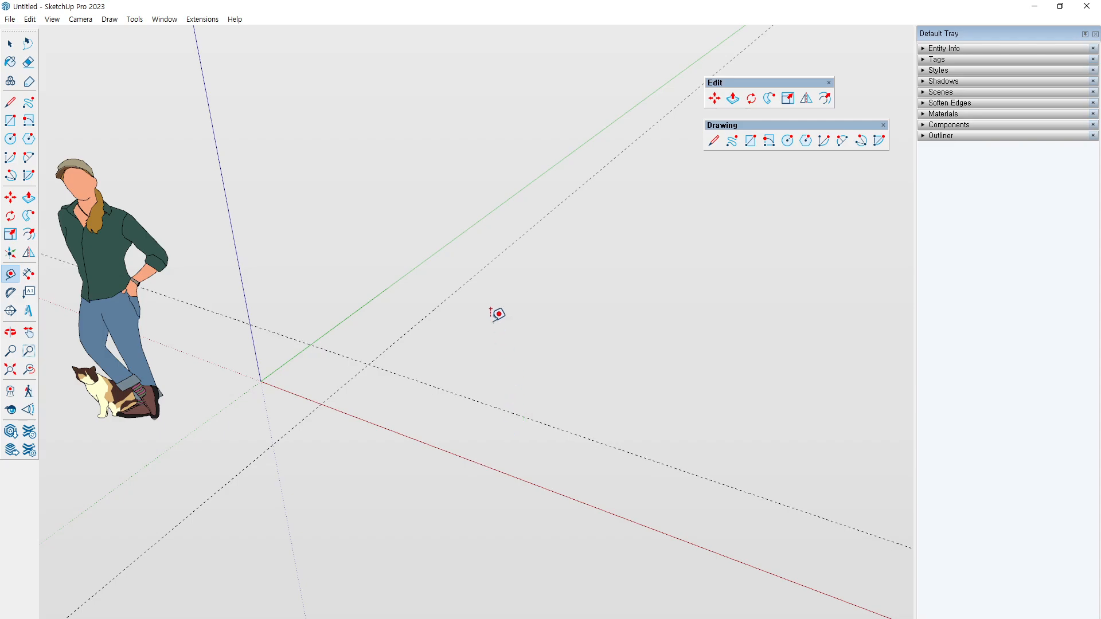
pyautogui.moveTo(493, 320)
pyautogui.mouseDown(button='middle')
pyautogui.moveTo(484, 438)
pyautogui.moveTo(483, 426)
pyautogui.mouseUp(button='middle')
pyautogui.moveTo(409, 357)
pyautogui.mouseDown()
pyautogui.moveTo(330, 294)
pyautogui.moveTo(374, 360)
pyautogui.mouseUp()
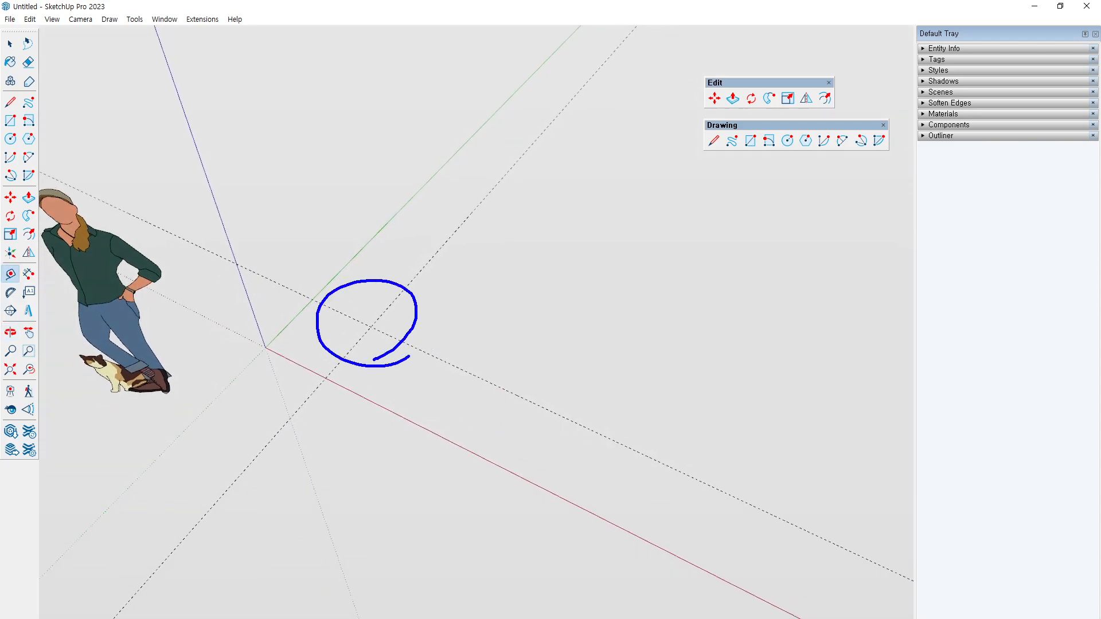
pyautogui.press('Escape')
# Place another guide line parallel to the red axis, raised vertically above it along the blue direction.
pyautogui.moveTo(465, 426); pyautogui.dragTo(426, 310, button='middle')
pyautogui.click(420, 436)
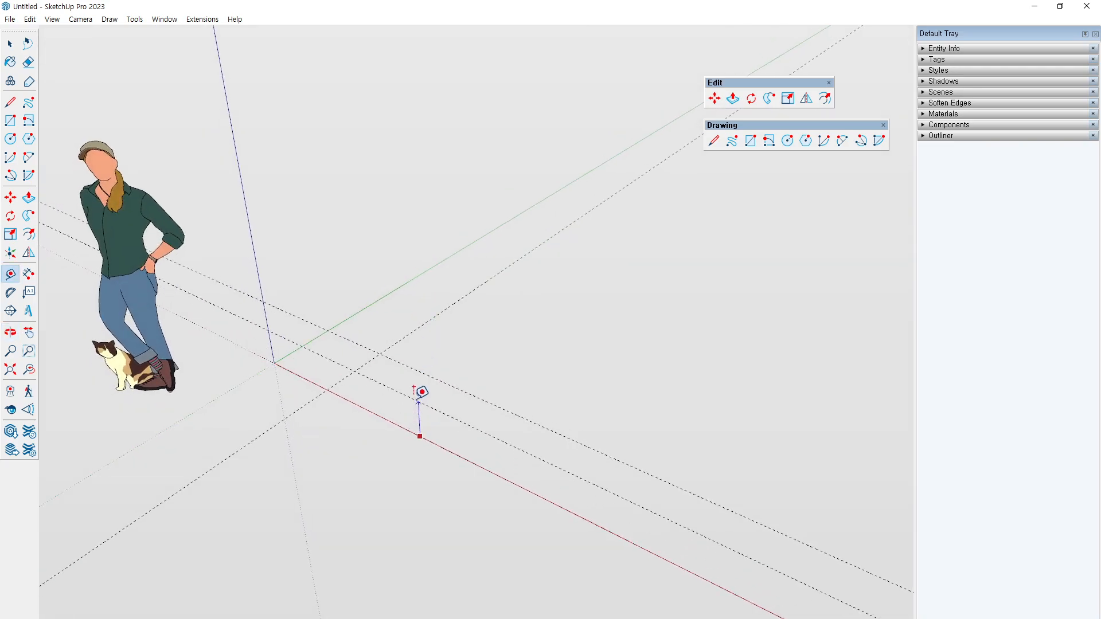
pyautogui.hotkey('ctrl', '2')
pyautogui.moveTo(426, 390); pyautogui.dragTo(417, 449)
pyautogui.press('Escape')
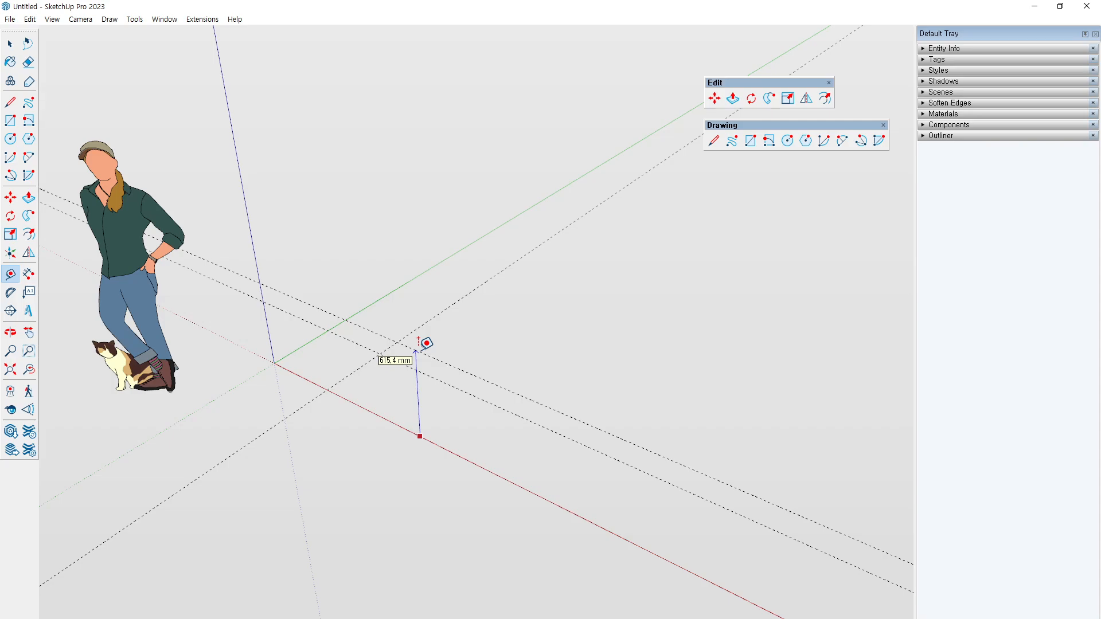
pyautogui.click(418, 340)
# Erase the guide line raised above the red axis.
pyautogui.moveTo(482, 418); pyautogui.dragTo(382, 276, button='middle')
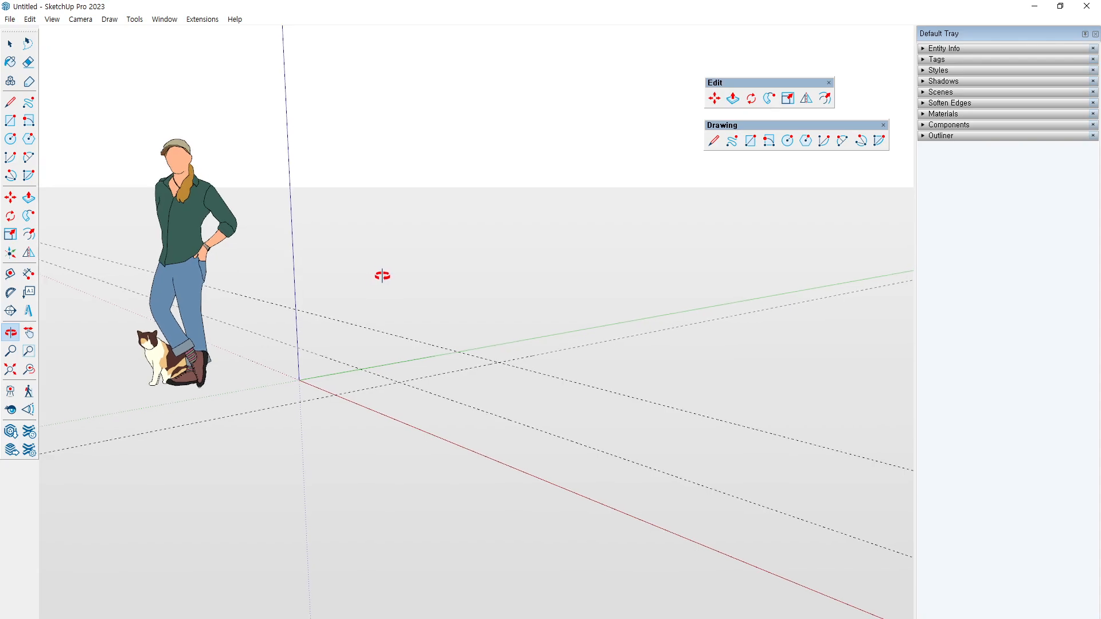
pyautogui.moveTo(382, 275); pyautogui.dragTo(391, 297, button='middle')
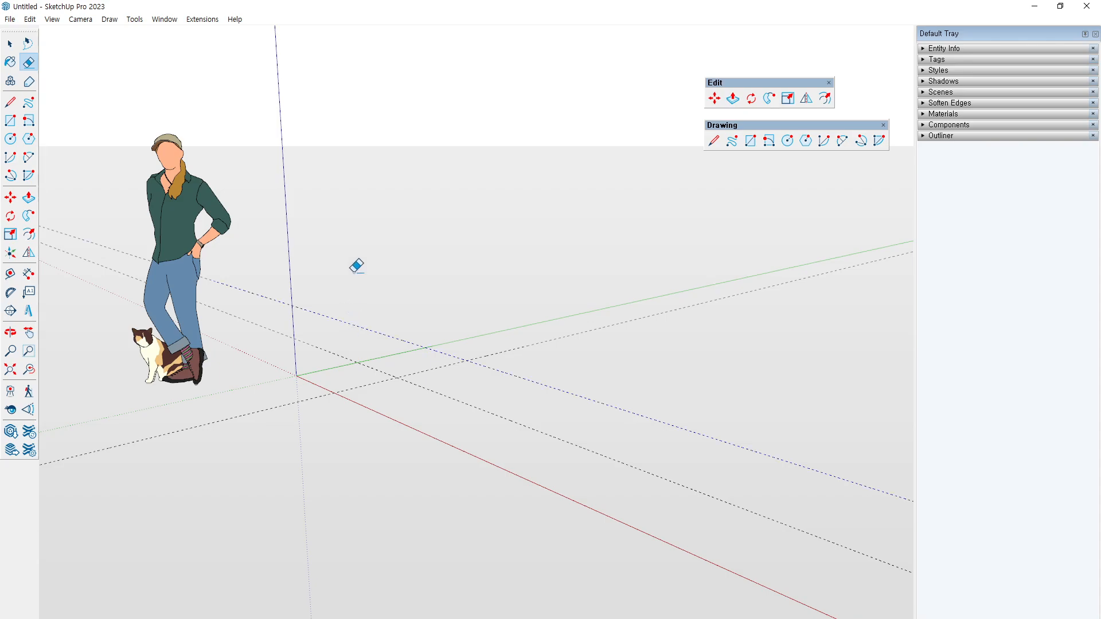
pyautogui.moveTo(391, 253)
pyautogui.mouseDown(button='middle')
pyautogui.moveTo(442, 348)
pyautogui.moveTo(495, 362)
pyautogui.moveTo(524, 395)
pyautogui.moveTo(499, 392)
pyautogui.mouseUp(button='middle')
# Offset a second parallel guide from each of the two ground guides so the four lines enclose a rectangular area.
pyautogui.press('t')
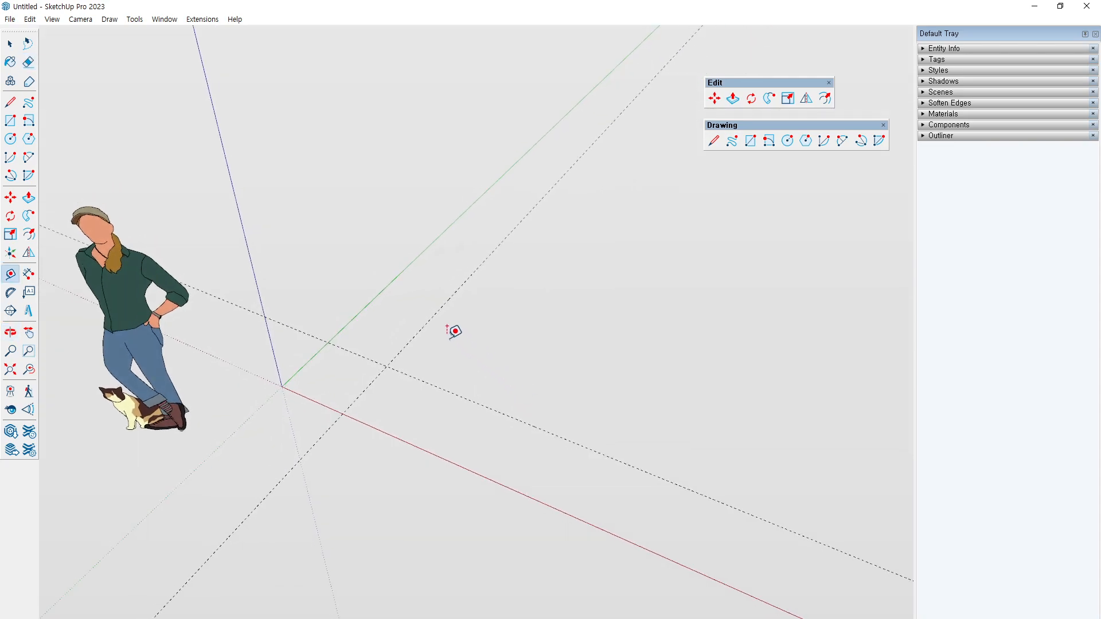
pyautogui.click(438, 311)
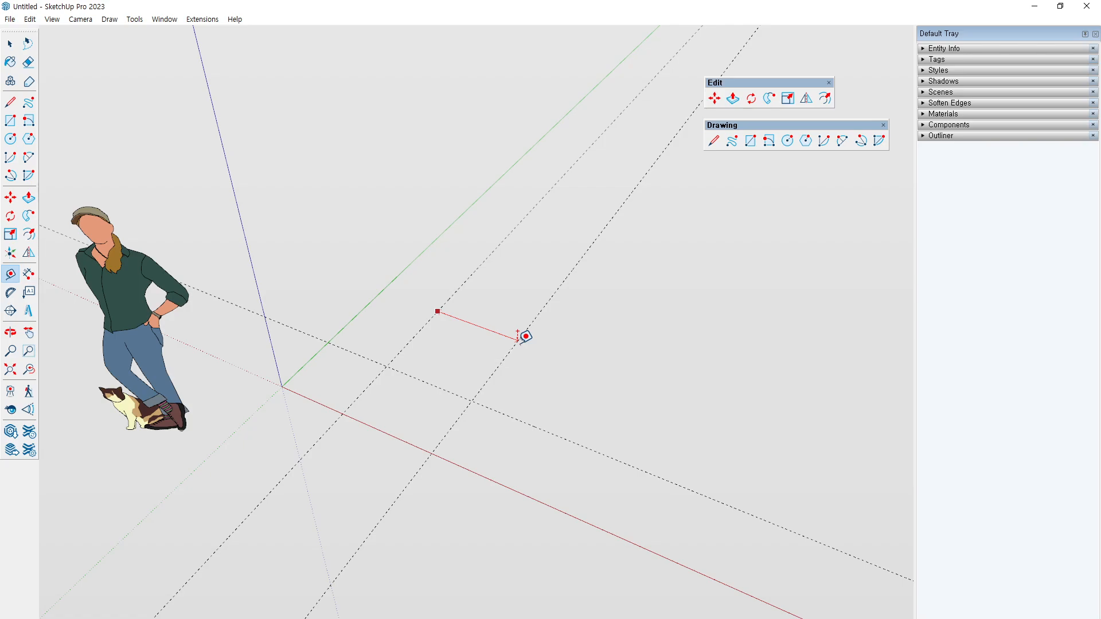
pyautogui.click(519, 338)
pyautogui.click(506, 415)
# Draw a rectangle between the diagonally opposite intersections of the four guide lines.
pyautogui.scroll(5, 454, 342)
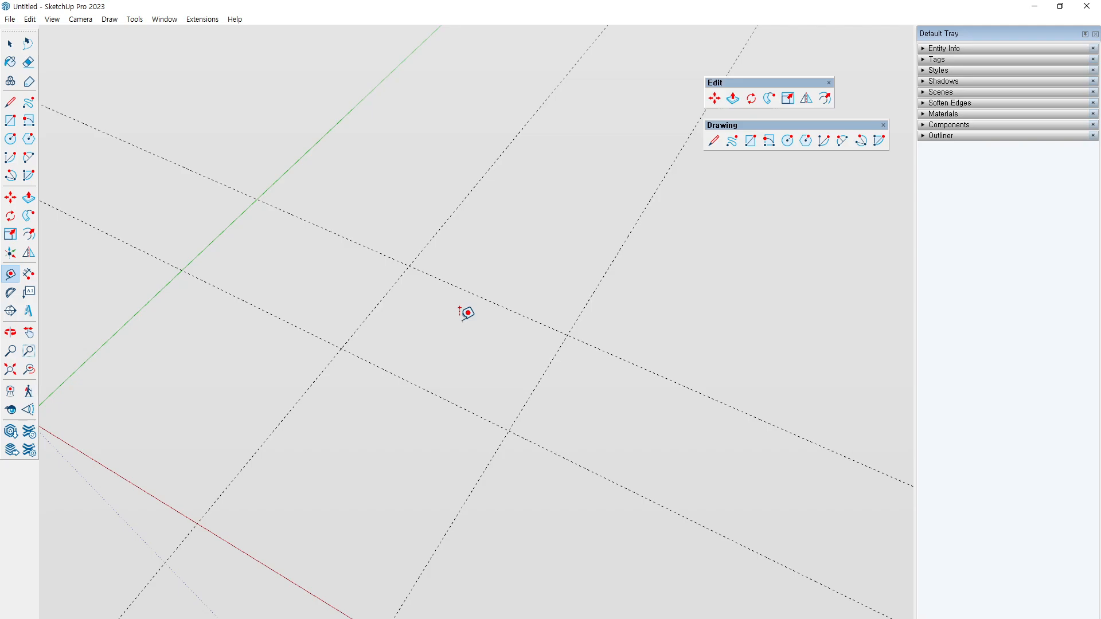
pyautogui.press('r')
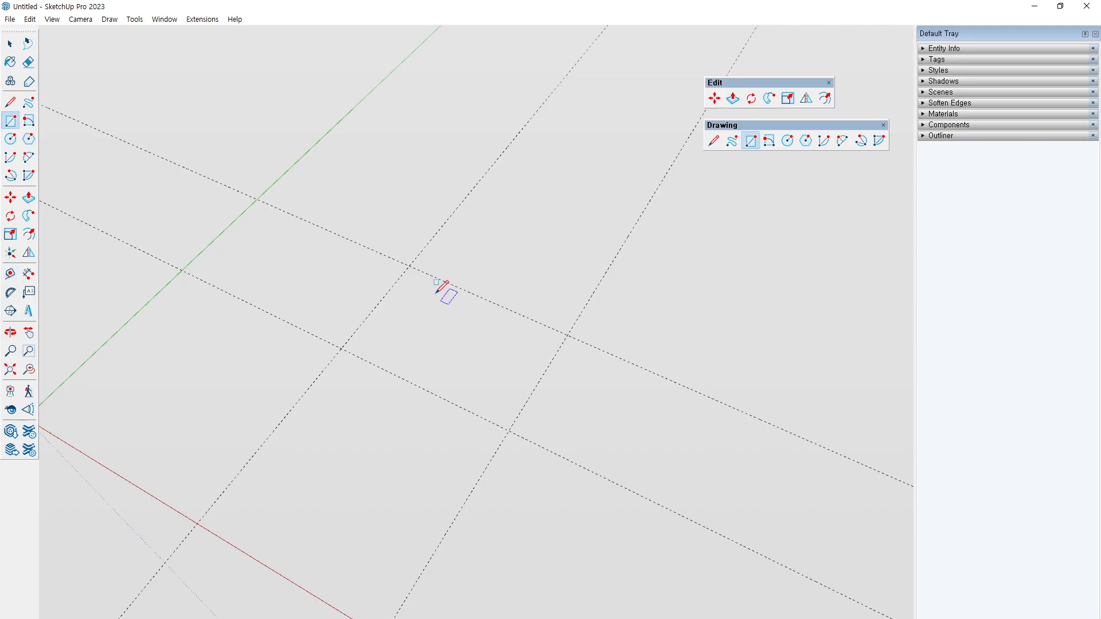
pyautogui.click(409, 266)
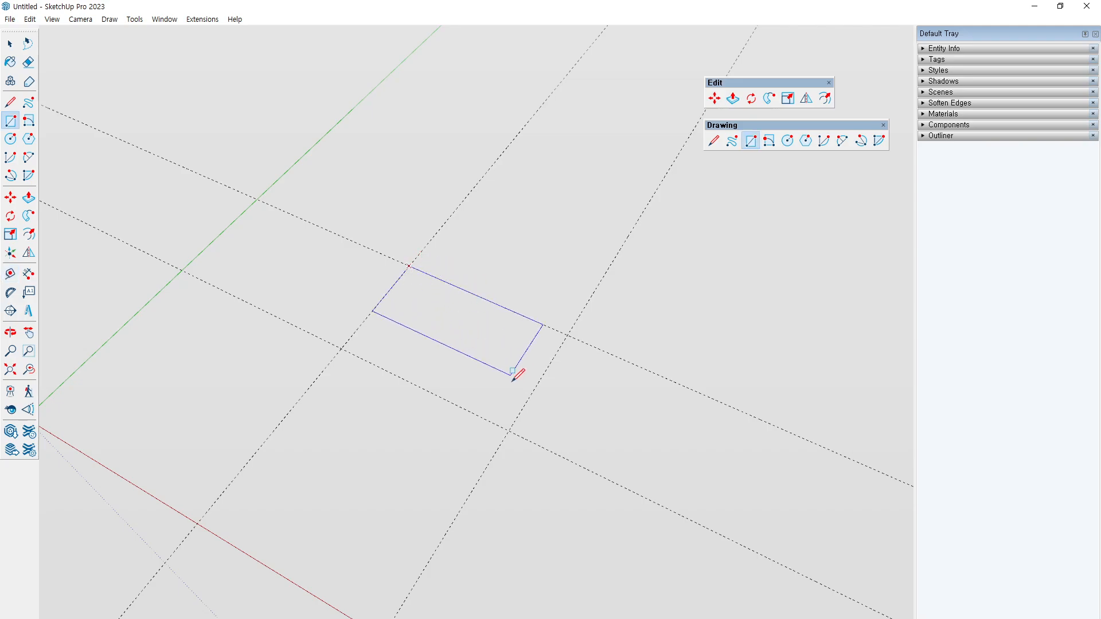
pyautogui.click(510, 431)
pyautogui.moveTo(528, 437)
pyautogui.mouseDown(button='middle')
pyautogui.moveTo(510, 428)
pyautogui.moveTo(499, 347)
pyautogui.moveTo(499, 425)
pyautogui.moveTo(430, 295)
pyautogui.mouseUp(button='middle')
pyautogui.press('space')
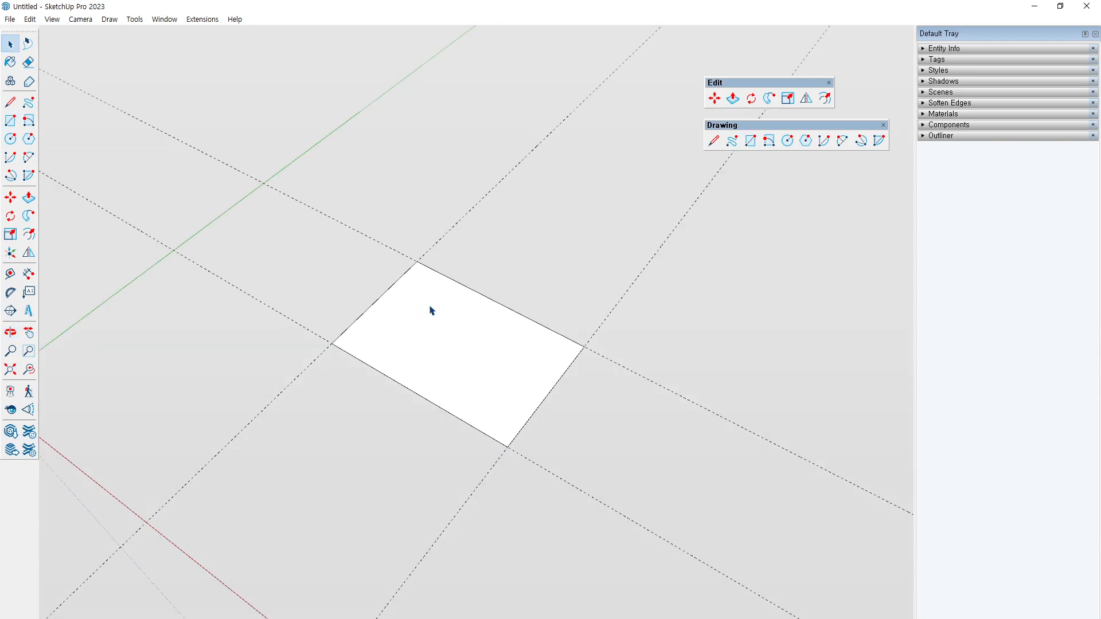
pyautogui.click(431, 310)
pyautogui.click(317, 287)
pyautogui.scroll(1, 347, 374)
pyautogui.middleClick(362, 404)
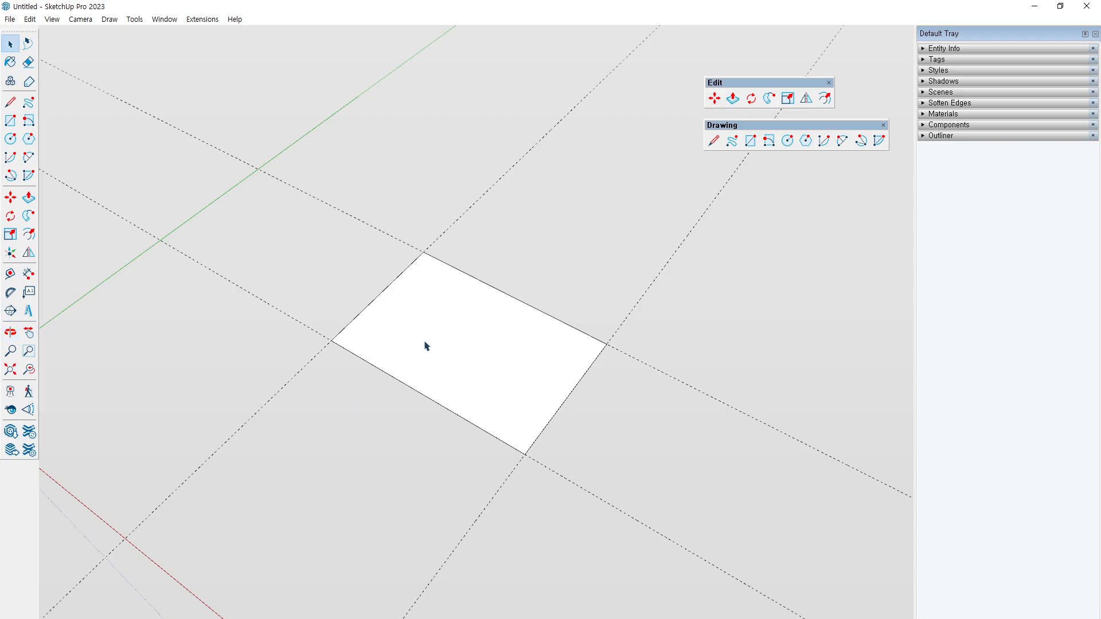
pyautogui.moveTo(425, 346); pyautogui.dragTo(342, 352, button='middle')
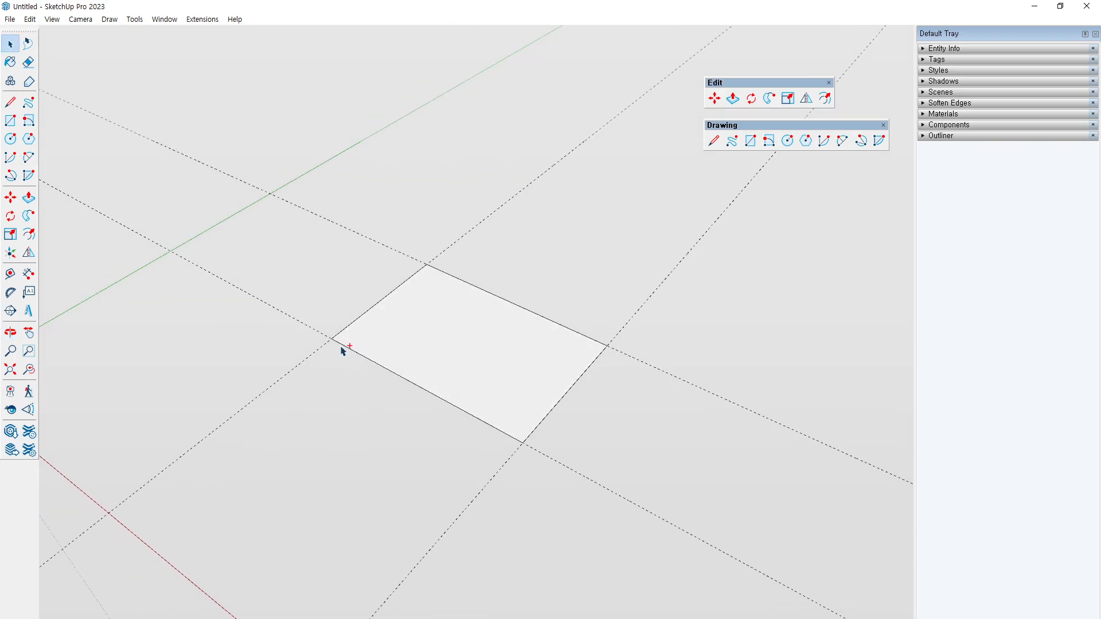
pyautogui.moveTo(331, 343)
pyautogui.mouseDown()
pyautogui.moveTo(322, 221)
pyautogui.moveTo(309, 223)
pyautogui.moveTo(378, 229)
pyautogui.mouseUp()
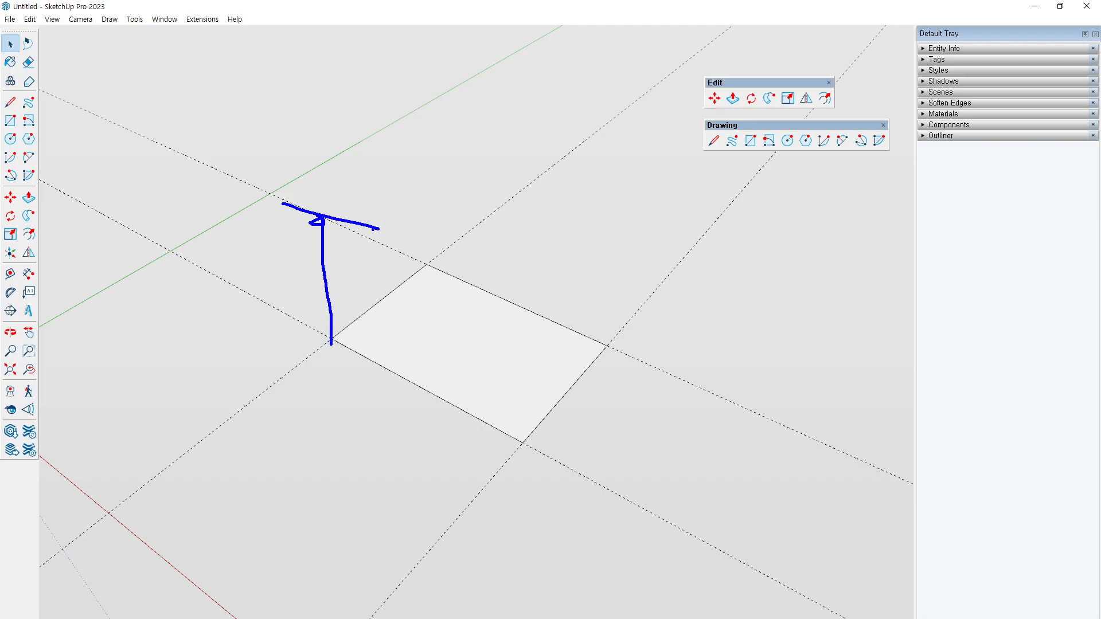
pyautogui.moveTo(332, 203)
pyautogui.mouseDown()
pyautogui.moveTo(321, 190)
pyautogui.moveTo(323, 202)
pyautogui.mouseUp()
pyautogui.press('Escape')
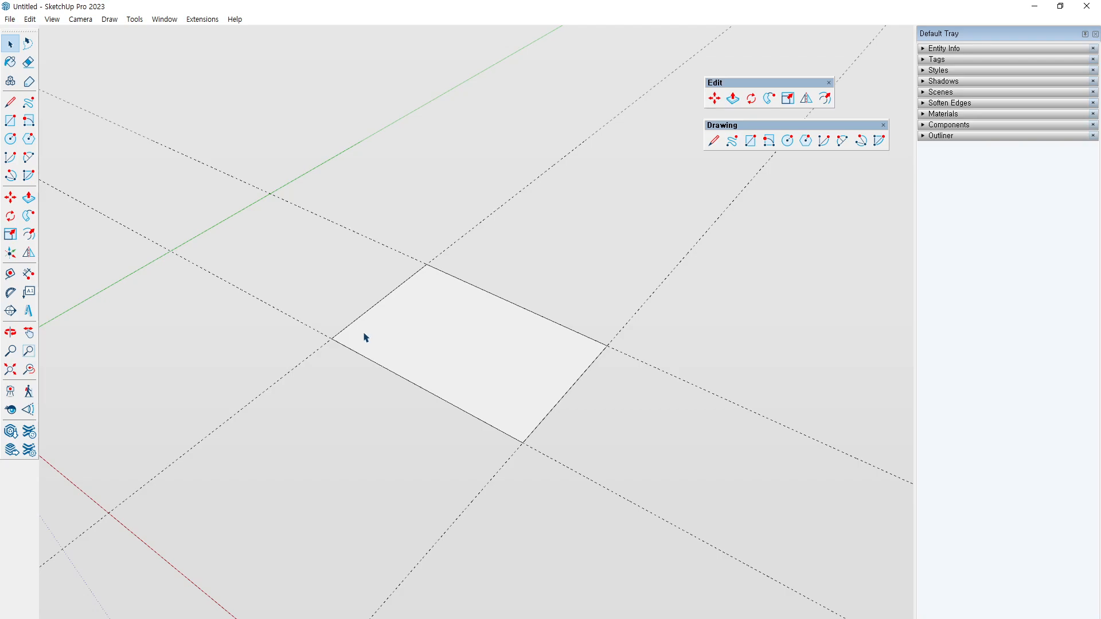
pyautogui.moveTo(332, 339); pyautogui.dragTo(343, 255)
pyautogui.press('Escape')
pyautogui.moveTo(77, 71); pyautogui.dragTo(708, 336)
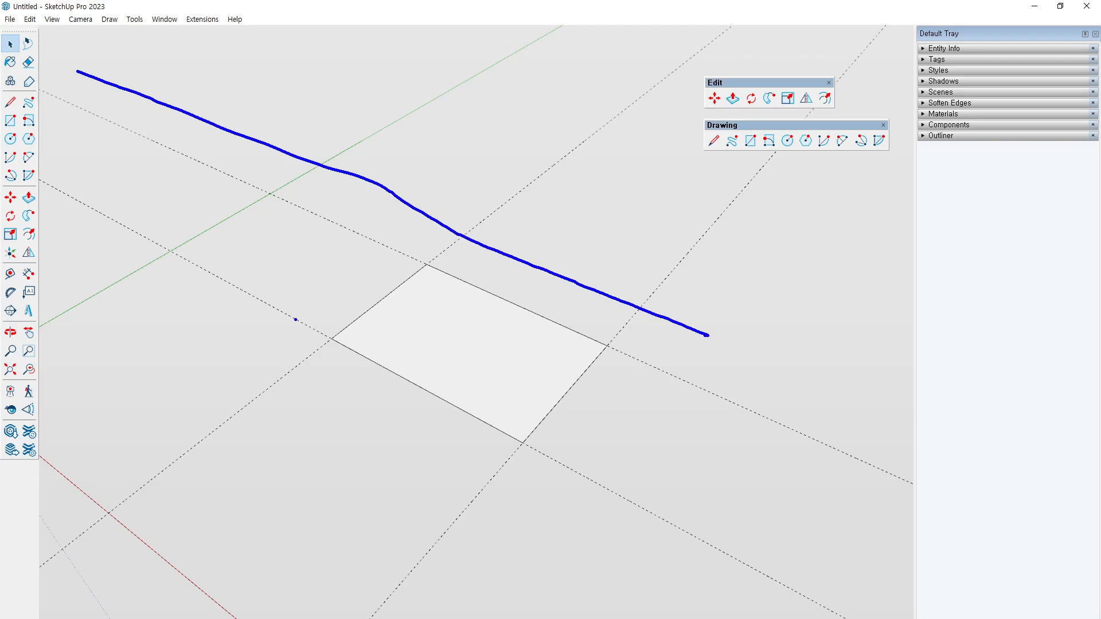
pyautogui.moveTo(227, 172)
pyautogui.mouseDown()
pyautogui.moveTo(215, 193)
pyautogui.moveTo(206, 174)
pyautogui.mouseUp()
pyautogui.press('Escape')
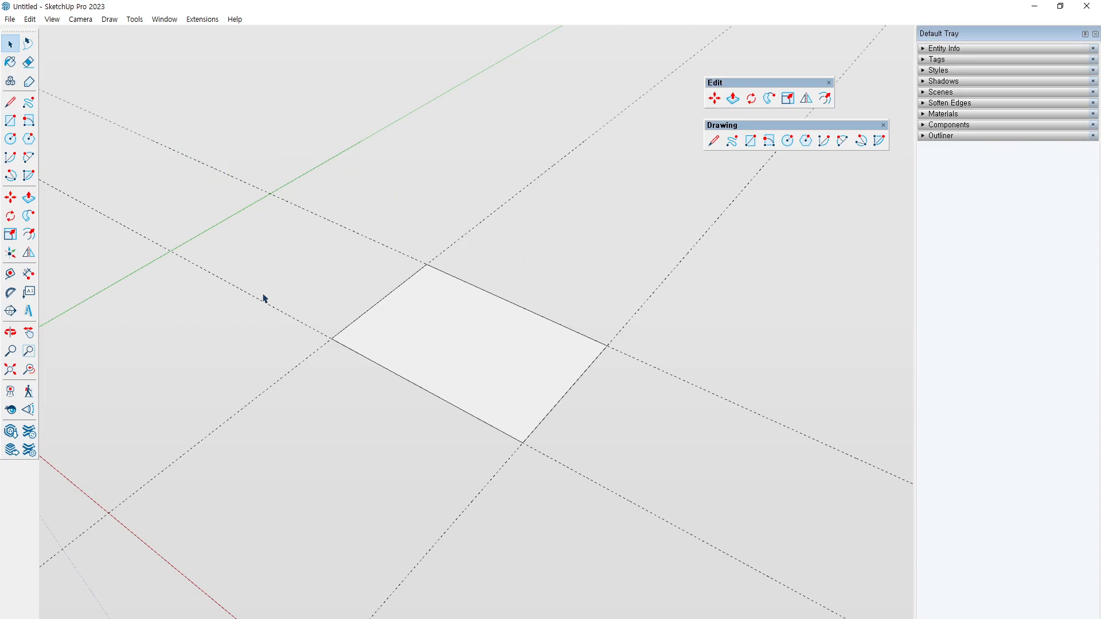
# Create a finite vertical guide with an end point, rising from the rectangle's corner nearest the origin.
pyautogui.press('t')
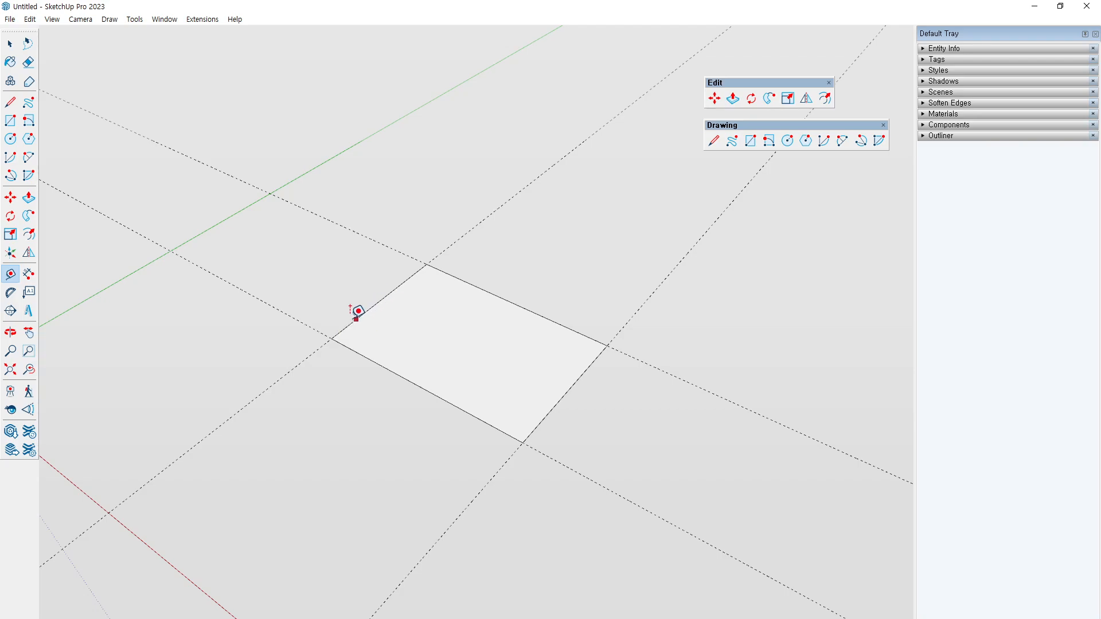
pyautogui.click(332, 339)
pyautogui.press('Return')
pyautogui.moveTo(332, 245); pyautogui.dragTo(334, 221, button='middle')
pyautogui.moveTo(333, 208)
pyautogui.mouseDown()
pyautogui.moveTo(283, 178)
pyautogui.moveTo(345, 204)
pyautogui.moveTo(280, 192)
pyautogui.moveTo(338, 207)
pyautogui.mouseUp()
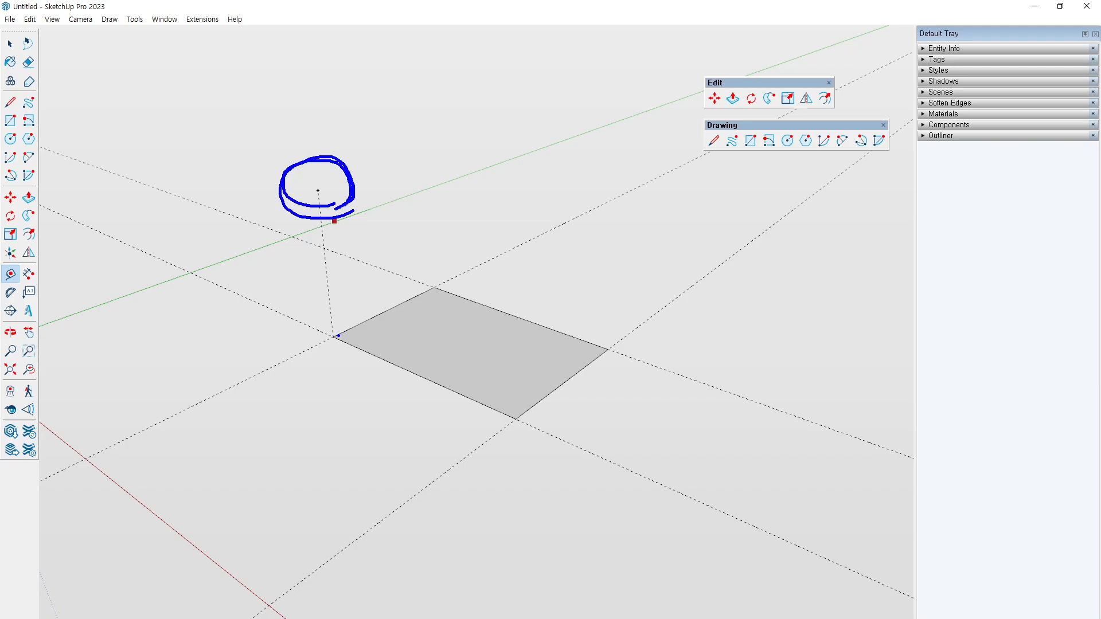
pyautogui.moveTo(338, 335); pyautogui.dragTo(328, 190)
pyautogui.press('Escape')
pyautogui.press('space')
pyautogui.moveTo(382, 182); pyautogui.dragTo(383, 220, button='middle')
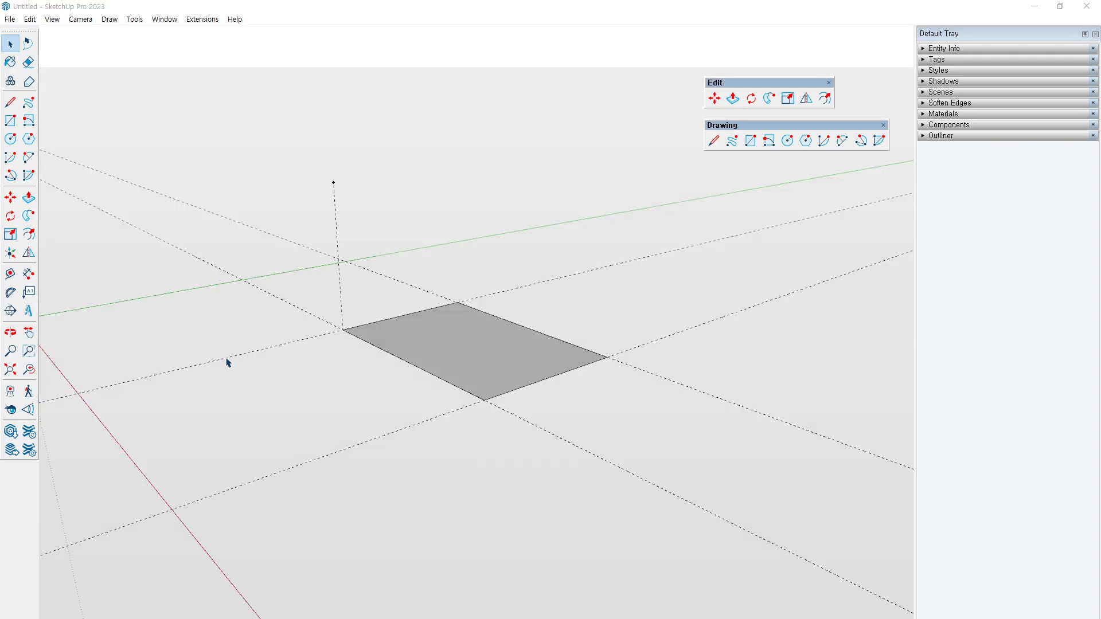
# Create a parallel guide 300 mm directly above the rectangle's long edge at the height guide's corner.
pyautogui.moveTo(370, 360); pyautogui.dragTo(376, 373, button='middle')
pyautogui.press('t')
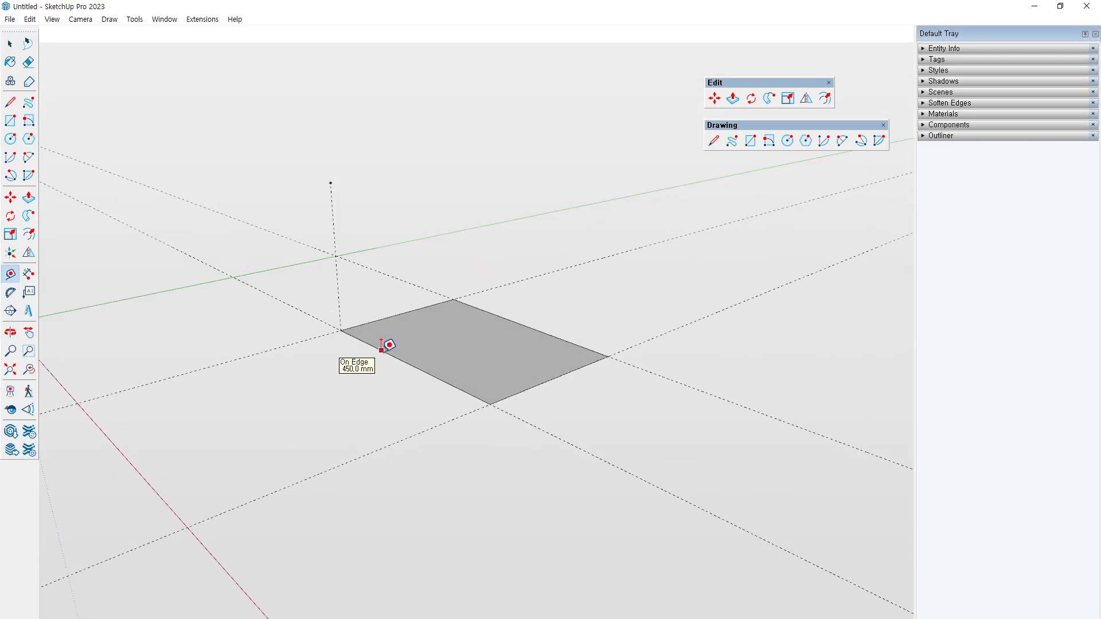
pyautogui.click(381, 350)
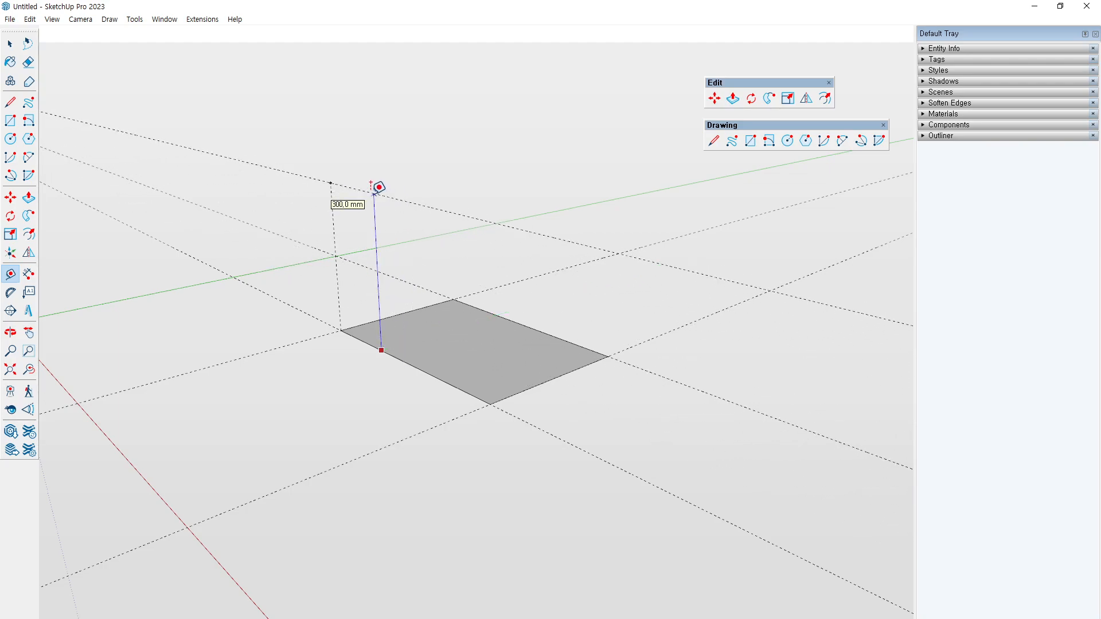
pyautogui.click(373, 194)
pyautogui.moveTo(425, 266); pyautogui.dragTo(656, 524, button='middle')
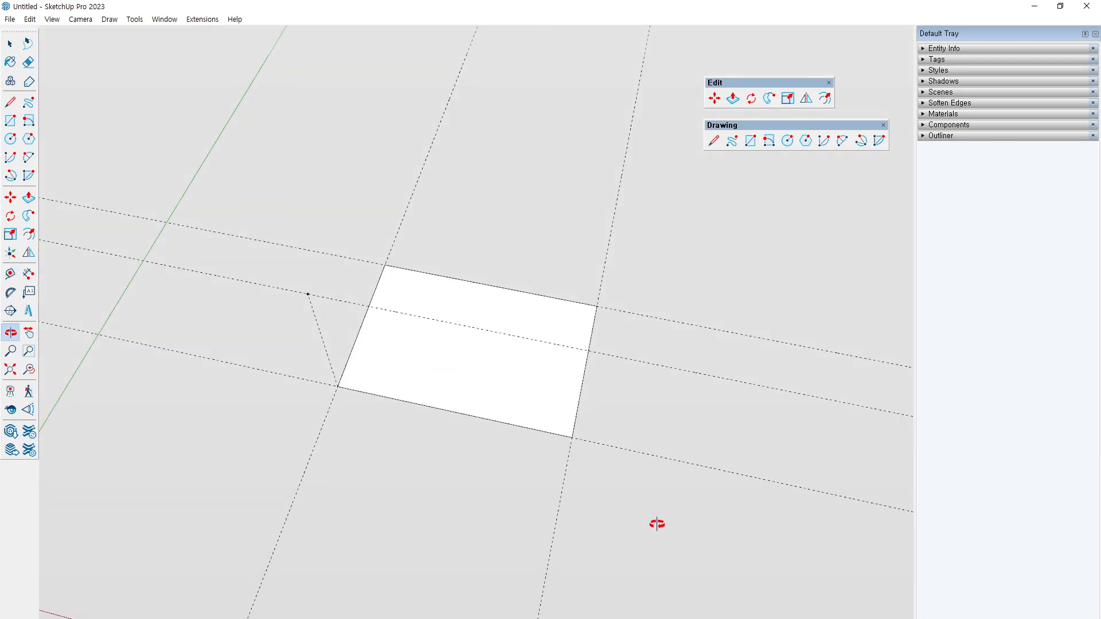
pyautogui.click(371, 330)
pyautogui.moveTo(366, 257); pyautogui.dragTo(569, 300)
pyautogui.moveTo(246, 309); pyautogui.dragTo(183, 297)
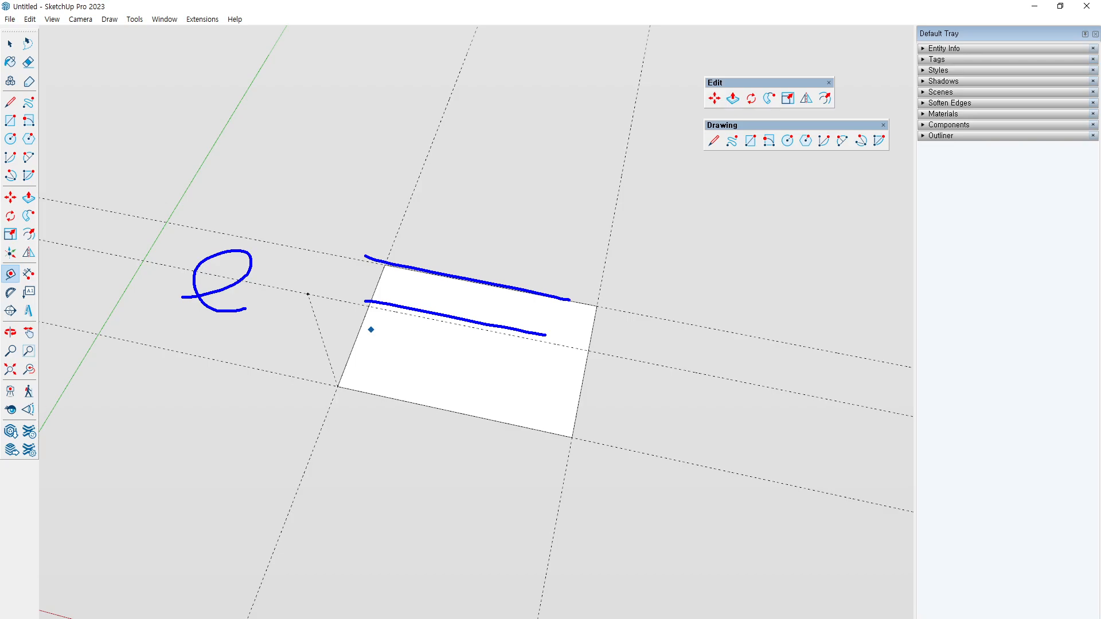
pyautogui.press('Escape')
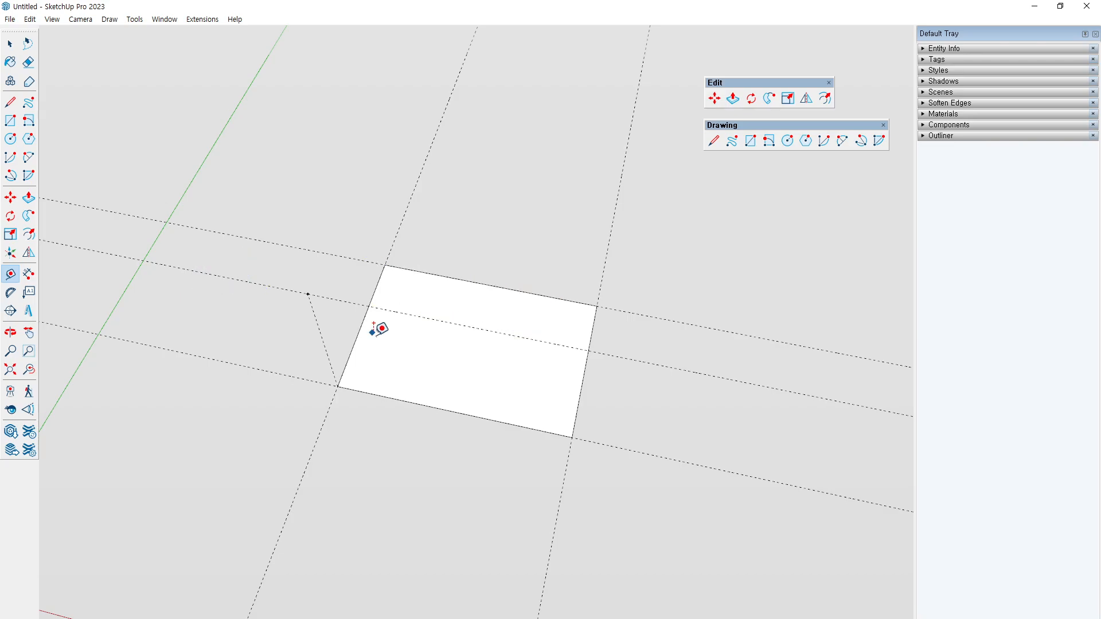
# Erase the guide line raised above the rectangle's long edge.
pyautogui.press('space')
pyautogui.press('e')
pyautogui.moveTo(249, 316); pyautogui.dragTo(223, 265)
pyautogui.press('space')
# Examine the snapping points along the ground guides and at the height guide's end point with the Line tool.
pyautogui.moveTo(372, 300); pyautogui.dragTo(335, 277, button='middle')
pyautogui.press('l')
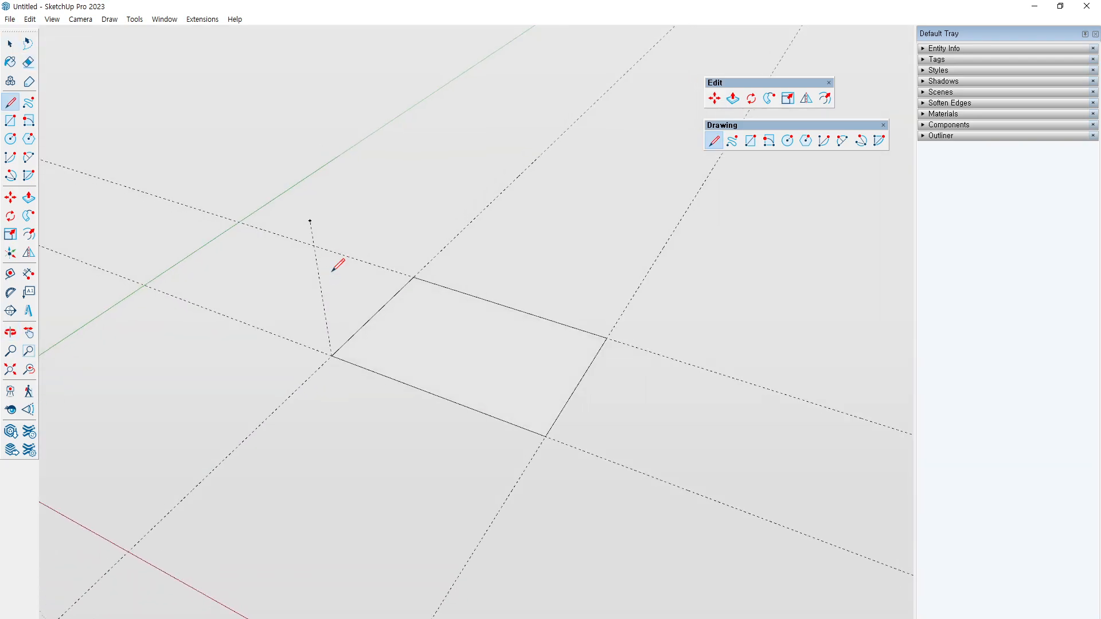
pyautogui.moveTo(245, 251); pyautogui.dragTo(274, 245, button='middle')
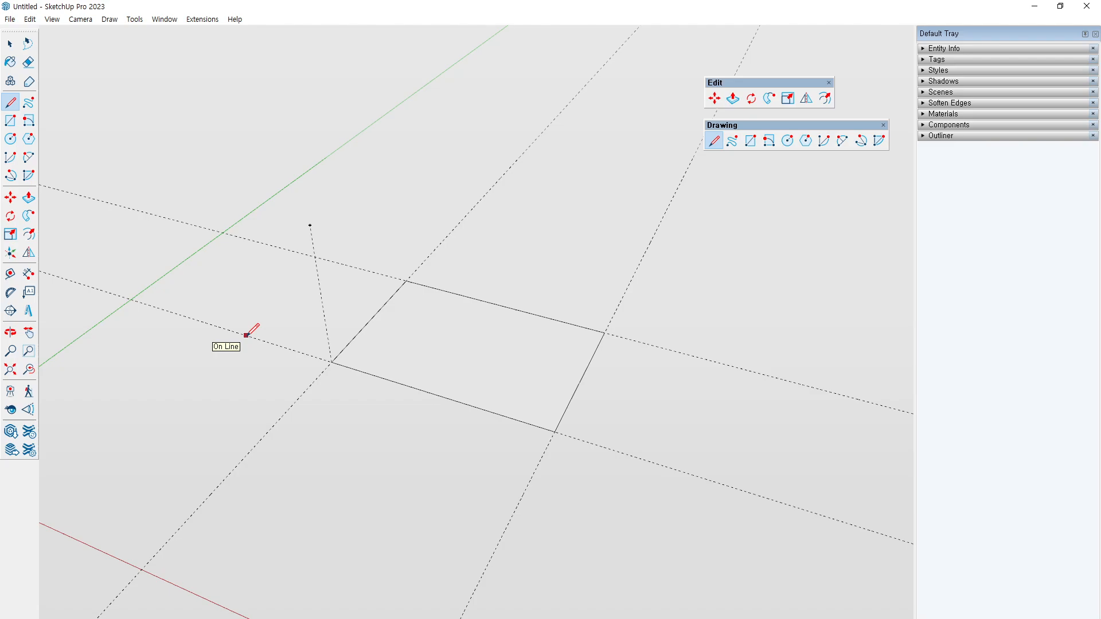
pyautogui.moveTo(242, 343)
pyautogui.mouseDown(button='middle')
pyautogui.moveTo(269, 293)
pyautogui.moveTo(264, 212)
pyautogui.mouseUp(button='middle')
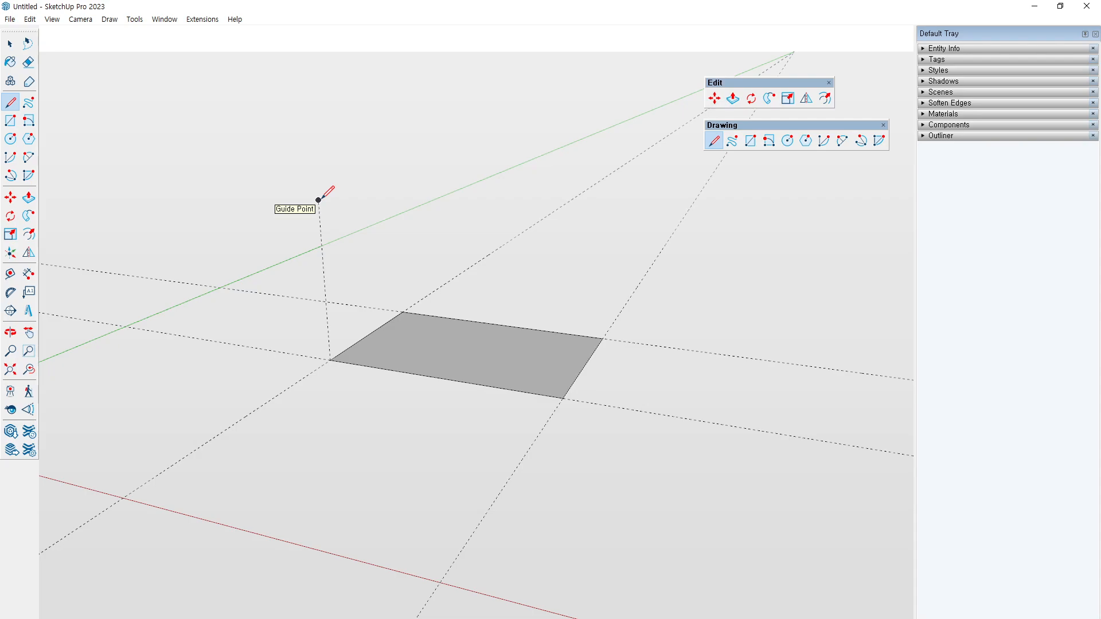
pyautogui.moveTo(318, 200); pyautogui.dragTo(290, 312, button='middle')
pyautogui.press('space')
pyautogui.press('t')
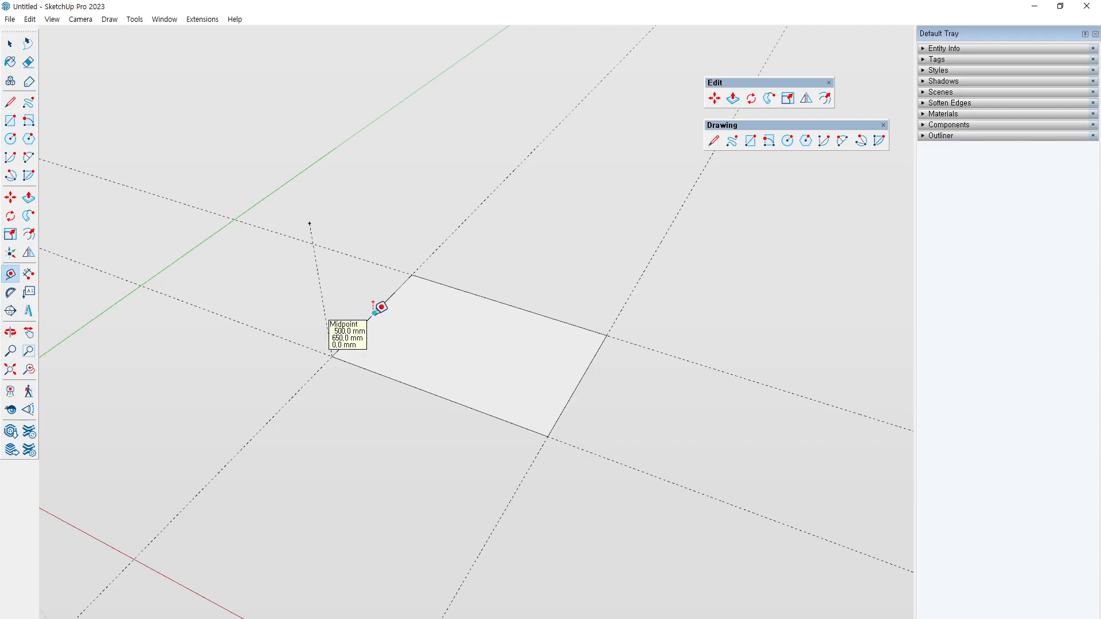
pyautogui.moveTo(364, 314); pyautogui.dragTo(418, 175, button='middle')
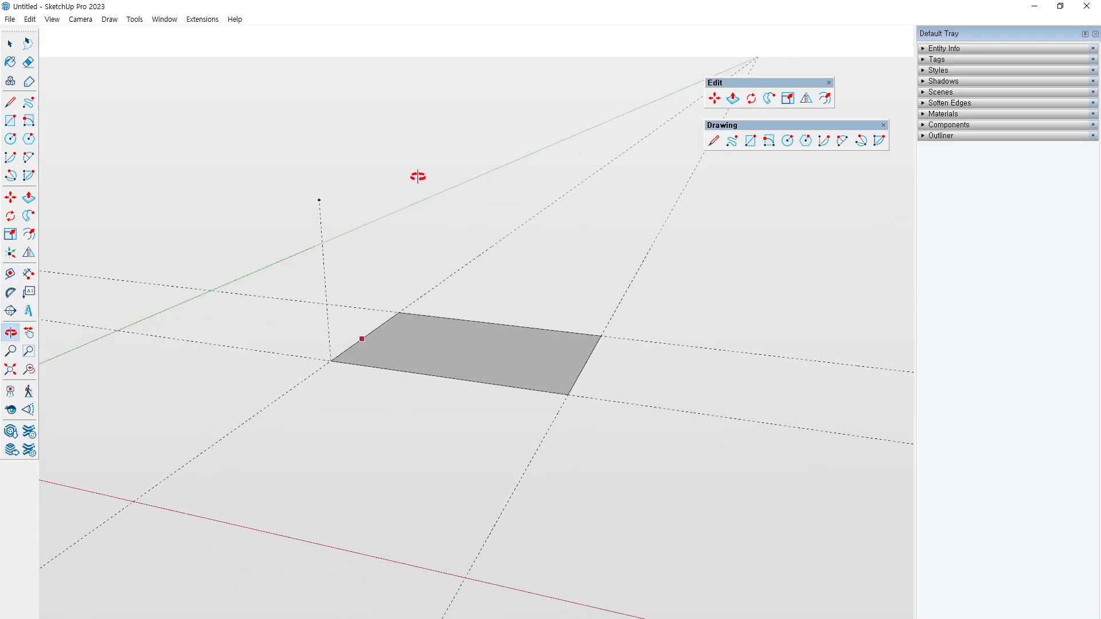
pyautogui.moveTo(211, 213); pyautogui.dragTo(476, 265)
pyautogui.moveTo(370, 176); pyautogui.dragTo(370, 324)
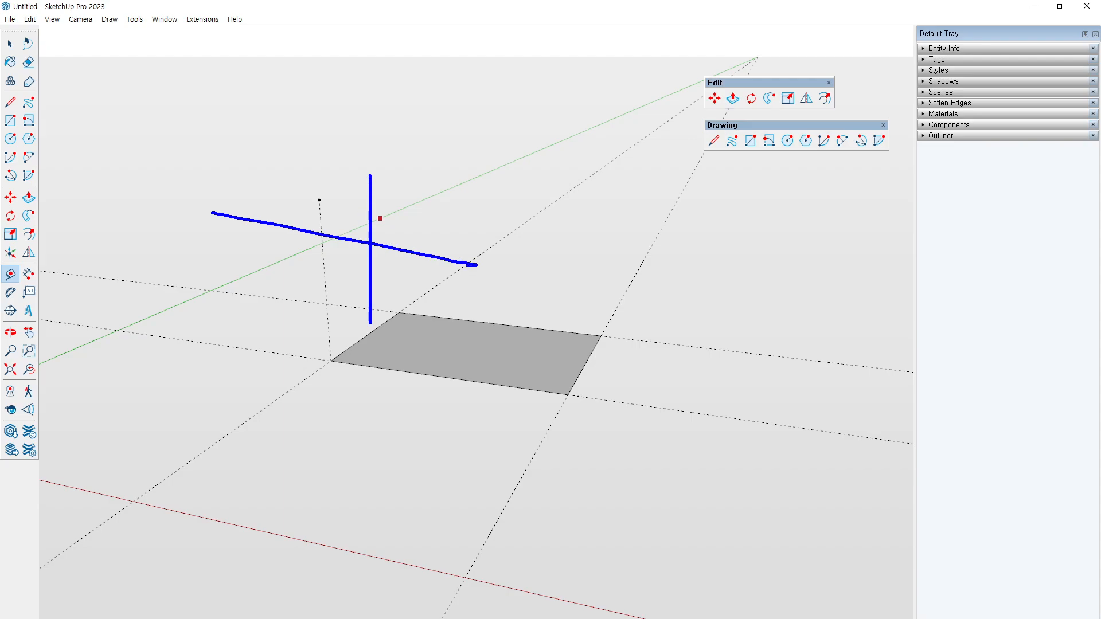
pyautogui.moveTo(394, 252)
pyautogui.mouseDown()
pyautogui.moveTo(383, 259)
pyautogui.moveTo(377, 247)
pyautogui.moveTo(474, 182)
pyautogui.moveTo(473, 200)
pyautogui.mouseUp()
pyautogui.moveTo(468, 174); pyautogui.dragTo(471, 196)
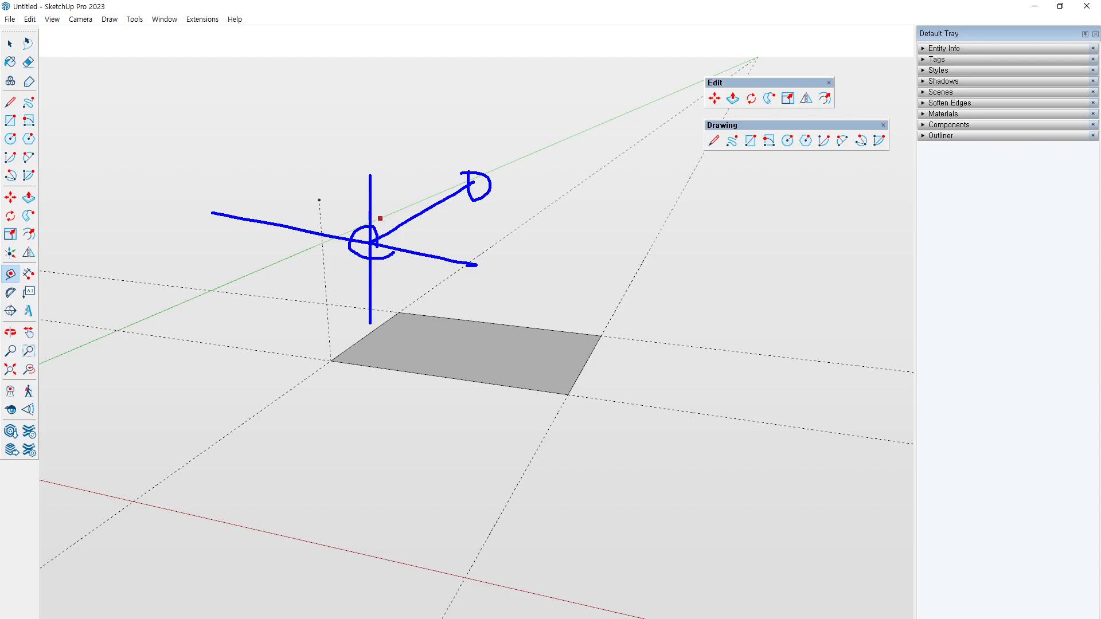
pyautogui.press('Escape')
pyautogui.hotkey('ctrl', '2')
pyautogui.moveTo(331, 240); pyautogui.dragTo(341, 239)
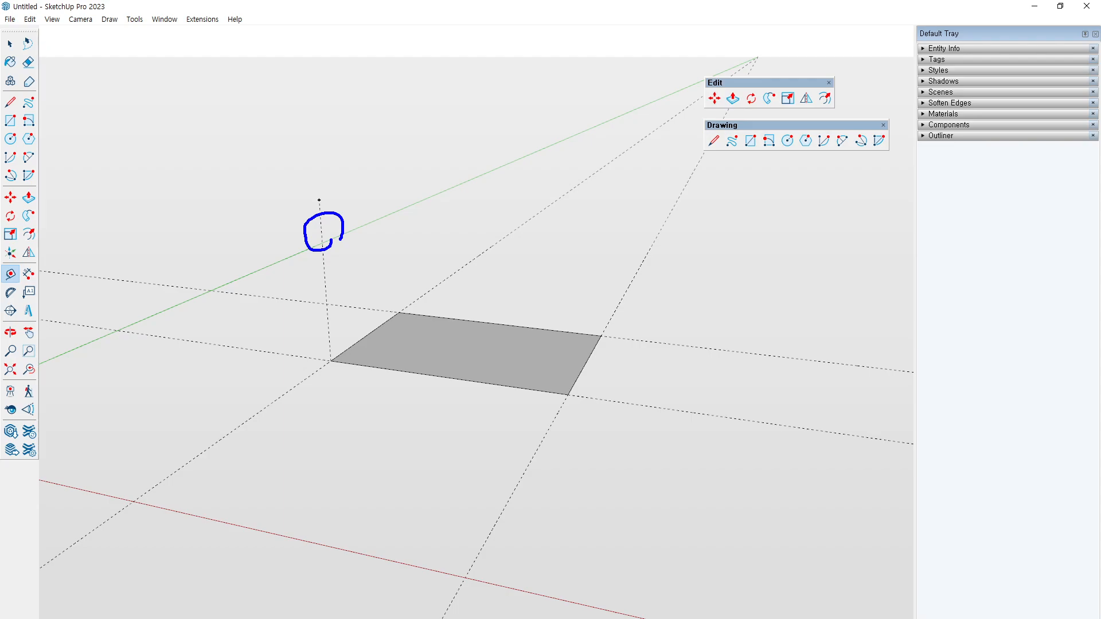
pyautogui.press('Escape')
# Add a guide parallel to the rectangle's short edge, outside the rectangle on the height guide's side.
pyautogui.click(227, 339)
pyautogui.press('Escape')
pyautogui.moveTo(342, 187); pyautogui.dragTo(356, 214, button='middle')
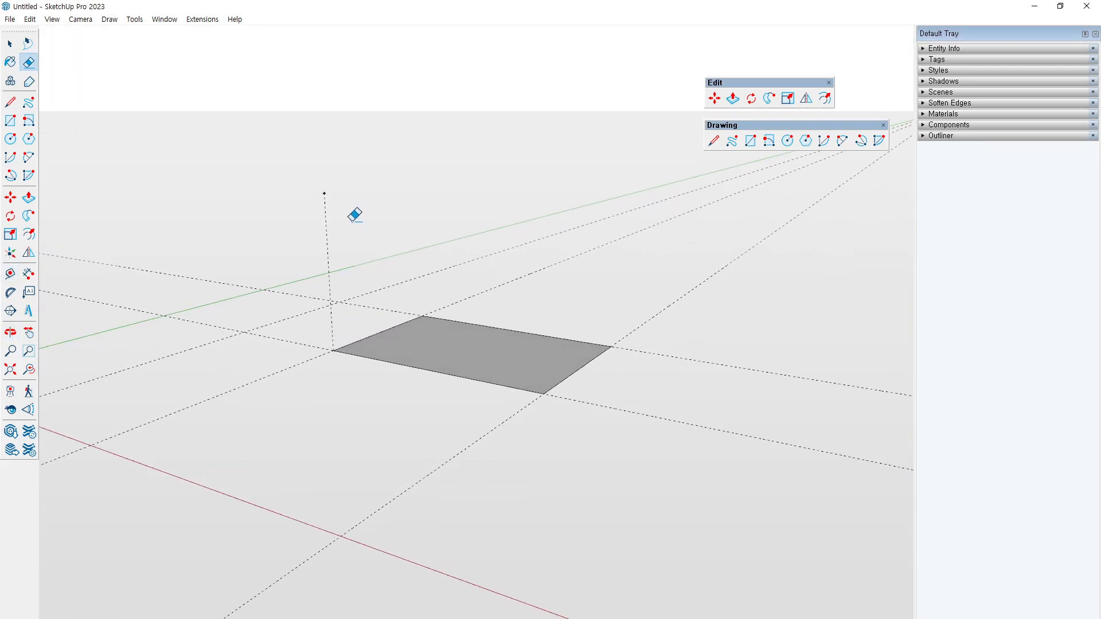
# Create a parallel guide raised above the rectangle's long edge so that it crosses the height guide.
pyautogui.click(374, 358)
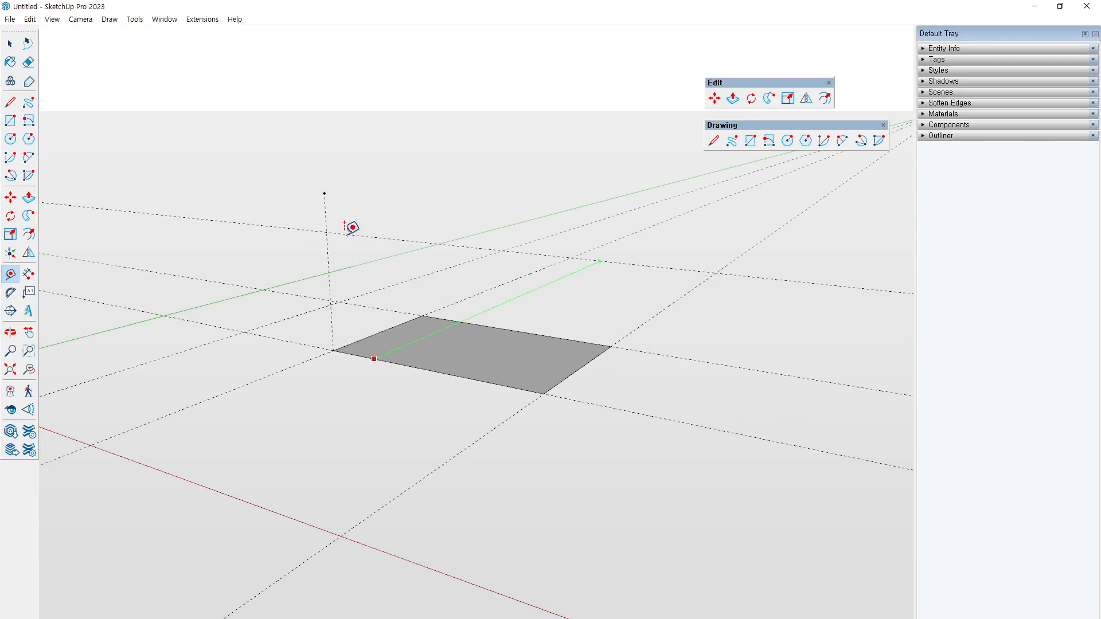
pyautogui.click(347, 228)
pyautogui.moveTo(344, 226)
pyautogui.mouseDown(button='middle')
pyautogui.moveTo(361, 268)
pyautogui.moveTo(326, 300)
pyautogui.moveTo(375, 202)
pyautogui.moveTo(273, 226)
pyautogui.mouseUp(button='middle')
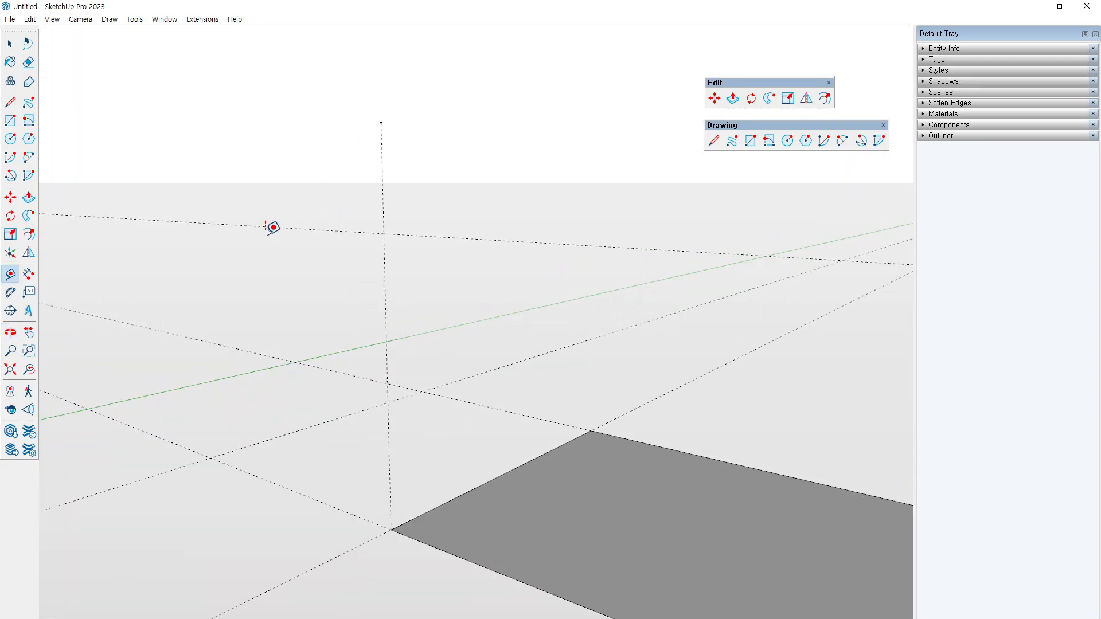
pyautogui.moveTo(418, 278); pyautogui.dragTo(387, 262)
pyautogui.press('Escape')
pyautogui.moveTo(438, 253)
pyautogui.mouseDown(button='middle')
pyautogui.moveTo(283, 291)
pyautogui.moveTo(450, 294)
pyautogui.mouseUp(button='middle')
# Check where the raised guide crosses the height guide and move the raised guide higher along the blue axis.
pyautogui.press('l')
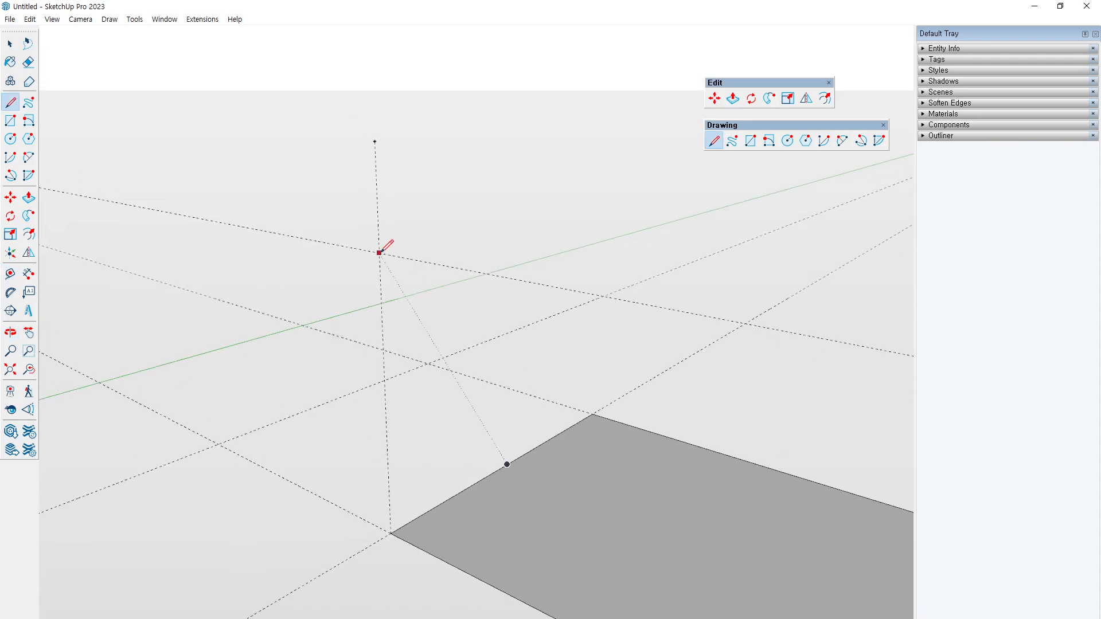
pyautogui.moveTo(380, 246); pyautogui.dragTo(342, 273, button='middle')
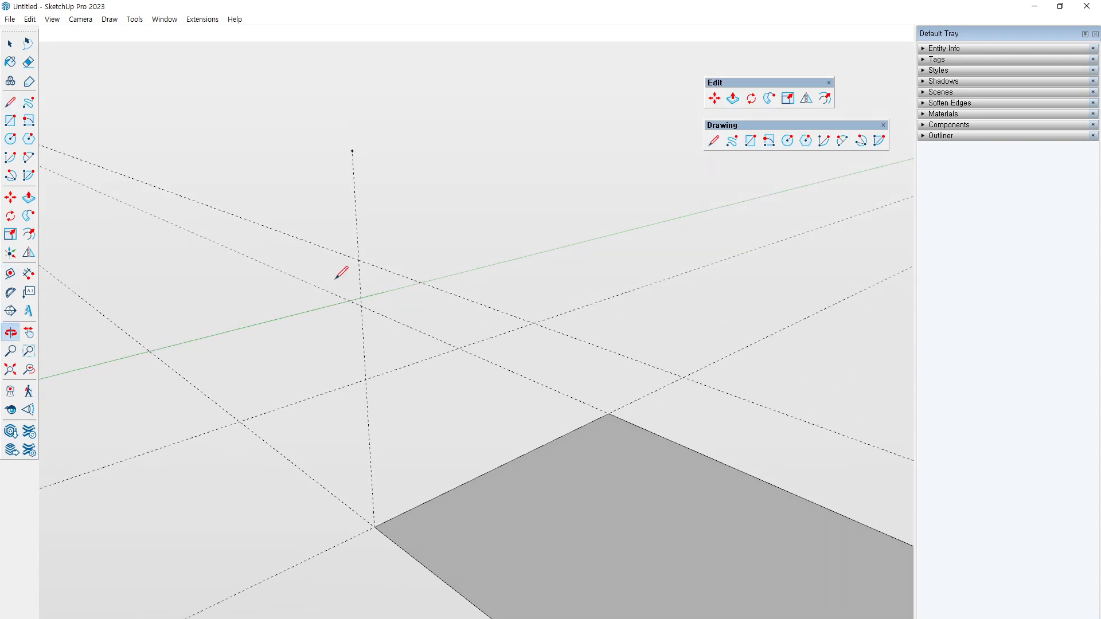
pyautogui.scroll(2, 359, 260)
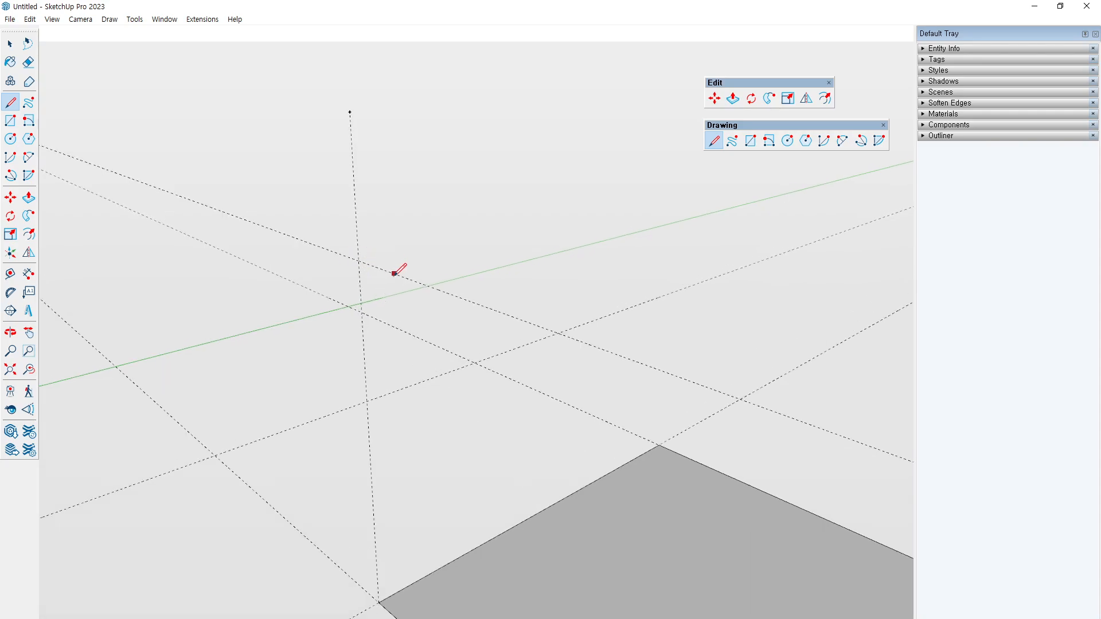
pyautogui.press('space')
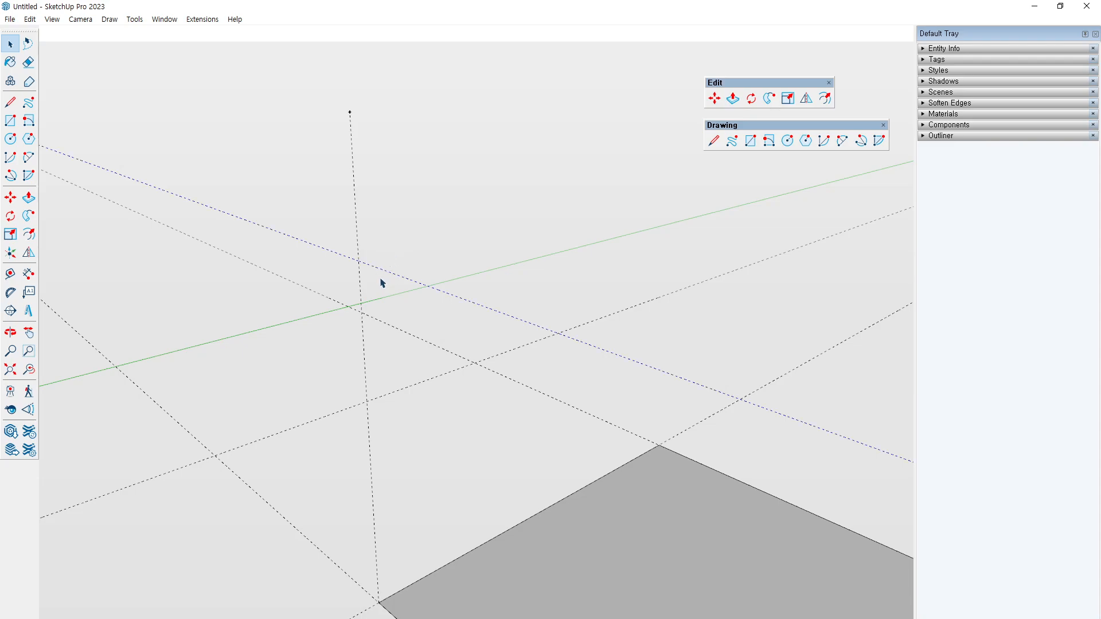
pyautogui.press('m')
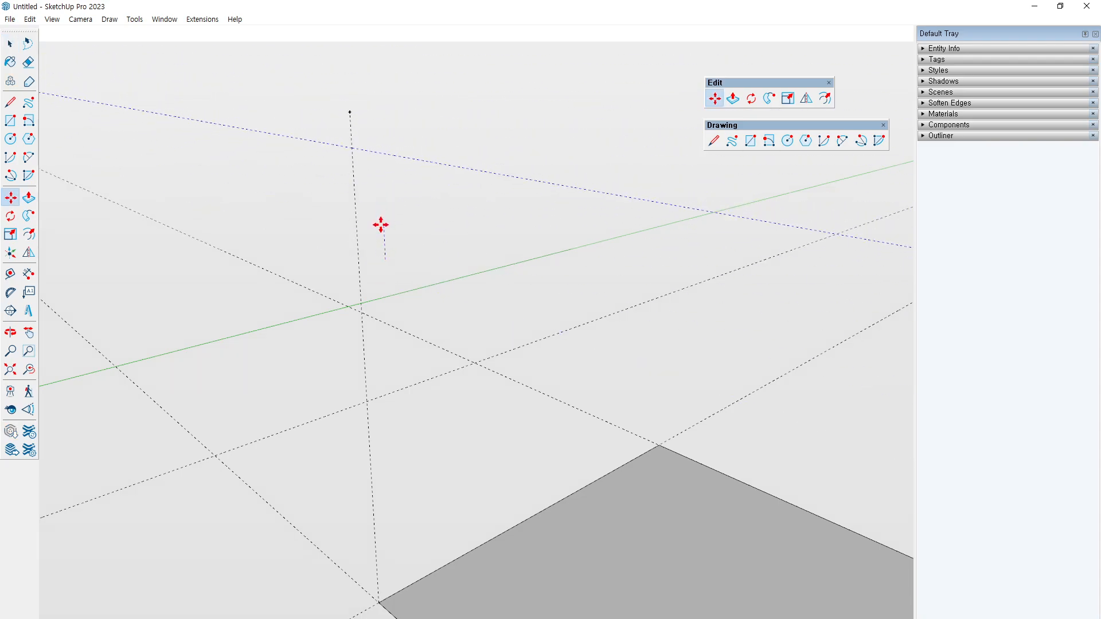
pyautogui.press('l')
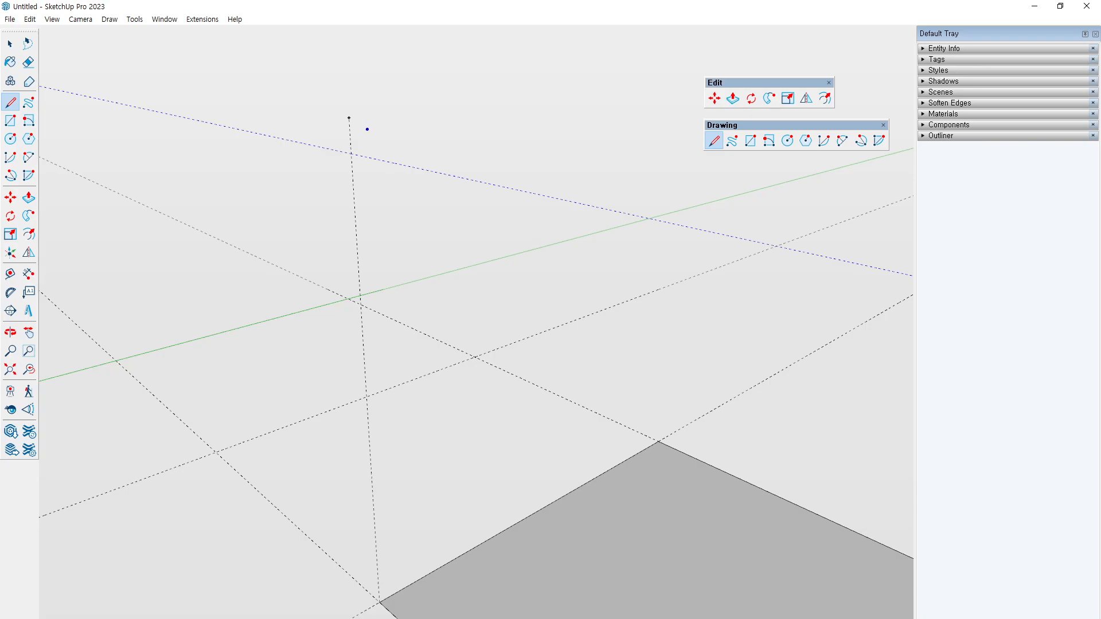
pyautogui.moveTo(368, 98); pyautogui.dragTo(377, 135)
pyautogui.scroll(-3, 438, 349)
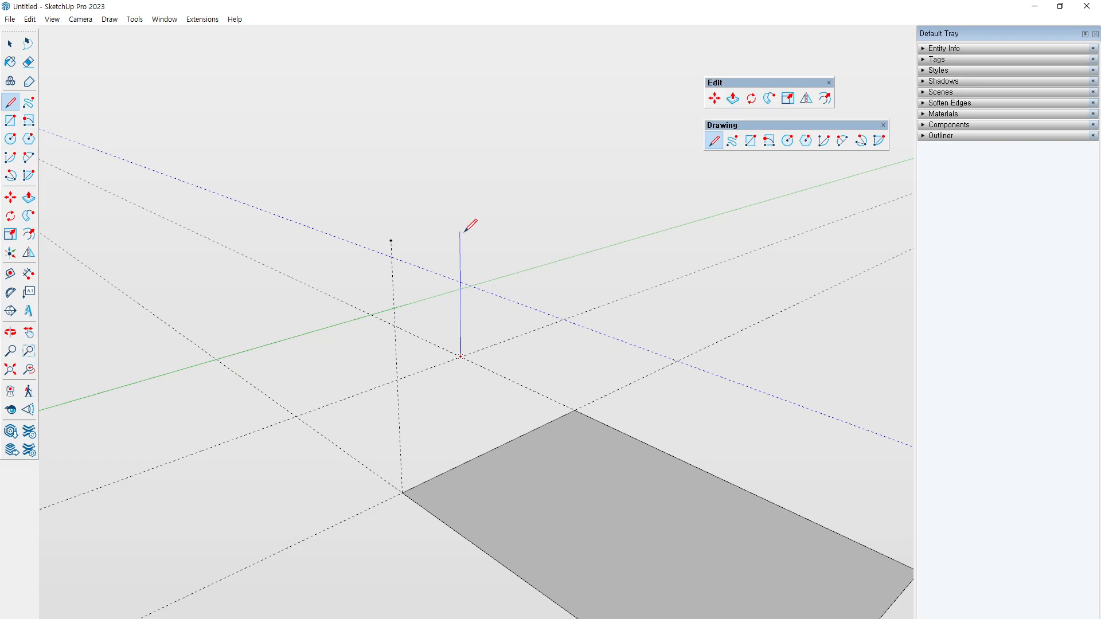
pyautogui.press('Escape')
pyautogui.click(10, 274)
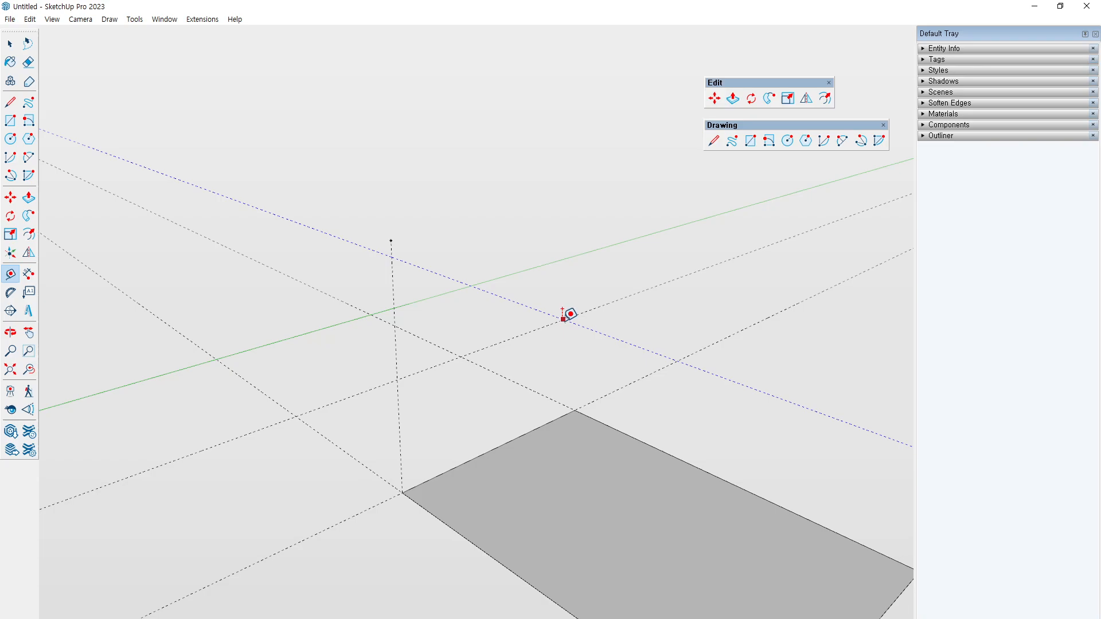
pyautogui.click(461, 356)
pyautogui.press('Escape')
pyautogui.press('space')
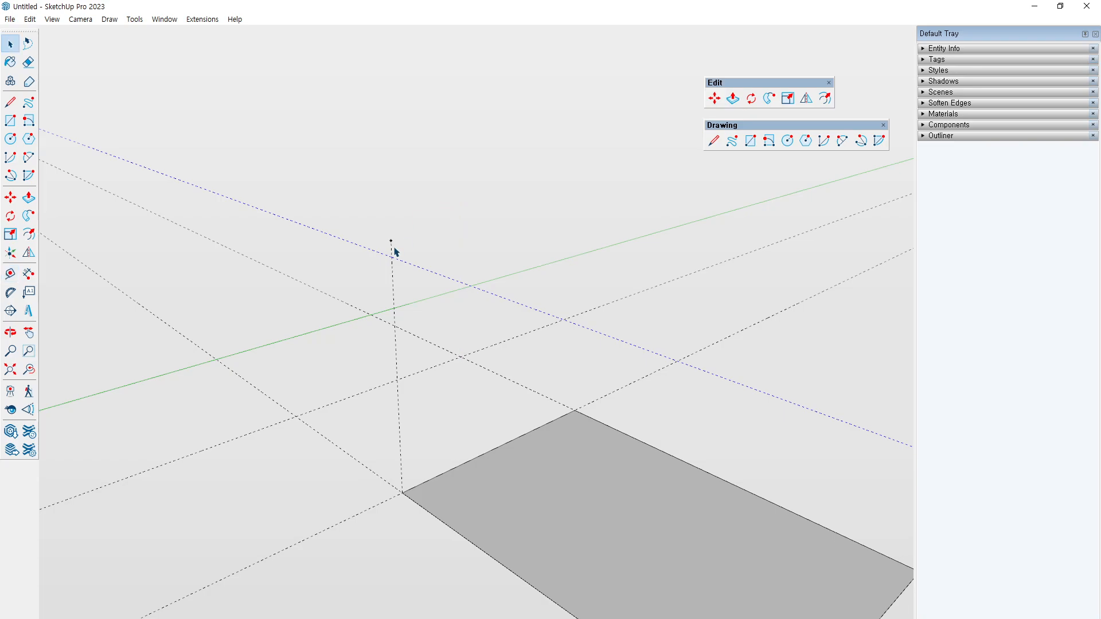
# Erase the raised guide and the extra ground guide outside the rectangle.
pyautogui.click(392, 247)
pyautogui.press('e')
pyautogui.moveTo(316, 283); pyautogui.dragTo(317, 282)
pyautogui.moveTo(437, 263)
pyautogui.mouseDown(button='middle')
pyautogui.moveTo(596, 444)
pyautogui.moveTo(514, 426)
pyautogui.moveTo(331, 350)
pyautogui.moveTo(352, 315)
pyautogui.moveTo(312, 302)
pyautogui.moveTo(347, 358)
pyautogui.mouseUp(button='middle')
pyautogui.hotkey('ctrl', 'z')
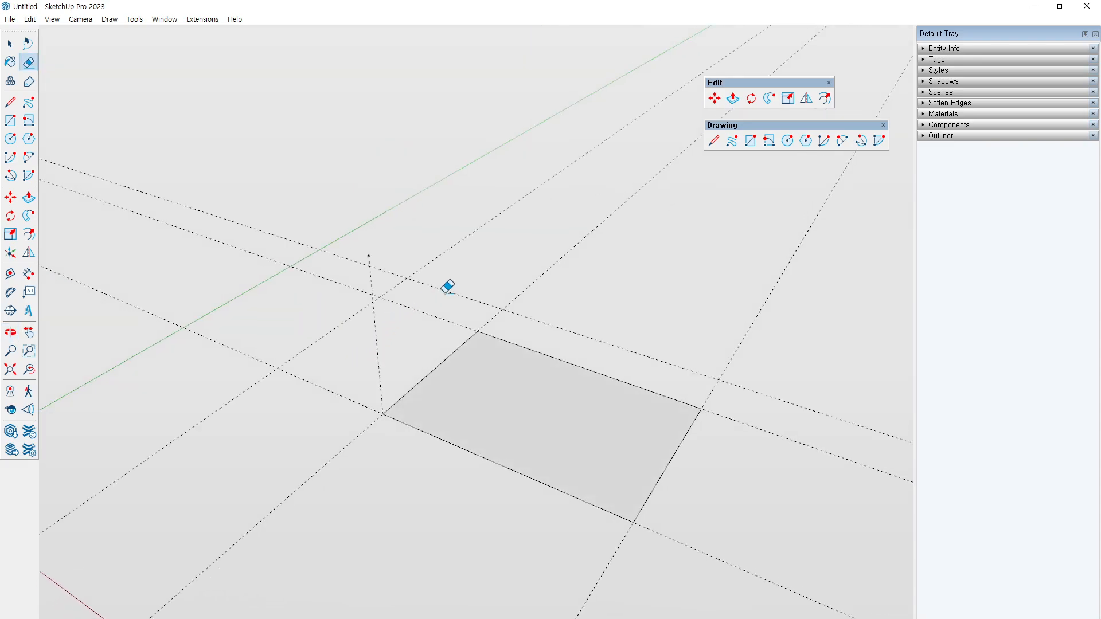
pyautogui.moveTo(455, 258); pyautogui.dragTo(428, 207, button='middle')
pyautogui.moveTo(426, 245)
pyautogui.mouseDown()
pyautogui.moveTo(381, 266)
pyautogui.moveTo(384, 283)
pyautogui.mouseUp()
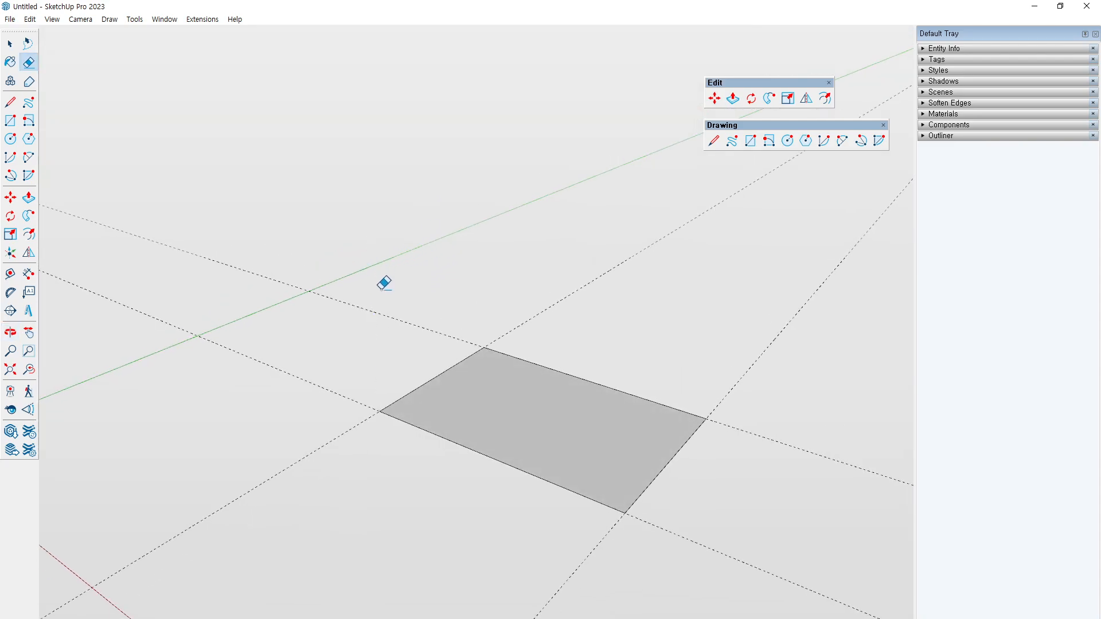
pyautogui.moveTo(423, 288); pyautogui.dragTo(422, 306, button='middle')
# Push/Pull the rectangle up to the end point of the height guide to form a box.
pyautogui.press('p')
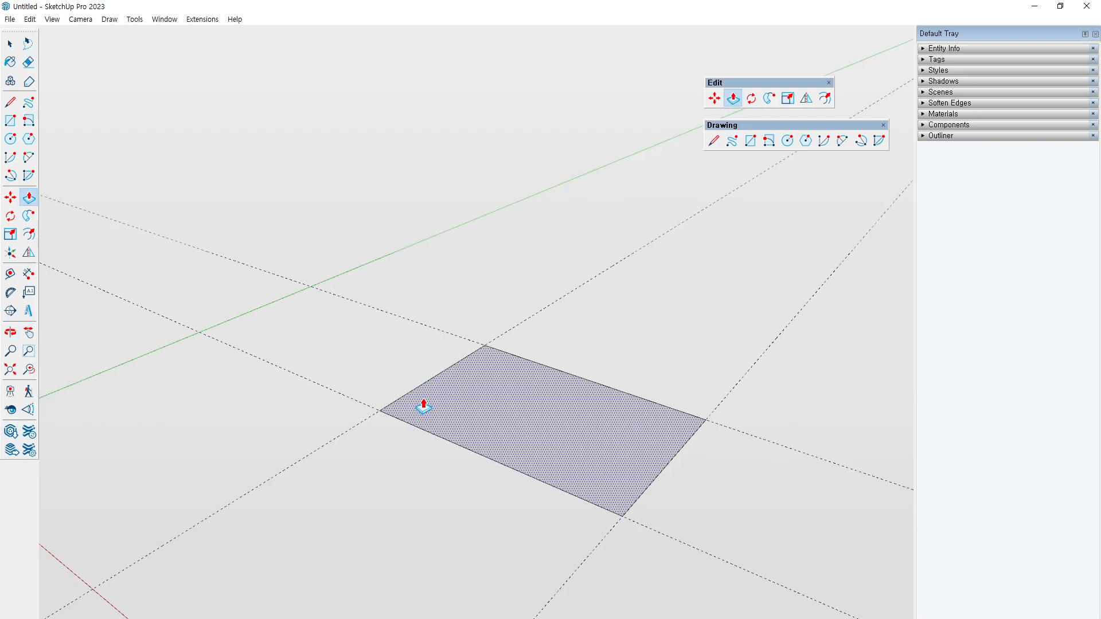
pyautogui.moveTo(422, 406); pyautogui.dragTo(414, 214)
pyautogui.press('Escape')
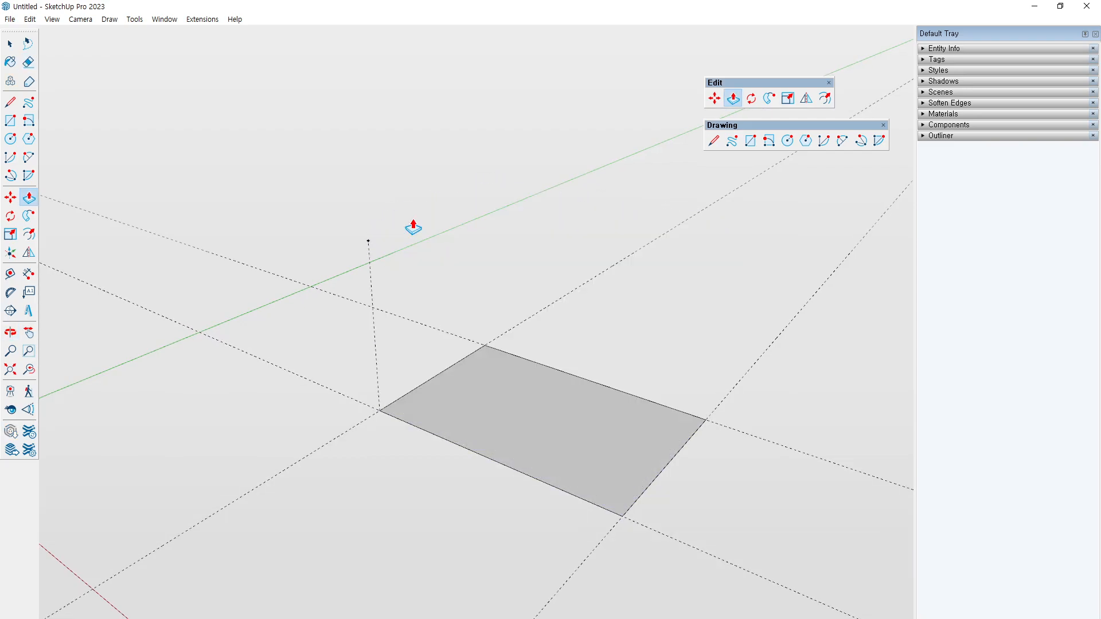
pyautogui.moveTo(450, 436); pyautogui.dragTo(370, 250)
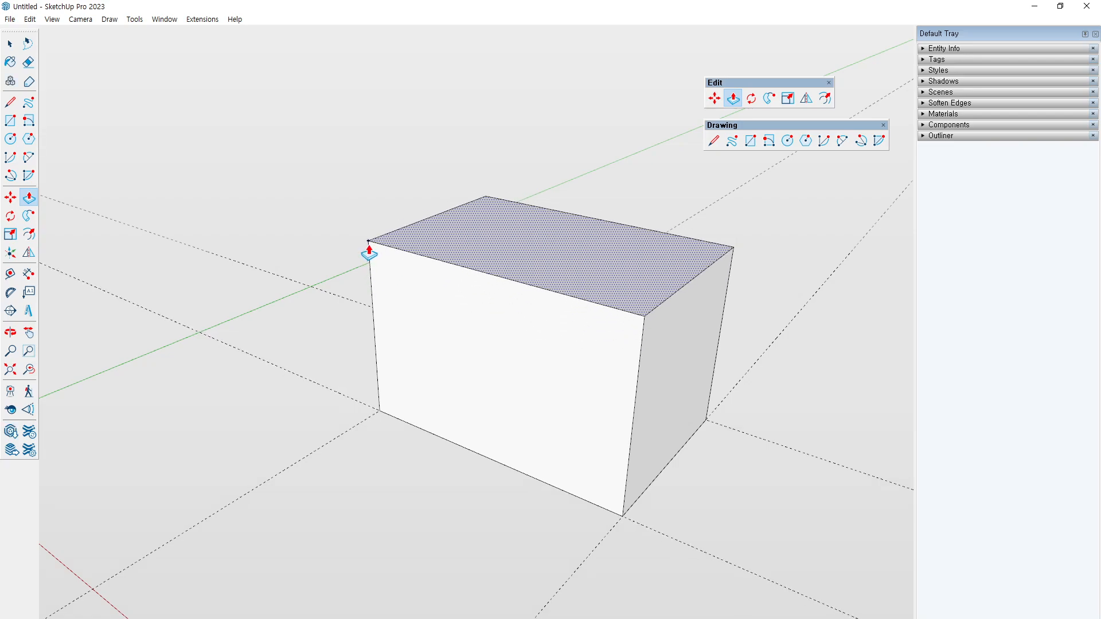
# Offset parallel guides inward from the bottom, left, top and right edges of the box's front face.
pyautogui.press('t')
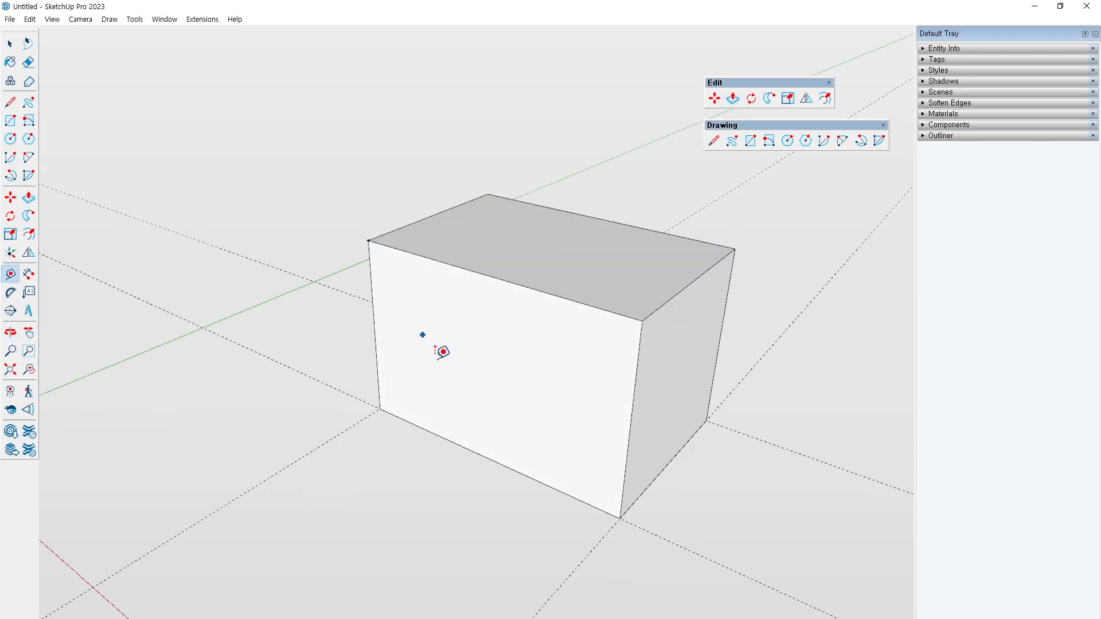
pyautogui.click(463, 446)
pyautogui.click(374, 319)
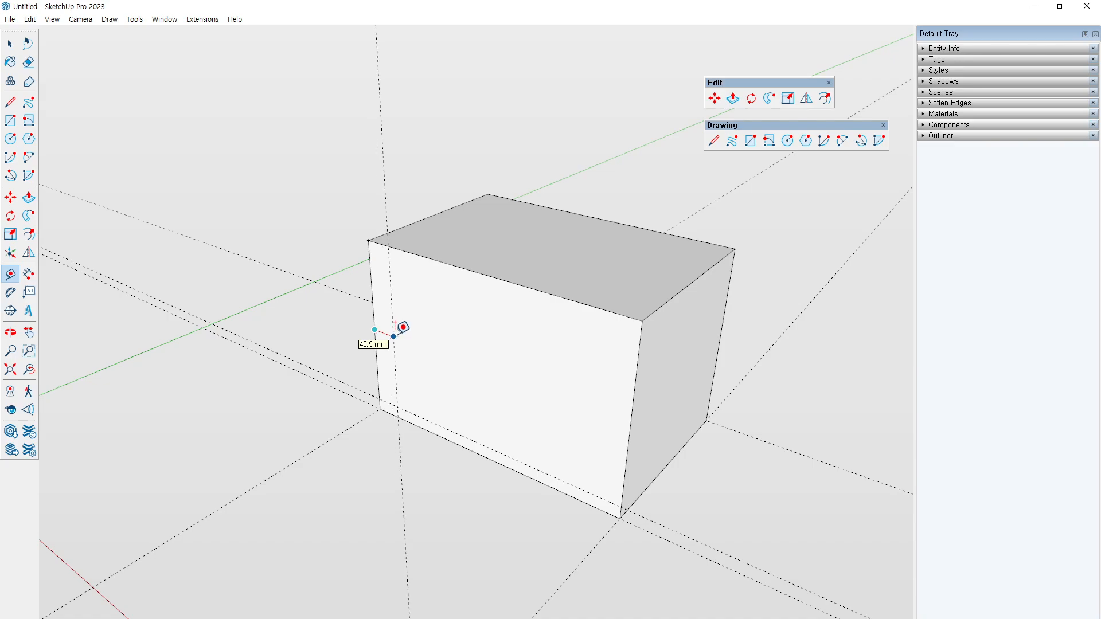
pyautogui.click(426, 258)
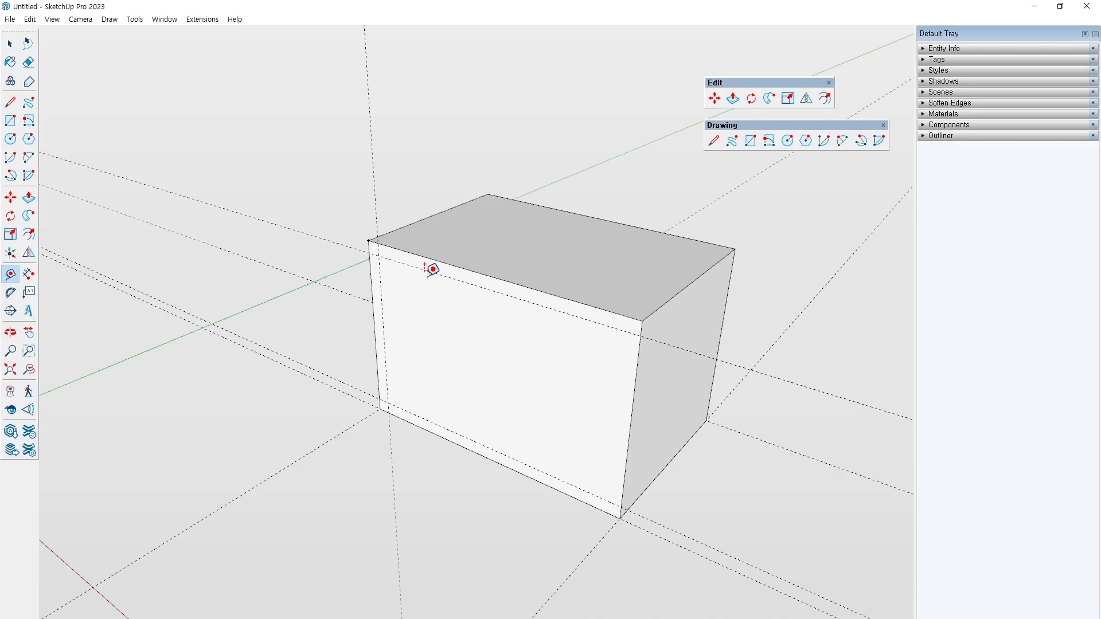
pyautogui.click(425, 266)
pyautogui.click(631, 417)
# Draw a rectangle on the front face between the diagonally opposite intersections of the inset guides.
pyautogui.press('r')
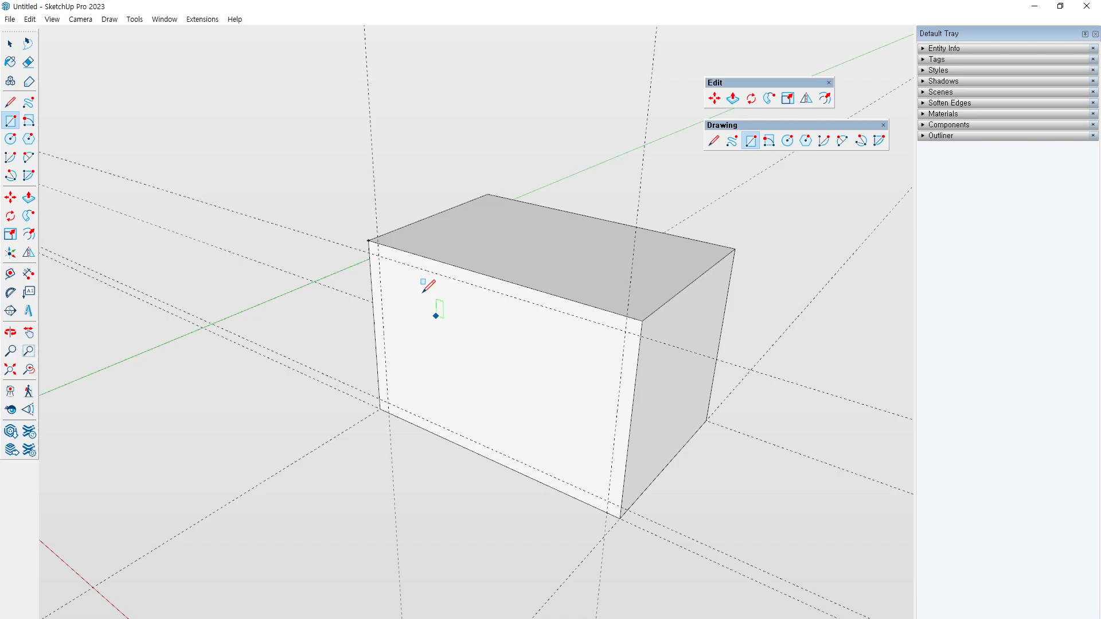
pyautogui.click(379, 254)
pyautogui.click(609, 500)
pyautogui.press('p')
pyautogui.click(503, 380)
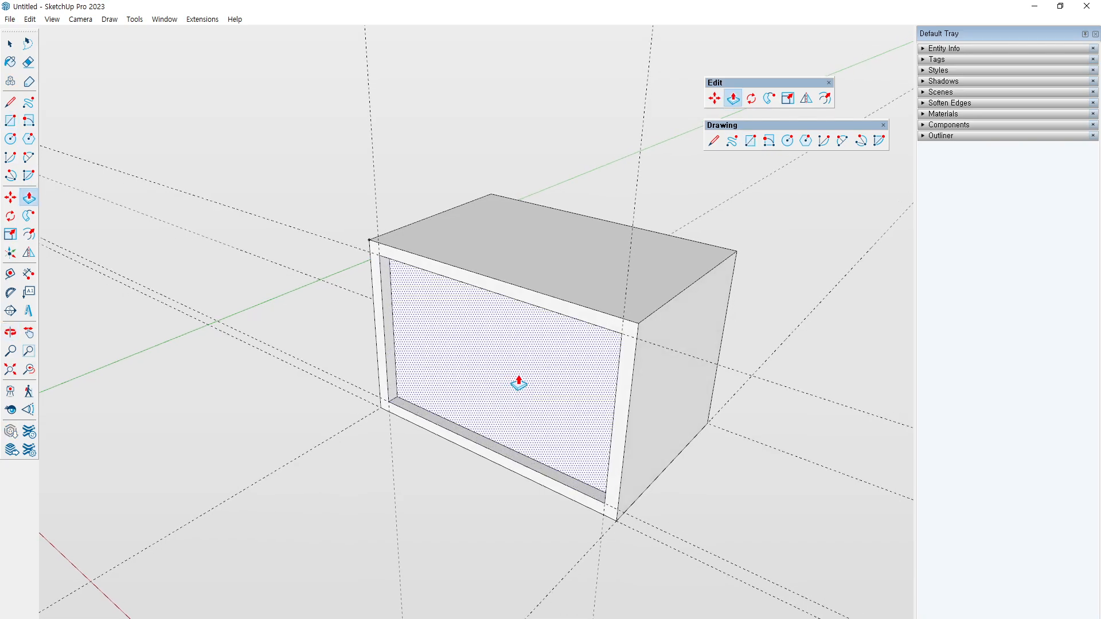
pyautogui.press('Escape')
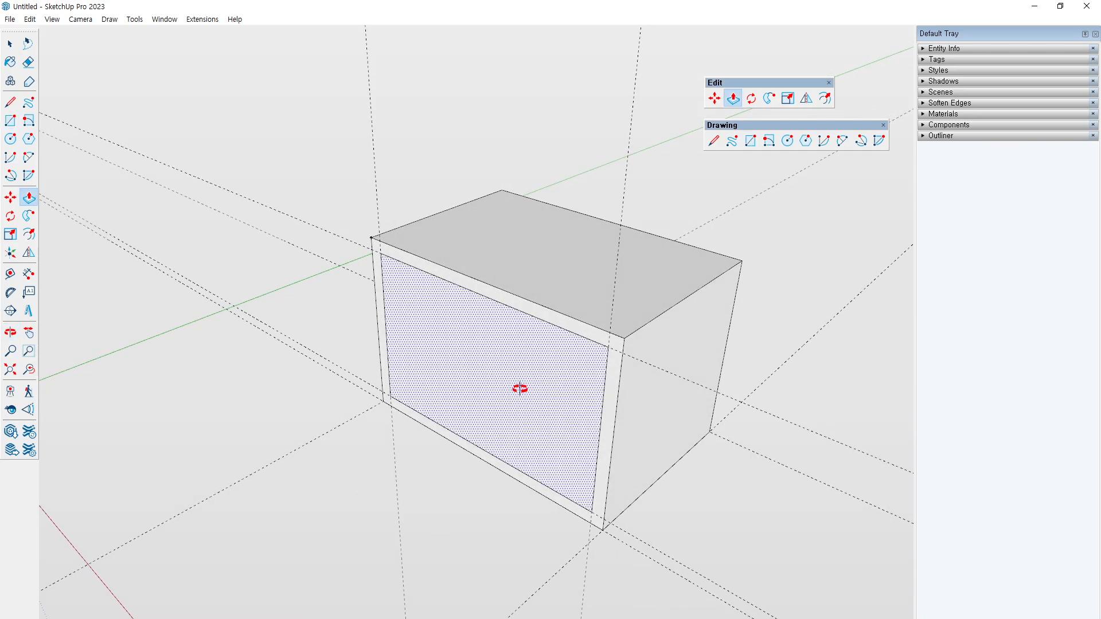
# Place a guide point on the box's upper right side edge, offset slightly forward from the back corner.
pyautogui.press('t')
pyautogui.click(625, 338)
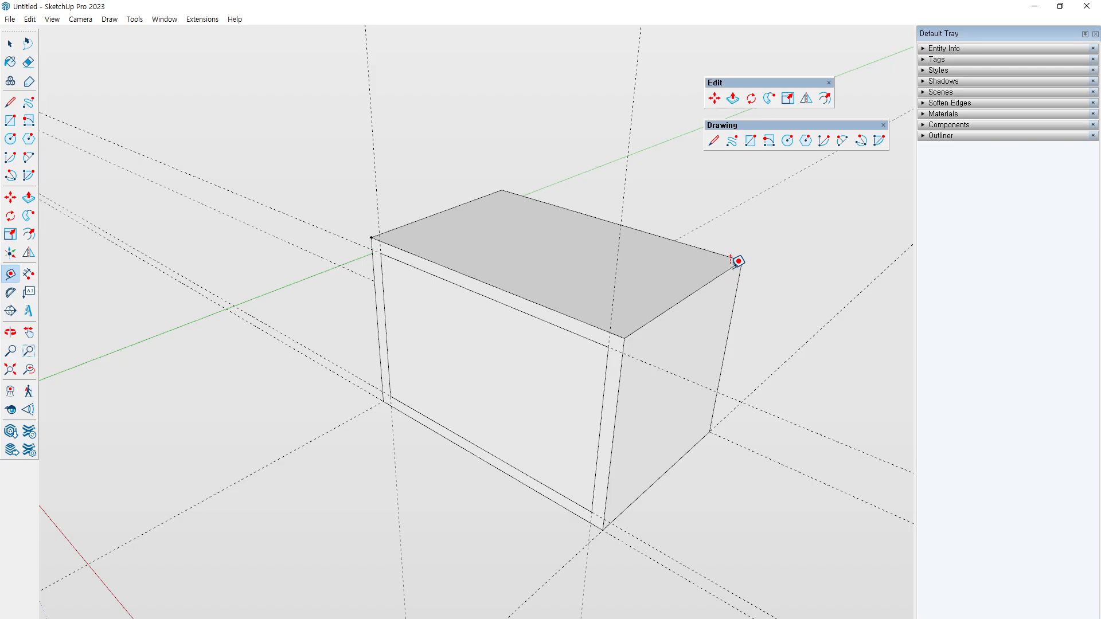
pyautogui.press('space')
# Push/Pull the front face's inner rectangle inward to the depth of the guide point to hollow the box.
pyautogui.press('p')
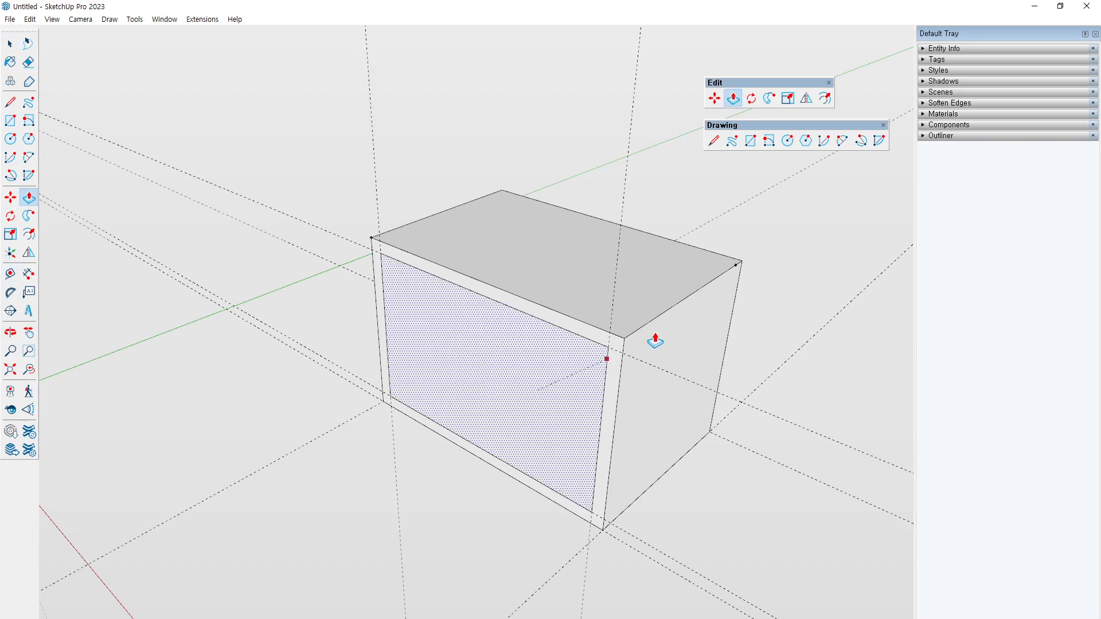
pyautogui.scroll(3, 738, 270)
pyautogui.moveTo(738, 270); pyautogui.dragTo(714, 310, button='middle')
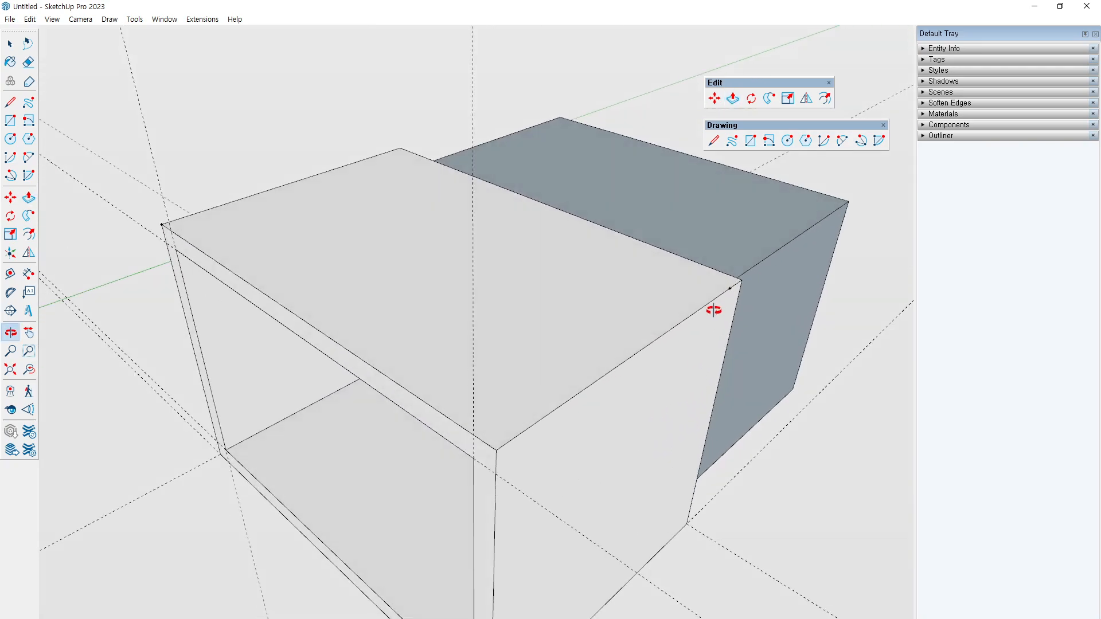
pyautogui.scroll(2, 714, 310)
pyautogui.press('Escape')
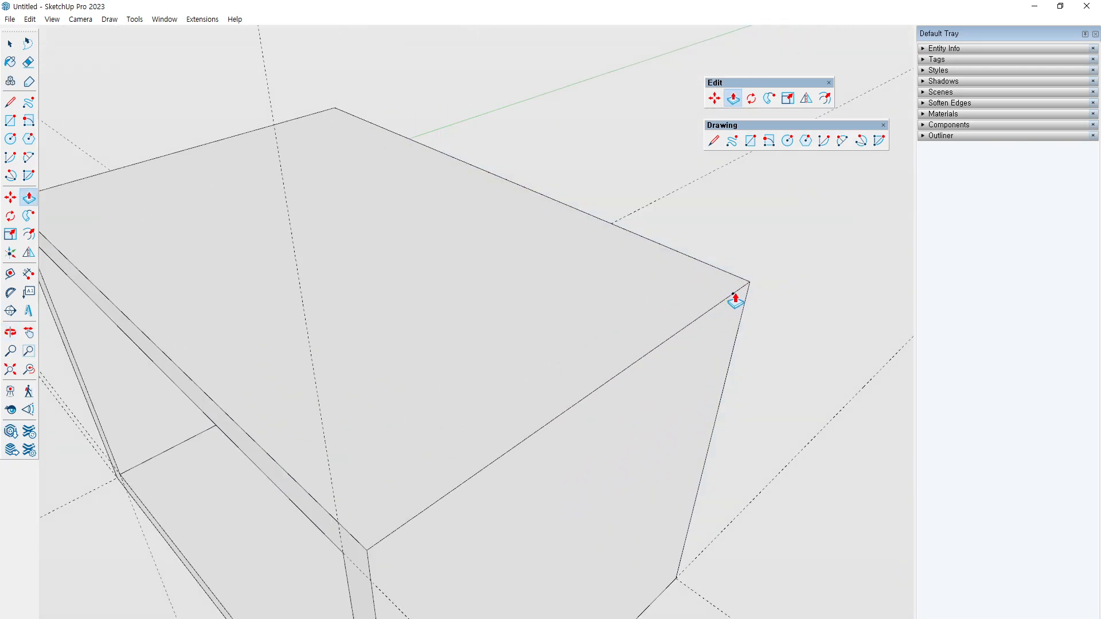
pyautogui.scroll(-5, 736, 301)
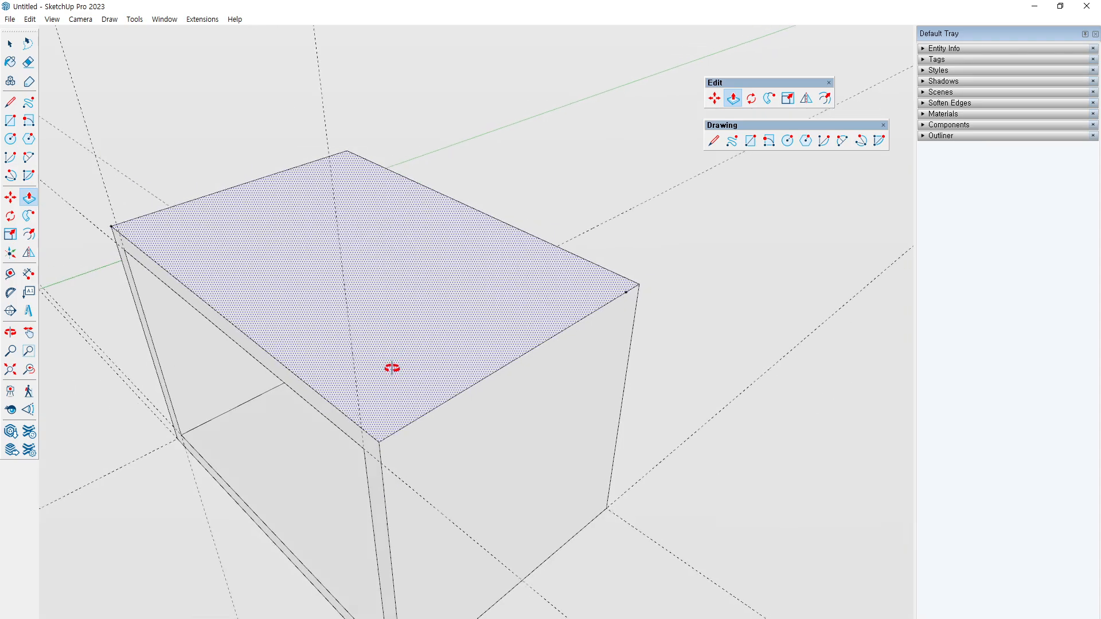
pyautogui.moveTo(394, 369); pyautogui.dragTo(371, 154, button='middle')
pyautogui.press('space')
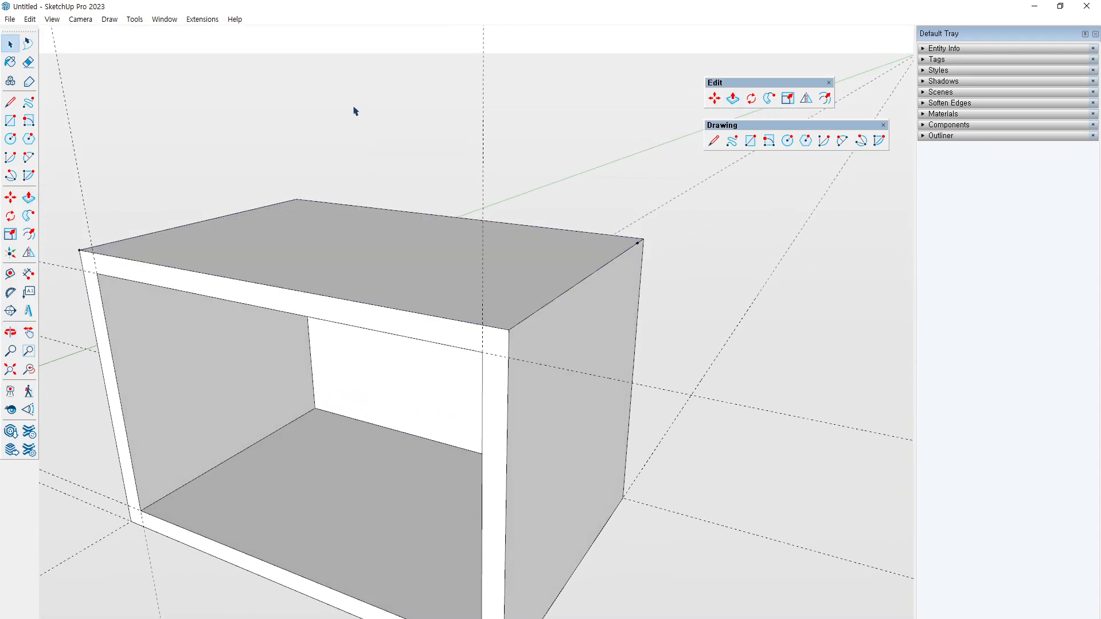
pyautogui.scroll(-3, 283, 423)
pyautogui.scroll(2, 265, 324)
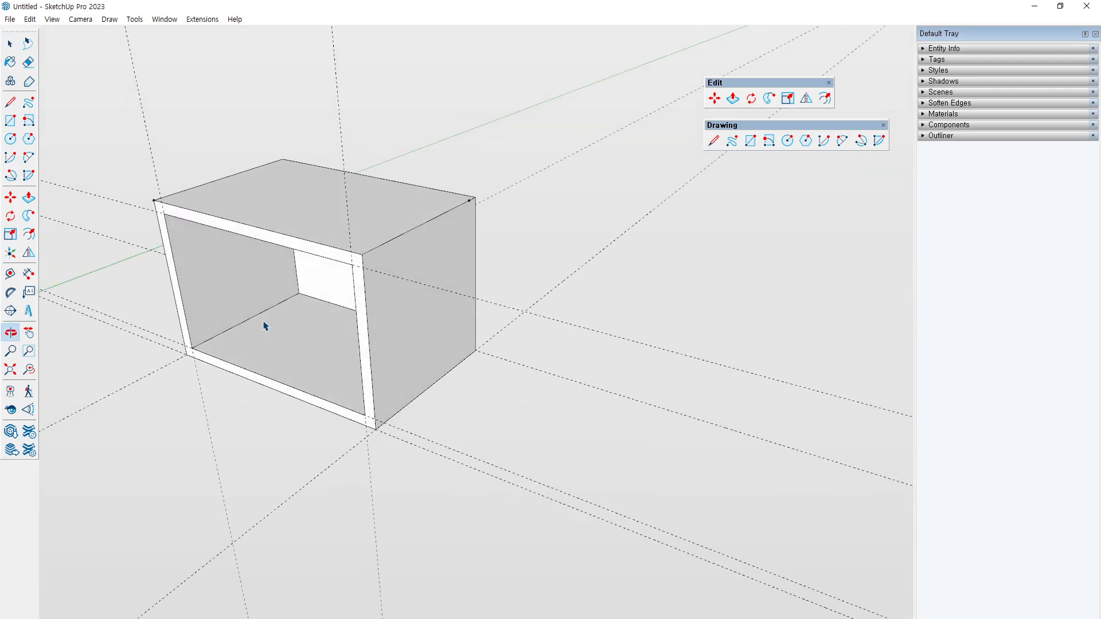
pyautogui.moveTo(166, 123); pyautogui.dragTo(189, 114)
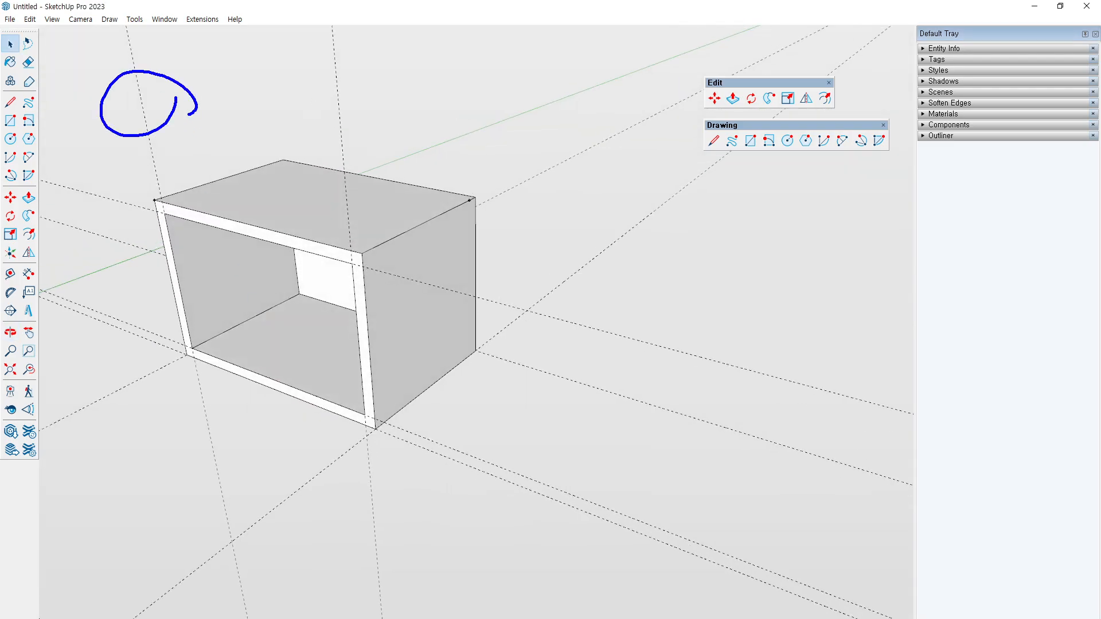
pyautogui.moveTo(373, 111); pyautogui.dragTo(346, 110)
pyautogui.press('Escape')
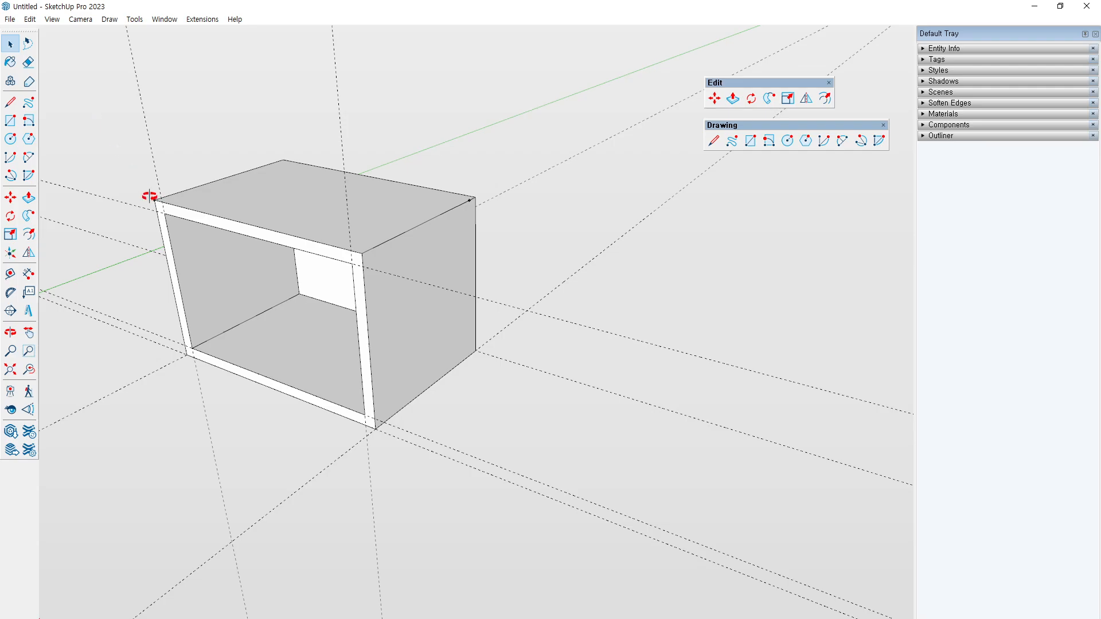
pyautogui.moveTo(150, 197); pyautogui.dragTo(135, 208, button='middle')
pyautogui.keyDown('shift'); pyautogui.moveTo(258, 303); pyautogui.dragTo(348, 303, button='middle'); pyautogui.keyUp('shift')
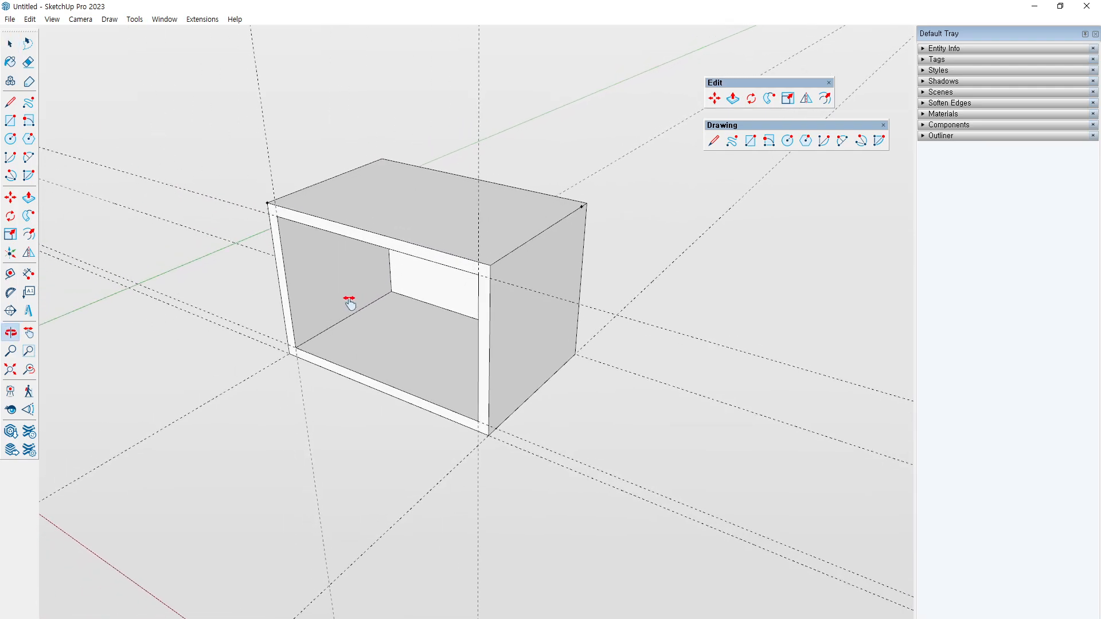
pyautogui.moveTo(392, 370); pyautogui.dragTo(339, 403, button='middle')
pyautogui.scroll(1, 297, 367)
pyautogui.scroll(1, 296, 367)
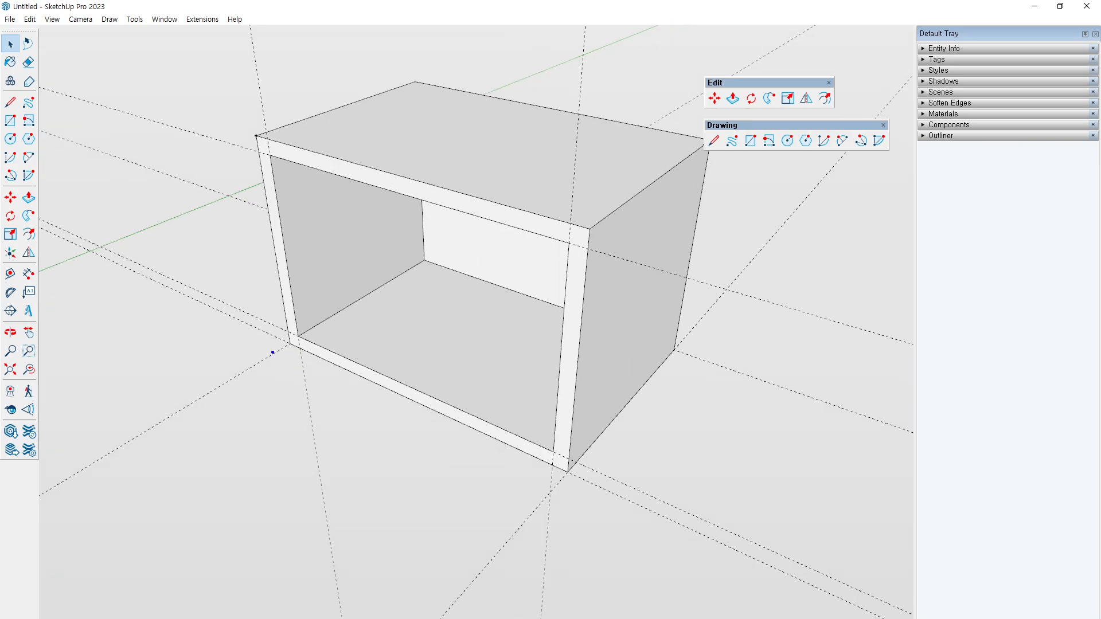
pyautogui.moveTo(270, 348); pyautogui.dragTo(596, 486)
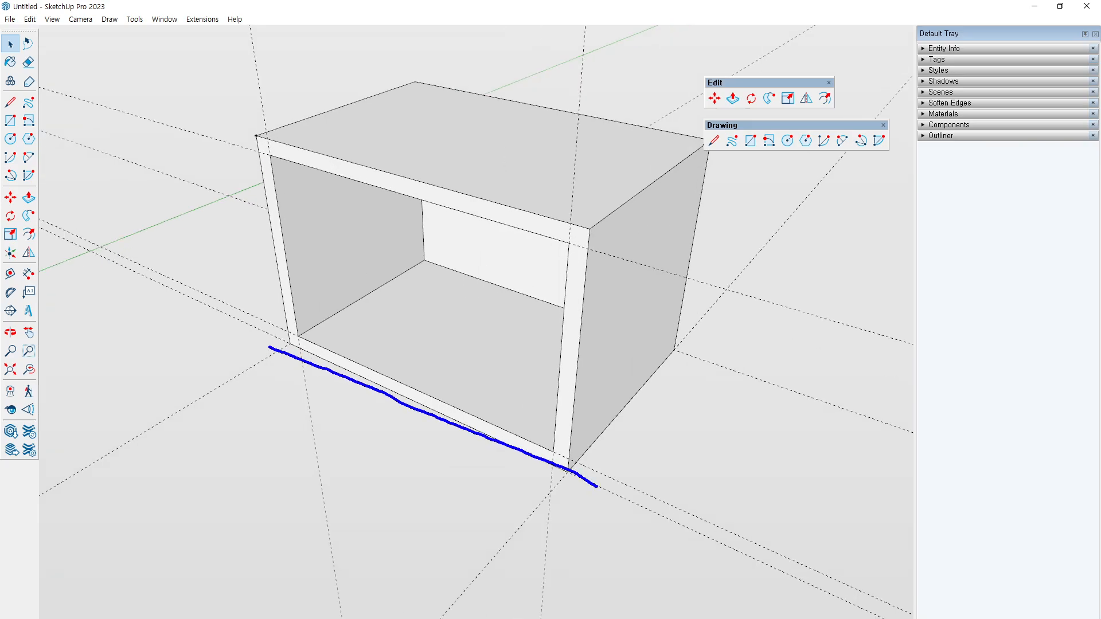
# Offset two parallel guides forward of the box's front bottom edge, one for a small gap and one for the door thickness.
pyautogui.press('t')
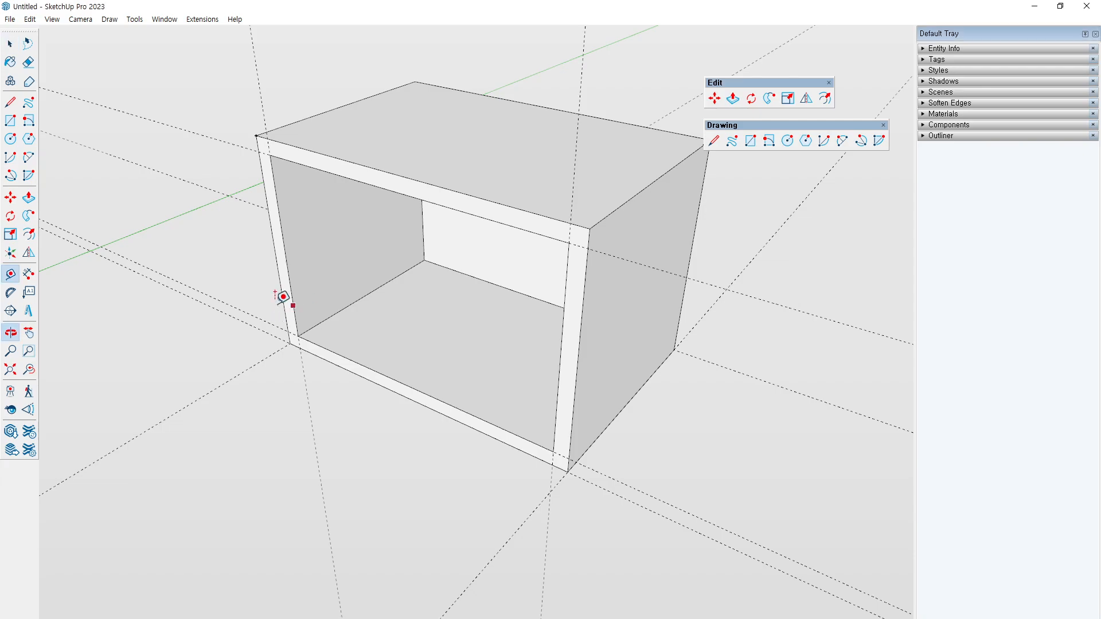
pyautogui.click(253, 324)
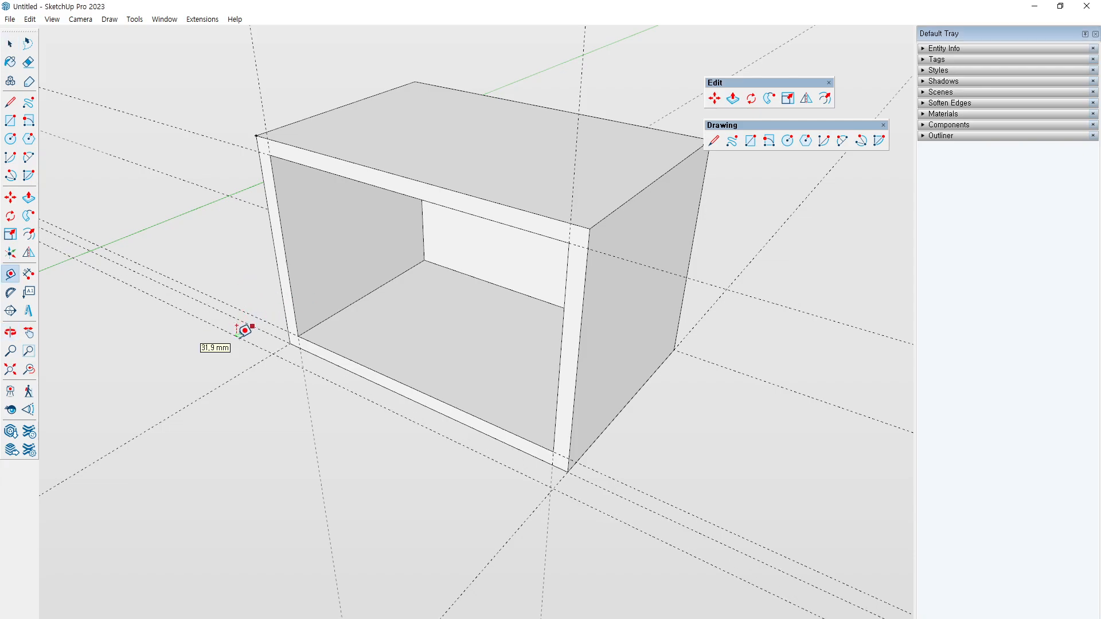
pyautogui.click(245, 330)
pyautogui.click(248, 324)
pyautogui.scroll(2, 244, 323)
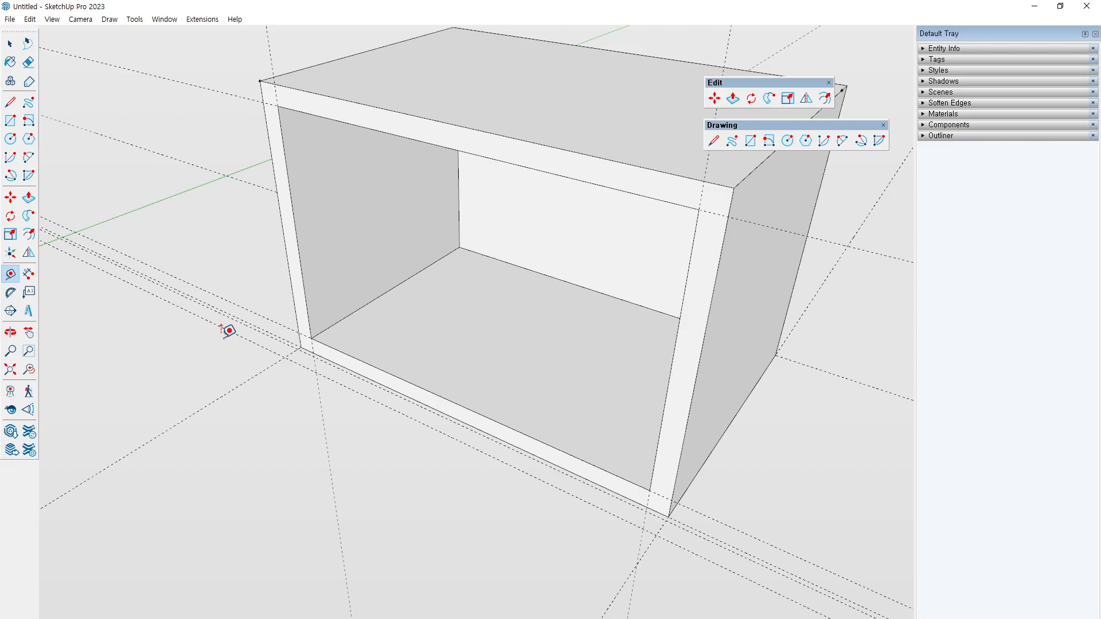
# Draw a narrow rectangle on the ground between the two front guides, spanning the box's full width.
pyautogui.moveTo(361, 375); pyautogui.dragTo(356, 422, button='middle')
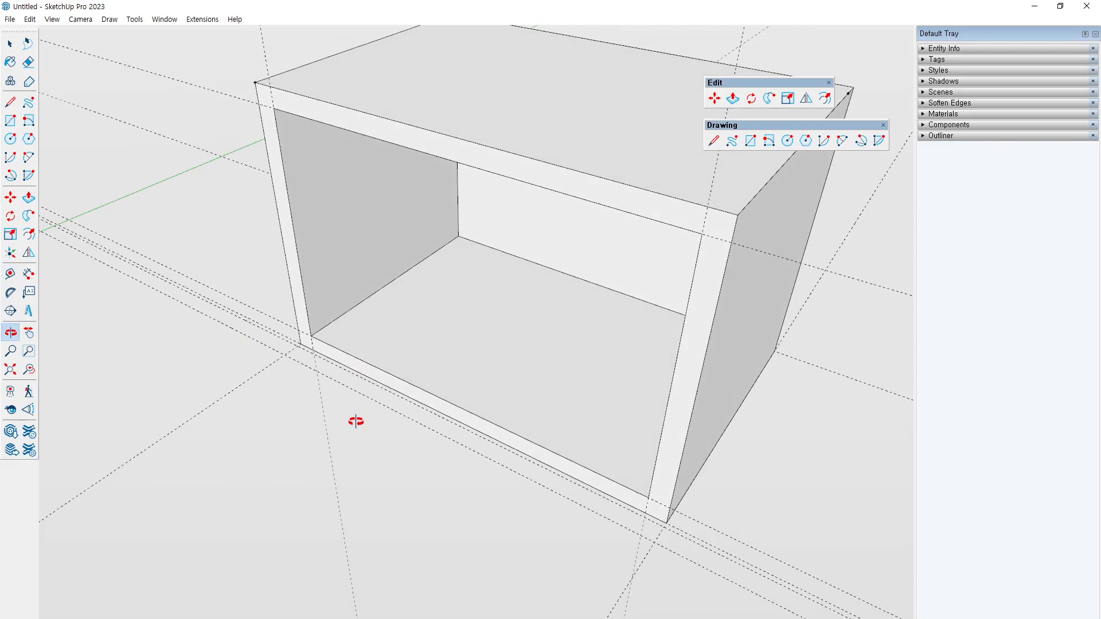
pyautogui.press('r')
pyautogui.click(298, 346)
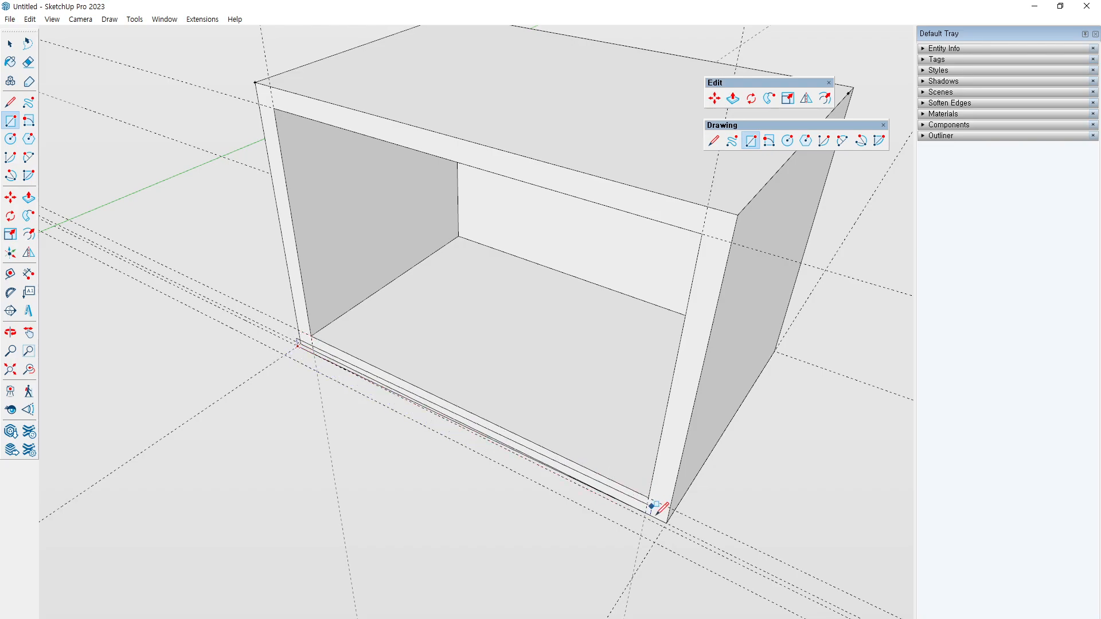
pyautogui.click(654, 542)
# Push/Pull the narrow rectangle up to the height of the box's top to form a door panel.
pyautogui.press('p')
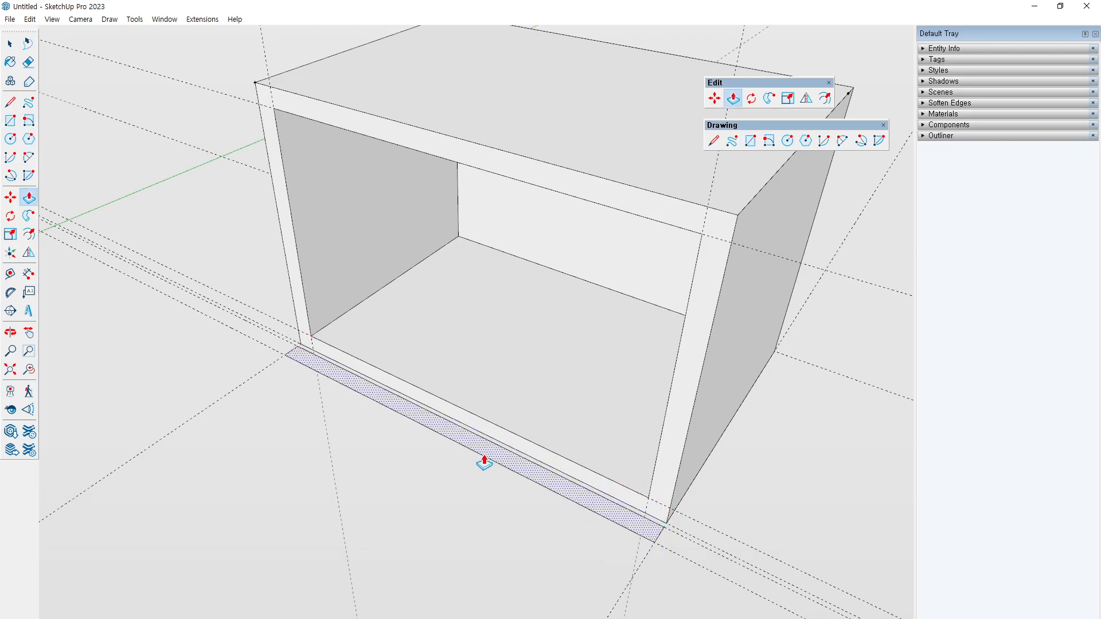
pyautogui.click(484, 456)
pyautogui.moveTo(305, 183); pyautogui.dragTo(616, 221, button='middle')
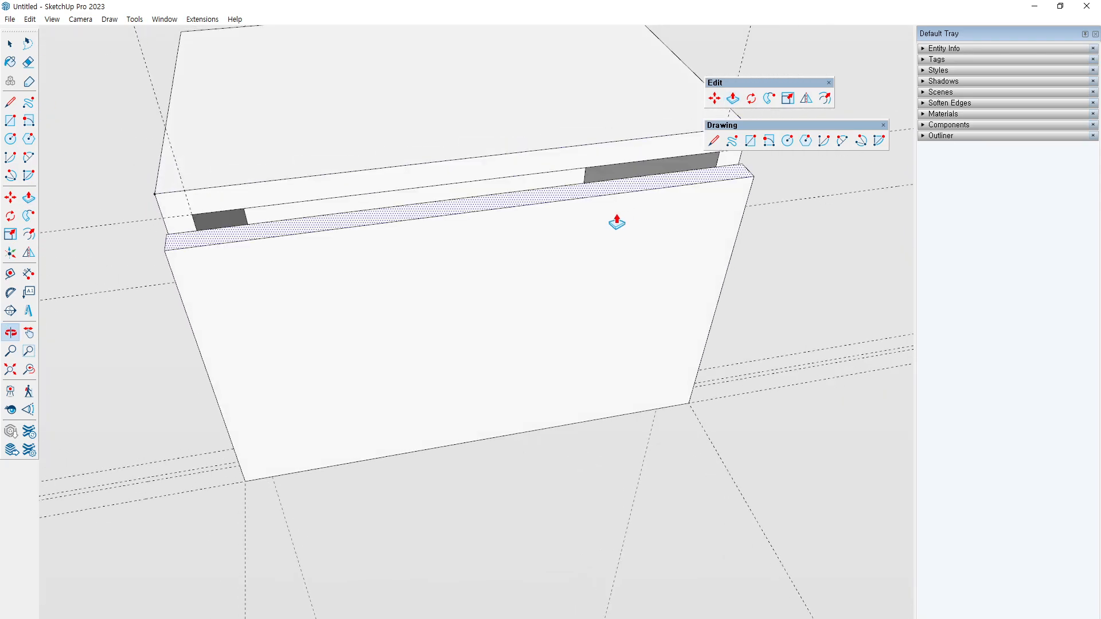
pyautogui.scroll(-3, 533, 206)
pyautogui.moveTo(365, 262); pyautogui.dragTo(362, 189, button='middle')
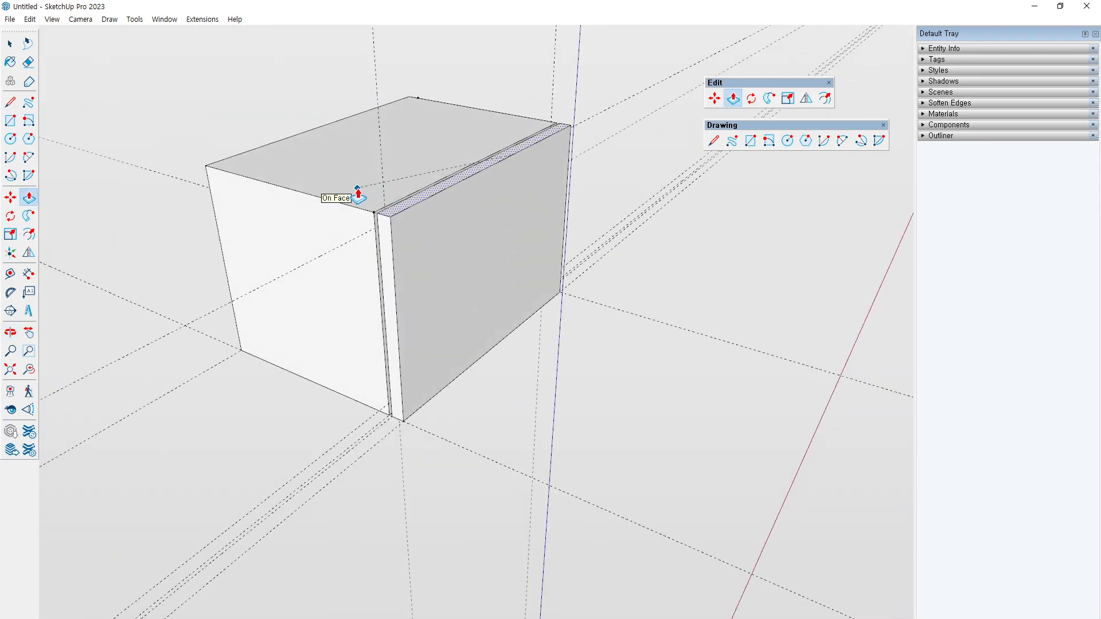
pyautogui.scroll(2, 359, 194)
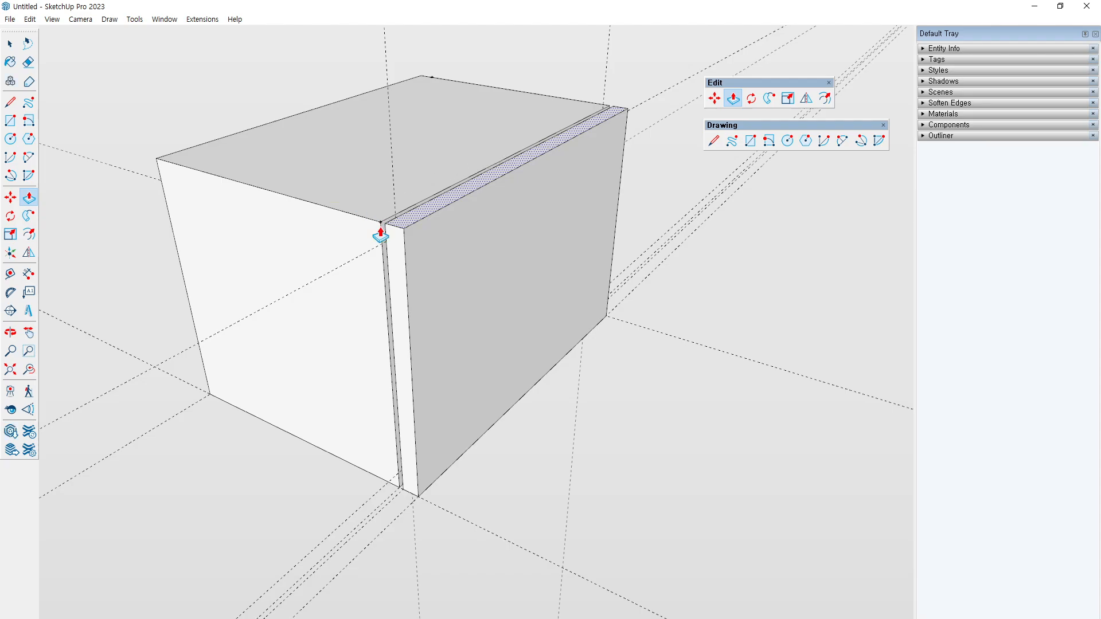
# Make the door panel a group and the hollow box a separate group.
pyautogui.moveTo(523, 253); pyautogui.dragTo(430, 342, button='middle')
pyautogui.press('space')
pyautogui.click(430, 342)
pyautogui.rightClick(430, 342)
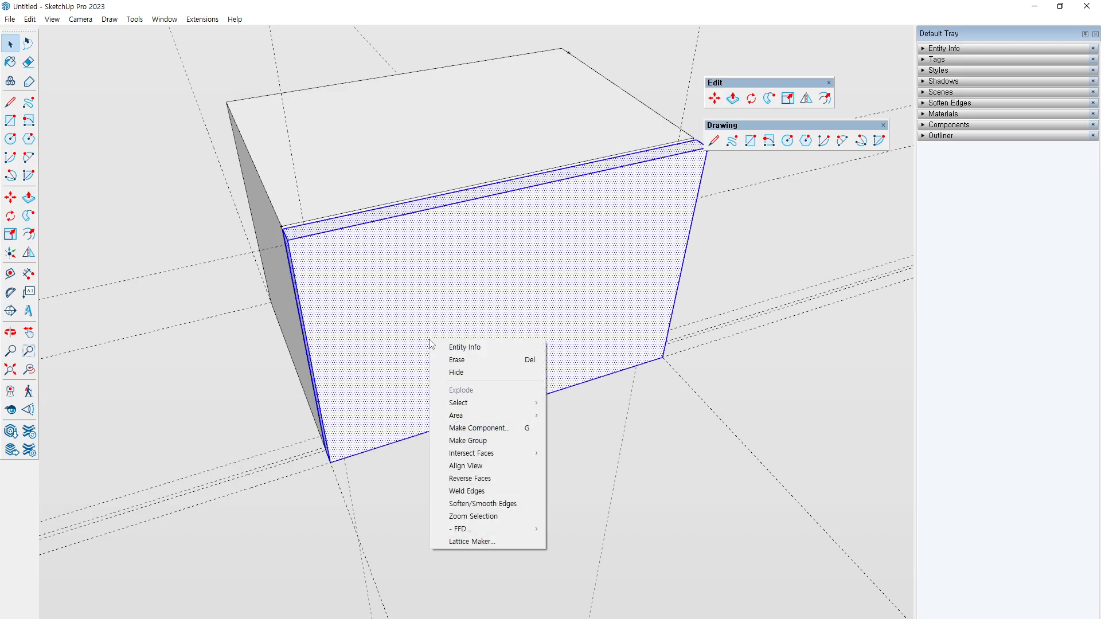
pyautogui.click(484, 439)
pyautogui.click(373, 168)
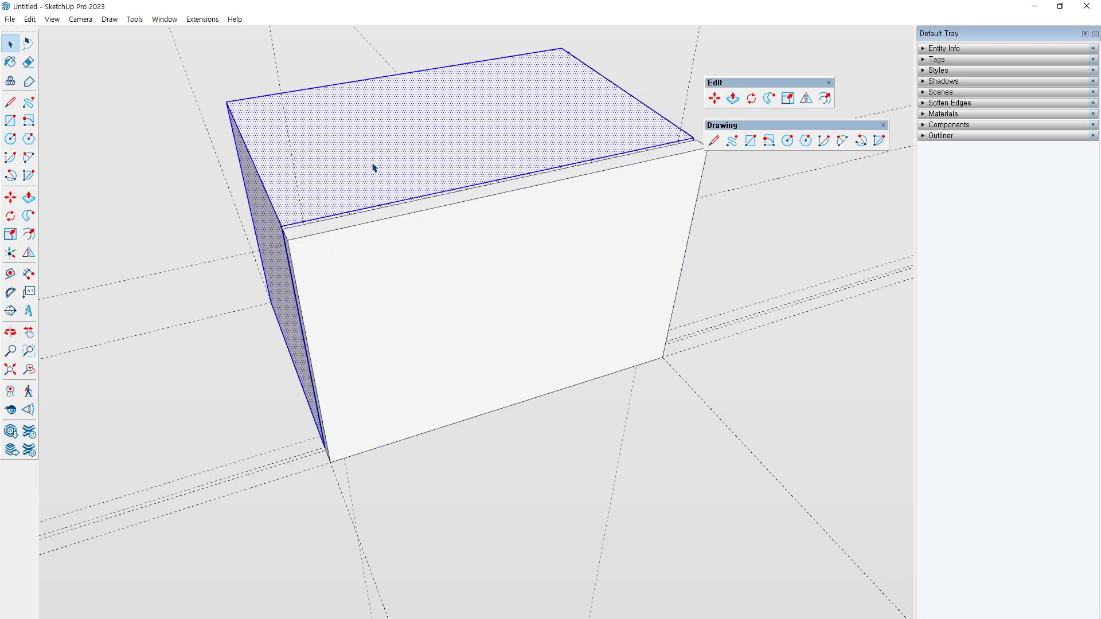
pyautogui.rightClick(373, 168)
pyautogui.click(437, 263)
pyautogui.moveTo(467, 270); pyautogui.dragTo(286, 219, button='middle')
pyautogui.click(370, 379)
# Place a horizontal guide at the door's mid-height and a vertical guide offset inward from the door's right edge.
pyautogui.moveTo(370, 379); pyautogui.dragTo(439, 374, button='middle')
pyautogui.press('t')
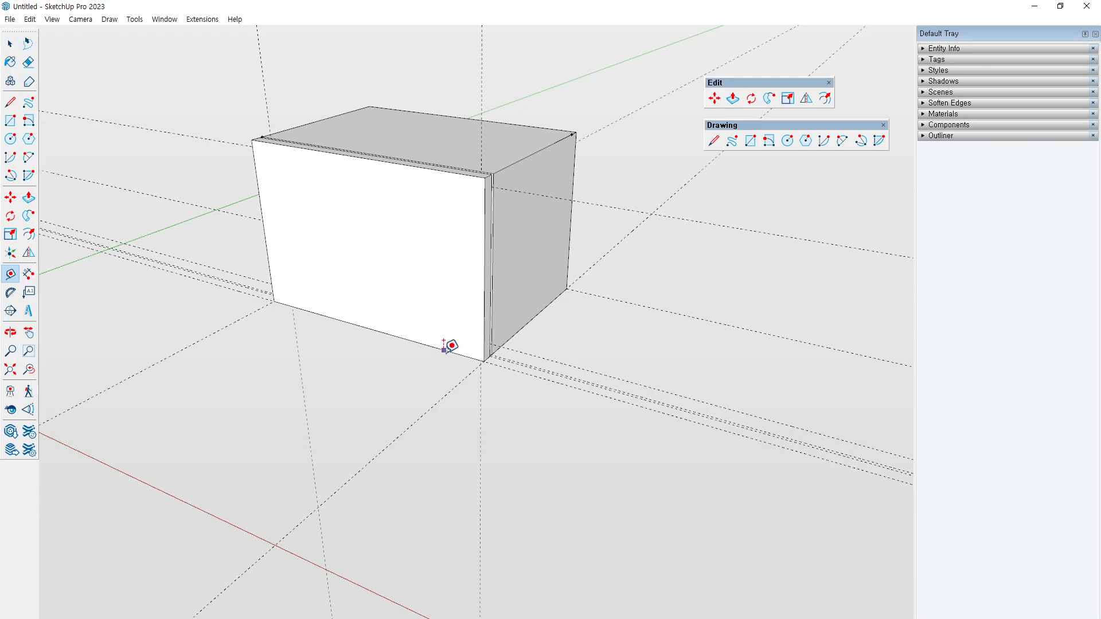
pyautogui.click(443, 350)
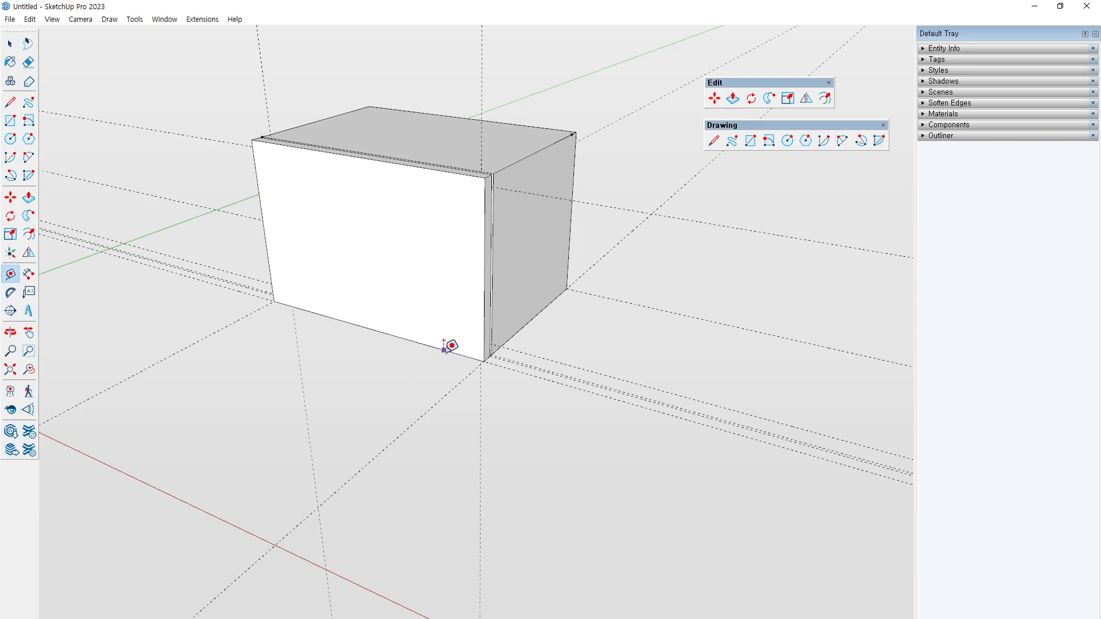
pyautogui.click(489, 268)
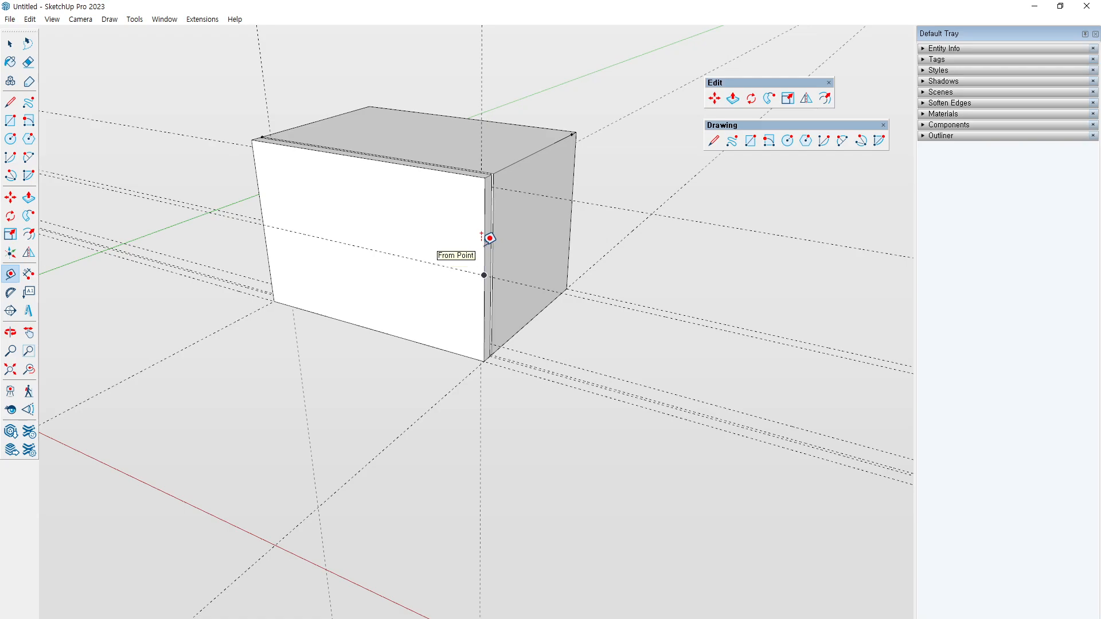
pyautogui.scroll(2, 486, 241)
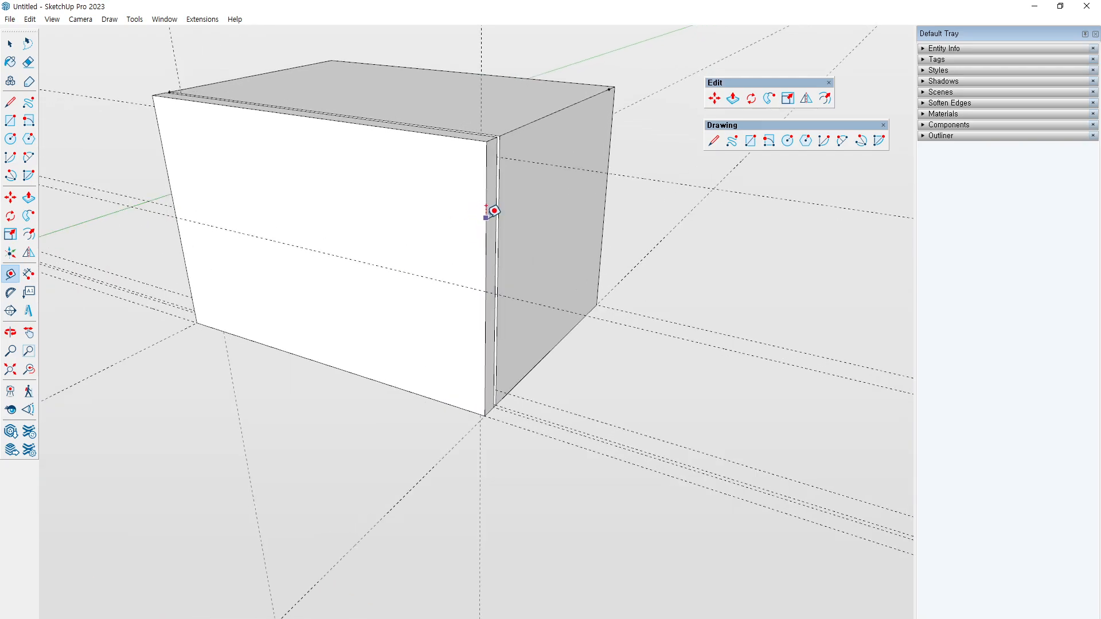
pyautogui.click(484, 216)
pyautogui.click(456, 211)
# Draw a circle at the intersection of the two door guides and Push/Pull it outward into a round knob.
pyautogui.moveTo(457, 203); pyautogui.dragTo(457, 290, button='middle')
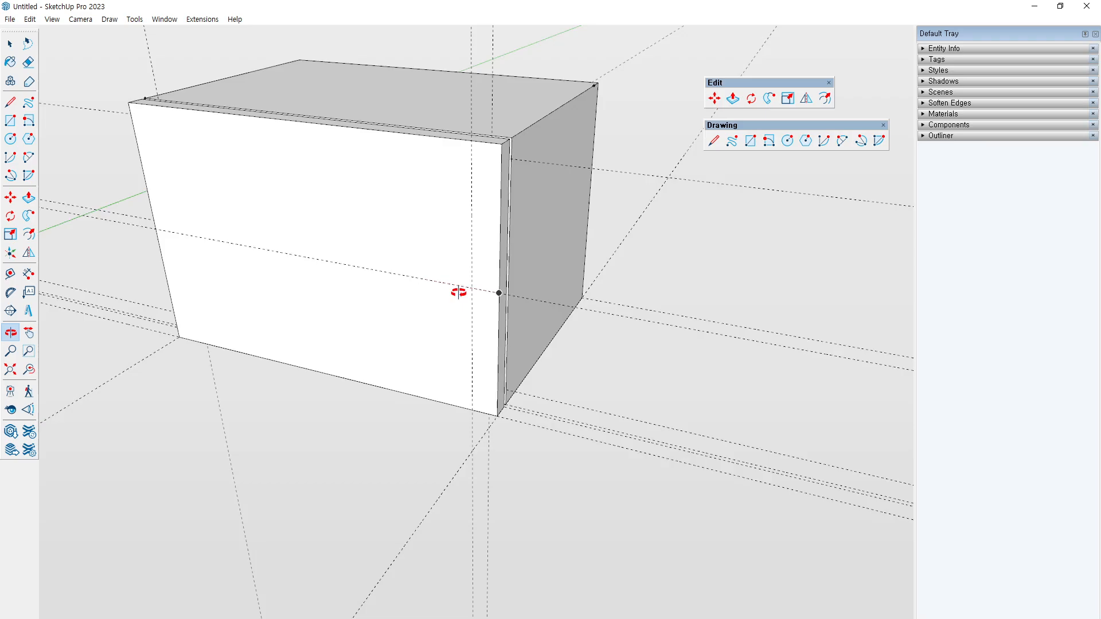
pyautogui.scroll(3, 497, 298)
pyautogui.press('c')
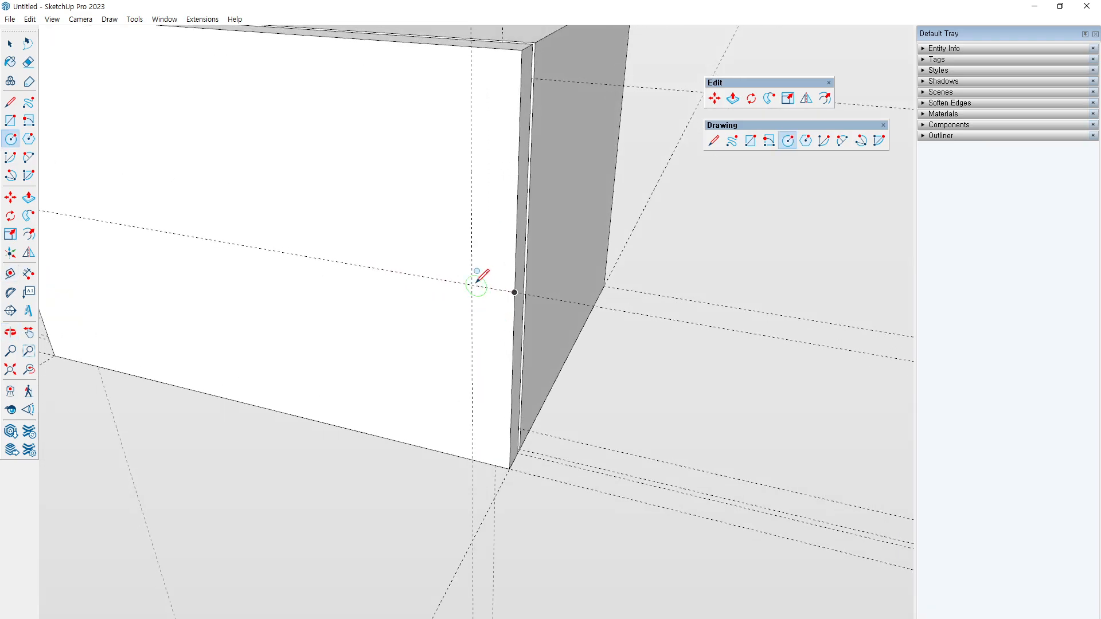
pyautogui.click(471, 285)
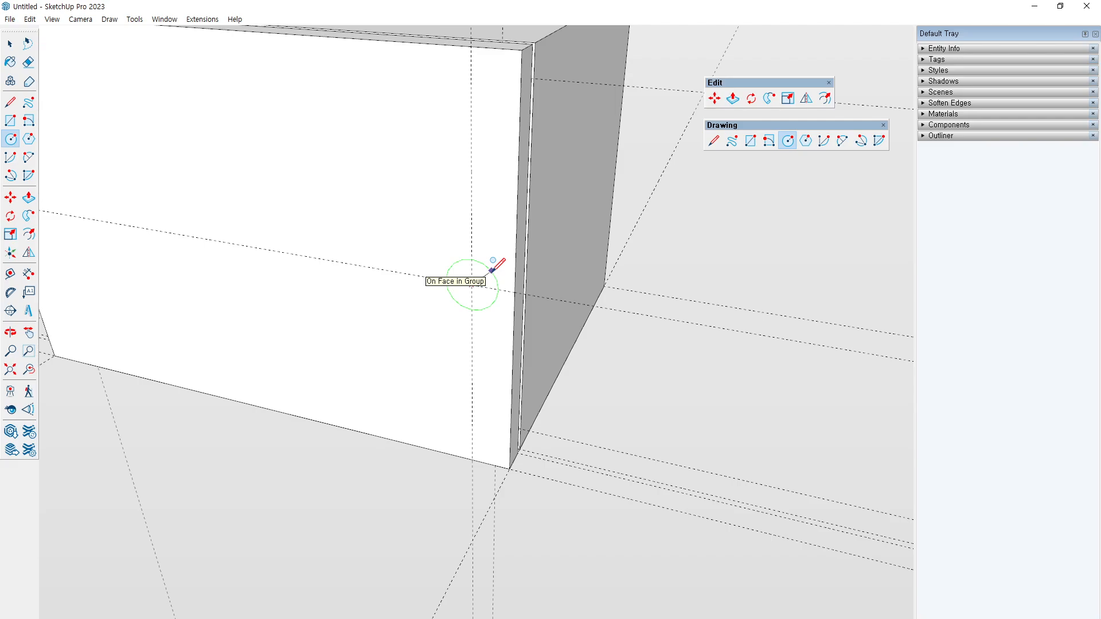
pyautogui.click(491, 270)
pyautogui.press('p')
pyautogui.click(482, 286)
pyautogui.click(475, 295)
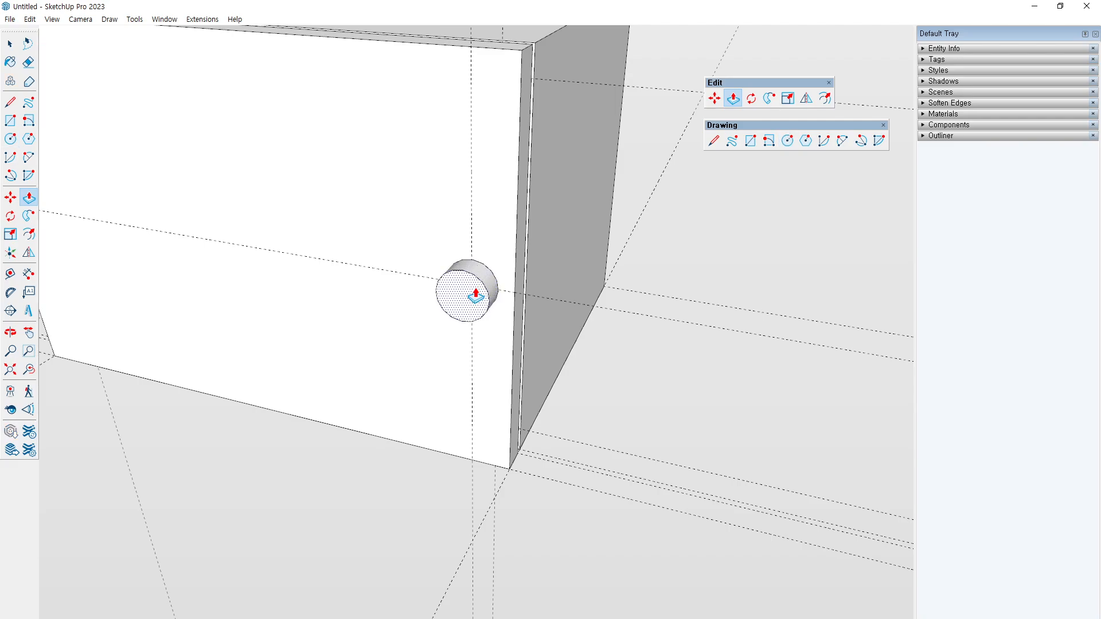
# Select the whole knob and make it a group.
pyautogui.press('space')
pyautogui.click(466, 303)
pyautogui.tripleClick(466, 303)
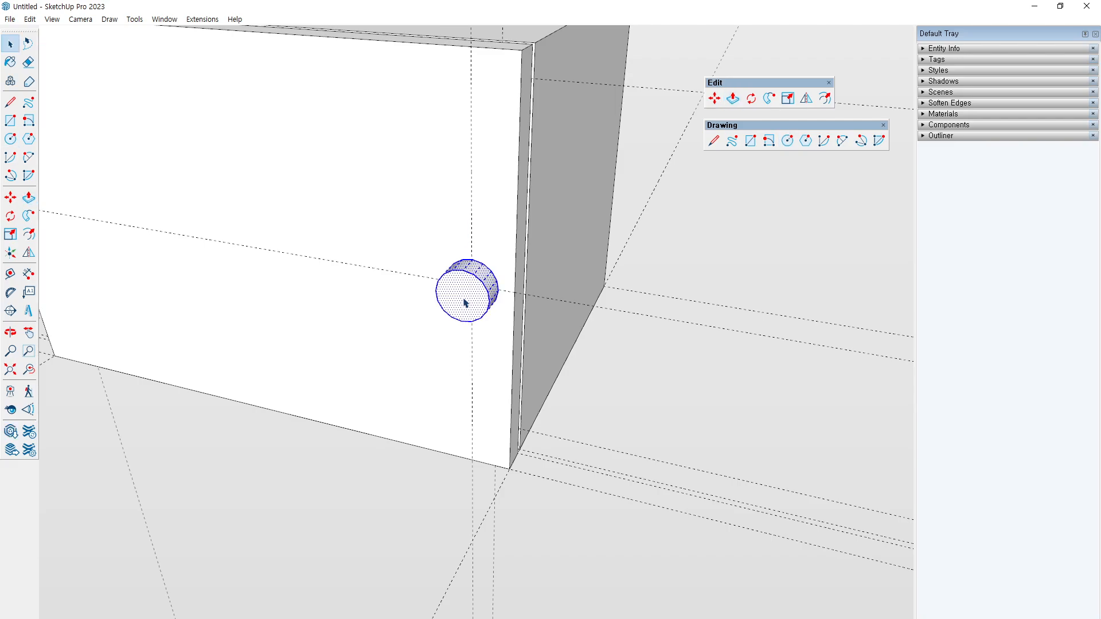
pyautogui.rightClick(464, 300)
pyautogui.click(505, 395)
pyautogui.click(609, 400)
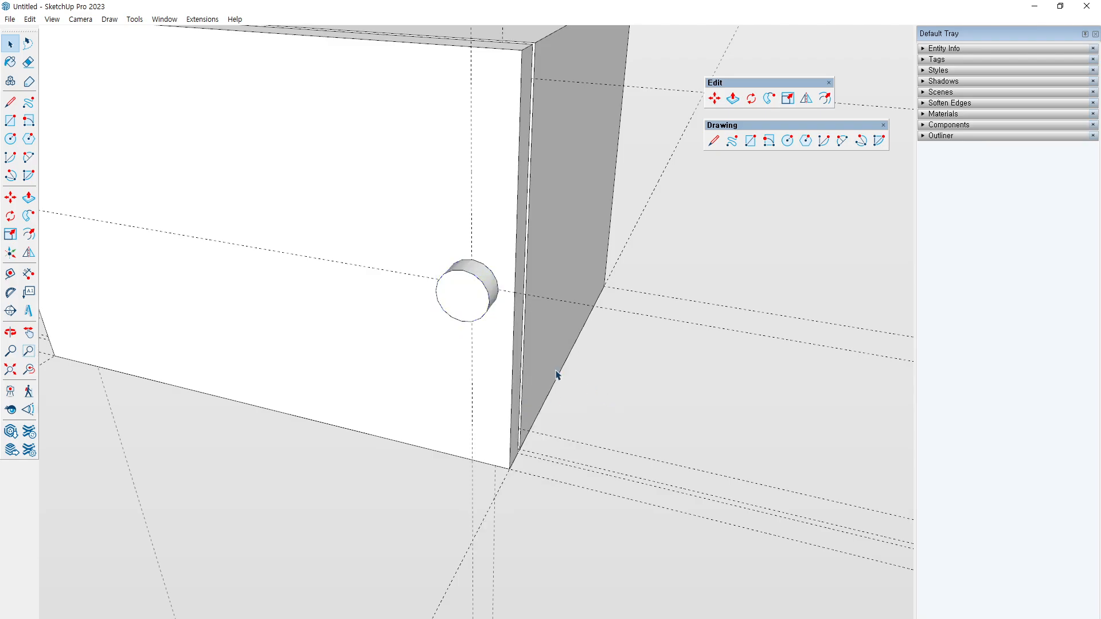
# Try to erase the guides beside the box with the Eraser, and undo the erasure.
pyautogui.scroll(-3, 555, 371)
pyautogui.moveTo(555, 367); pyautogui.dragTo(322, 339, button='middle')
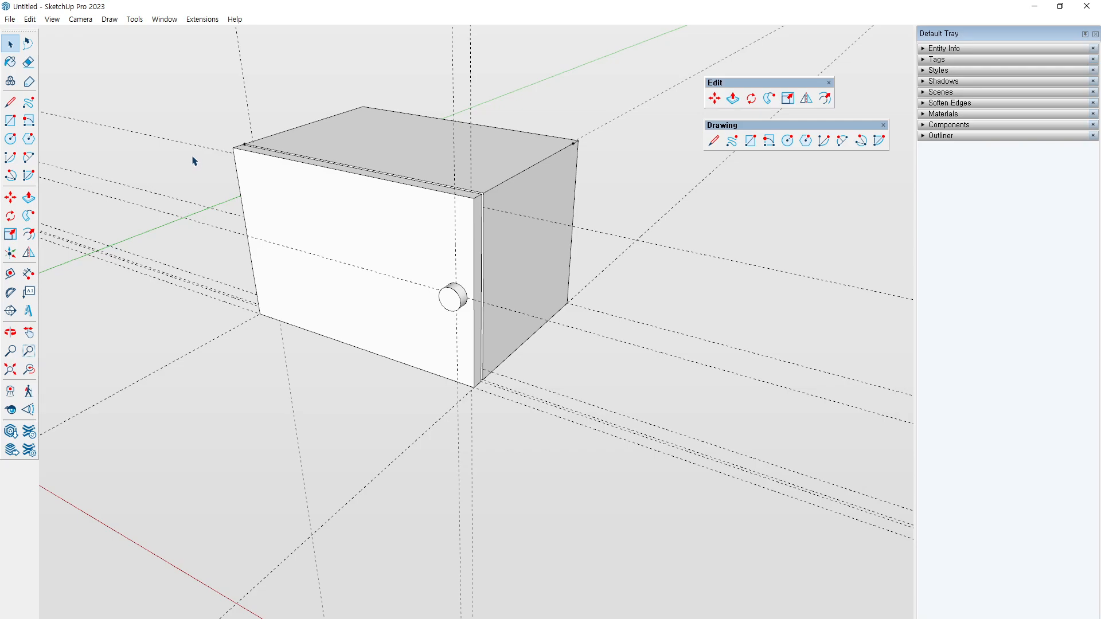
pyautogui.press('e')
pyautogui.moveTo(160, 115)
pyautogui.mouseDown()
pyautogui.moveTo(123, 232)
pyautogui.moveTo(128, 282)
pyautogui.mouseUp()
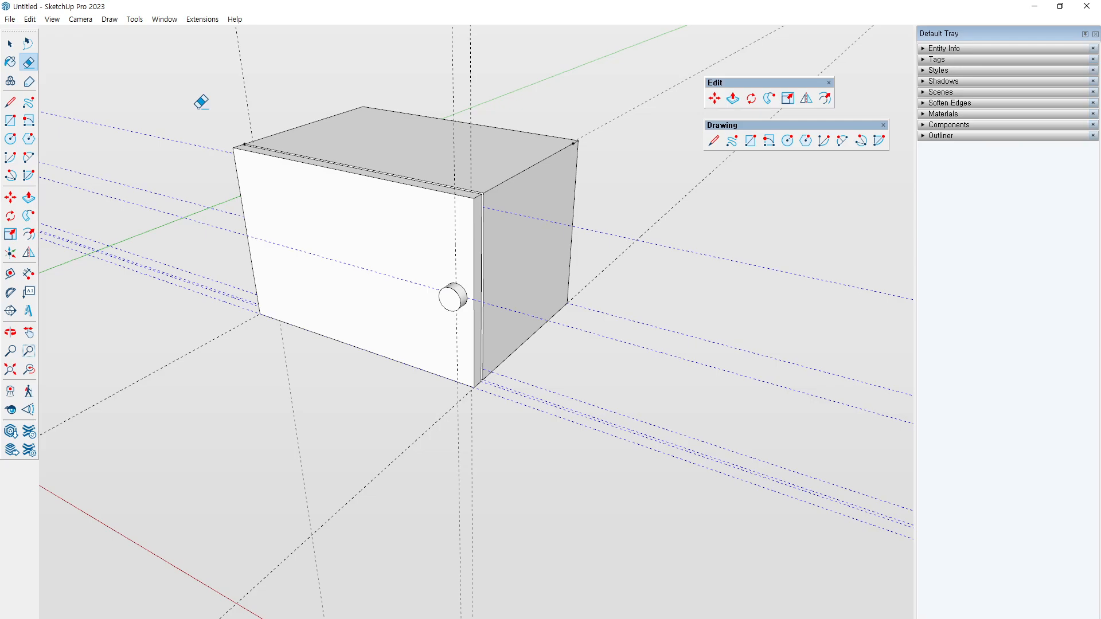
pyautogui.moveTo(201, 102); pyautogui.dragTo(201, 100)
pyautogui.moveTo(485, 194); pyautogui.dragTo(571, 151)
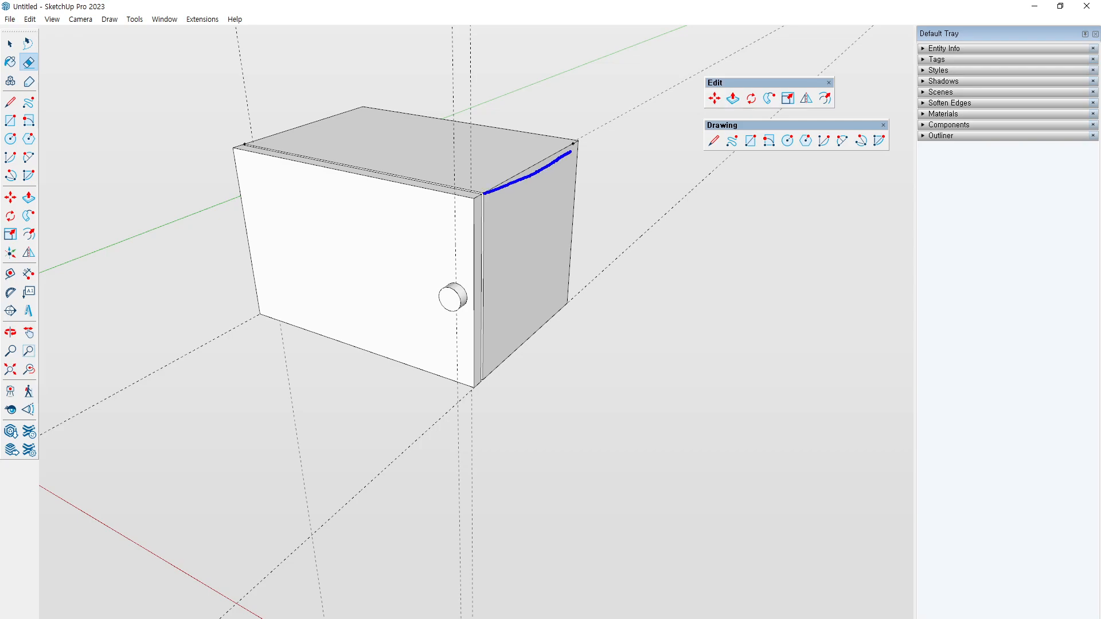
pyautogui.press('Escape')
pyautogui.moveTo(537, 189); pyautogui.dragTo(524, 153)
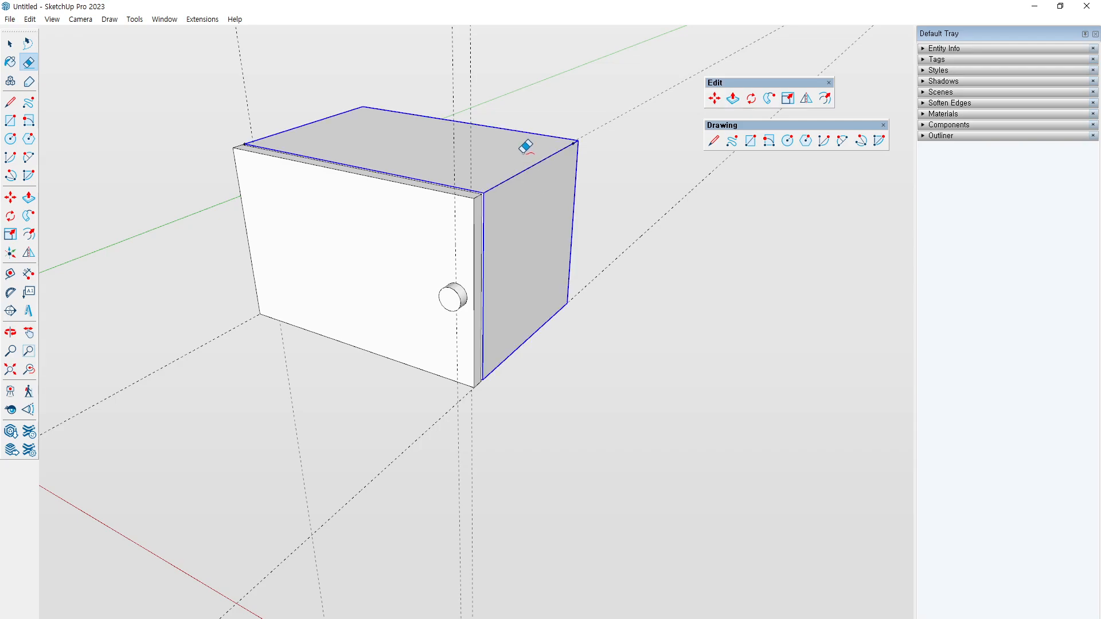
pyautogui.hotkey('ctrl', 'z')
pyautogui.press('space')
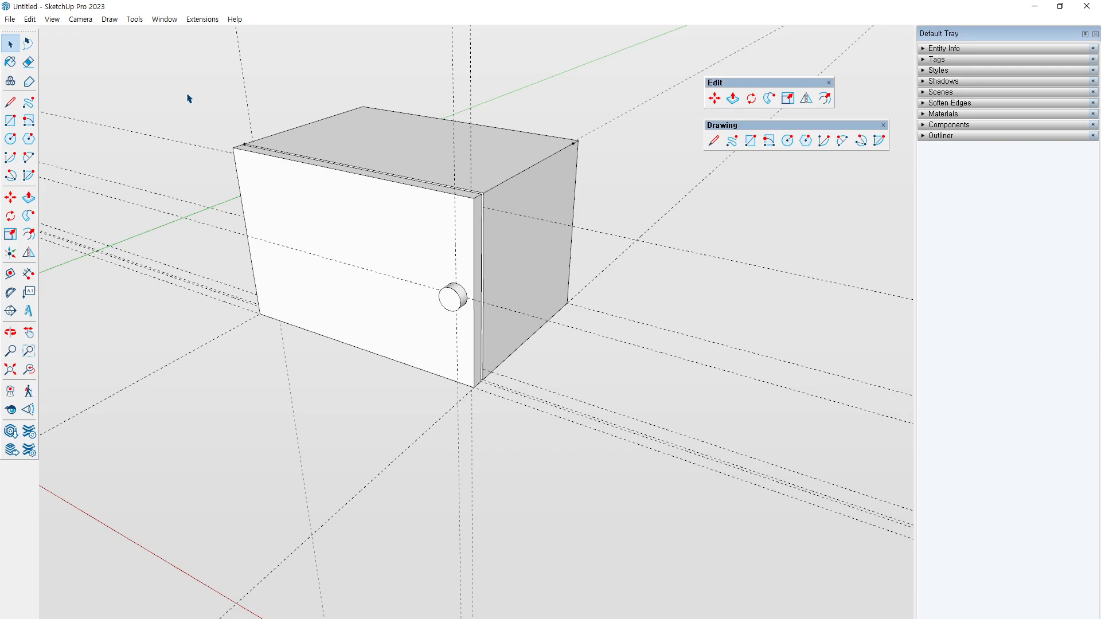
# Delete all guides from the model at once with Delete Guides.
pyautogui.click(30, 19)
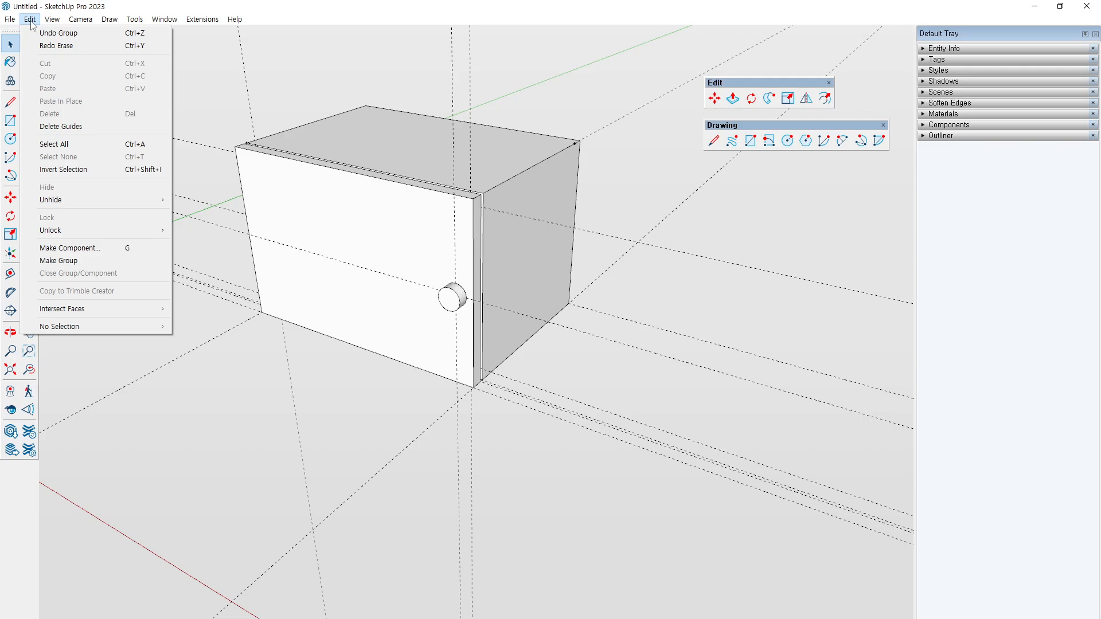
pyautogui.click(60, 127)
pyautogui.moveTo(147, 172); pyautogui.dragTo(149, 187, button='middle')
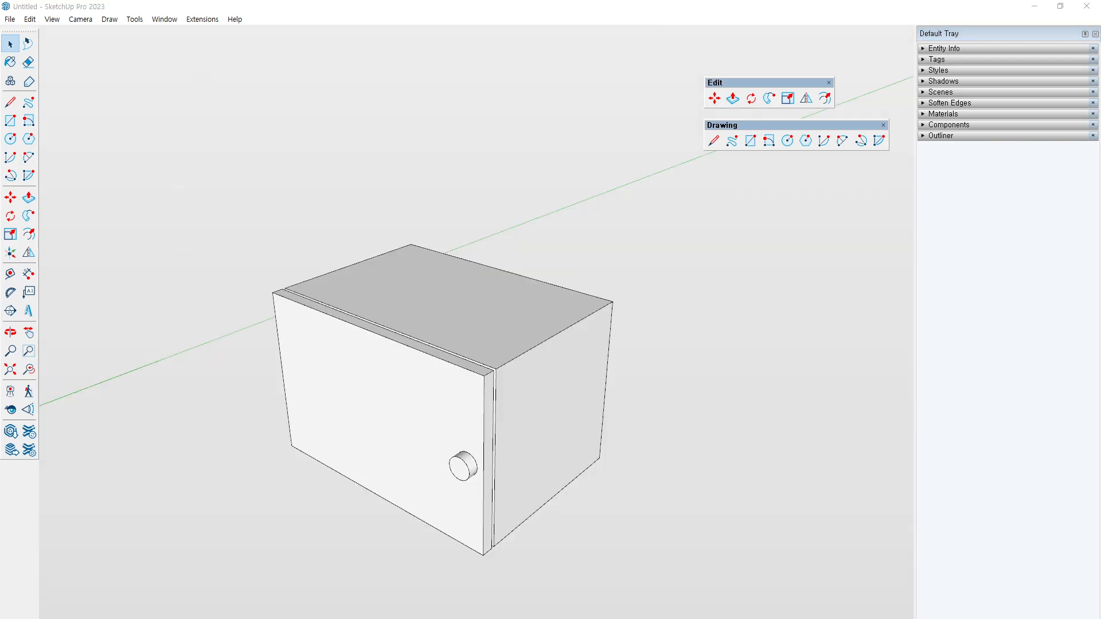
pyautogui.moveTo(115, 101)
pyautogui.mouseDown()
pyautogui.moveTo(190, 98)
pyautogui.moveTo(146, 161)
pyautogui.moveTo(192, 150)
pyautogui.mouseUp()
pyautogui.moveTo(225, 115)
pyautogui.mouseDown()
pyautogui.moveTo(317, 96)
pyautogui.moveTo(301, 87)
pyautogui.mouseUp()
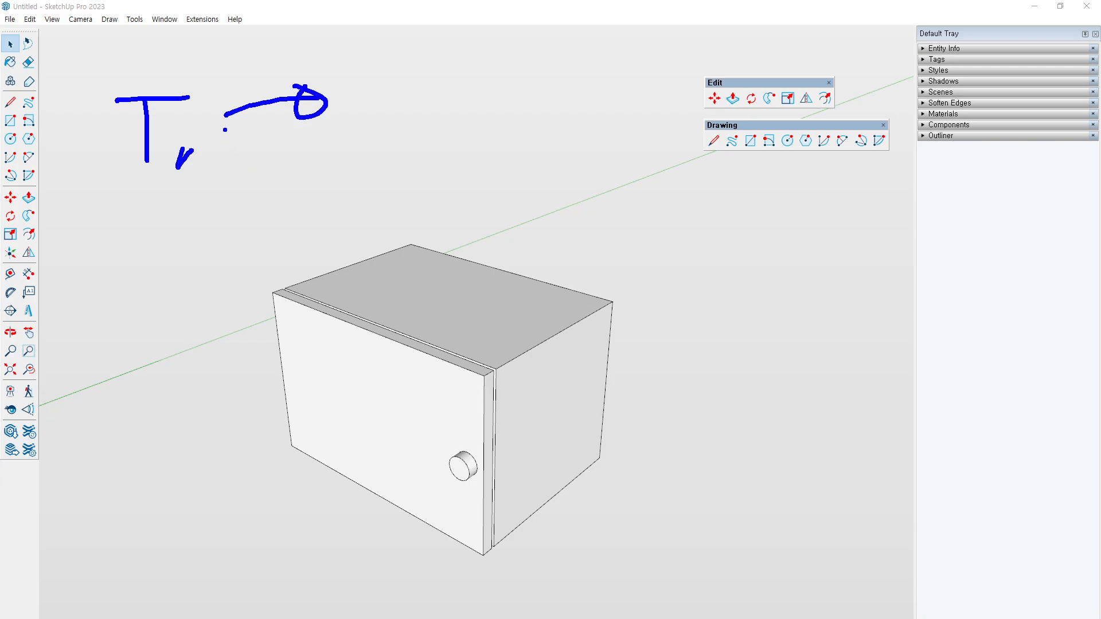
pyautogui.moveTo(225, 115); pyautogui.dragTo(282, 179)
pyautogui.moveTo(352, 80); pyautogui.dragTo(404, 108)
pyautogui.moveTo(394, 107); pyautogui.dragTo(413, 127)
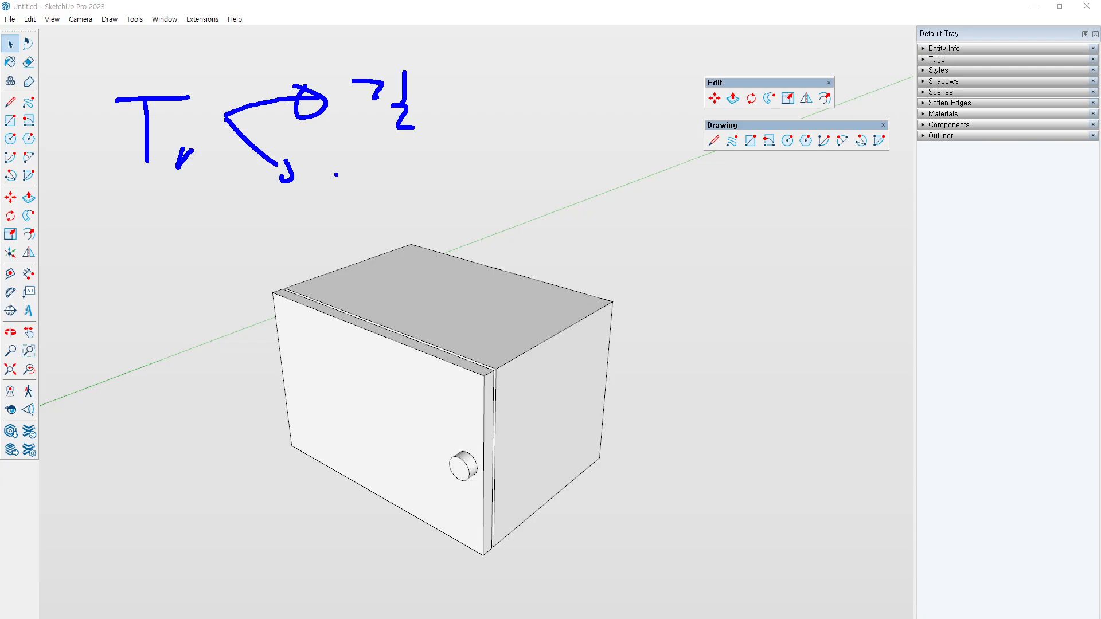
pyautogui.moveTo(328, 172); pyautogui.dragTo(338, 203)
pyautogui.moveTo(378, 163)
pyautogui.mouseDown()
pyautogui.moveTo(378, 210)
pyautogui.moveTo(398, 190)
pyautogui.mouseUp()
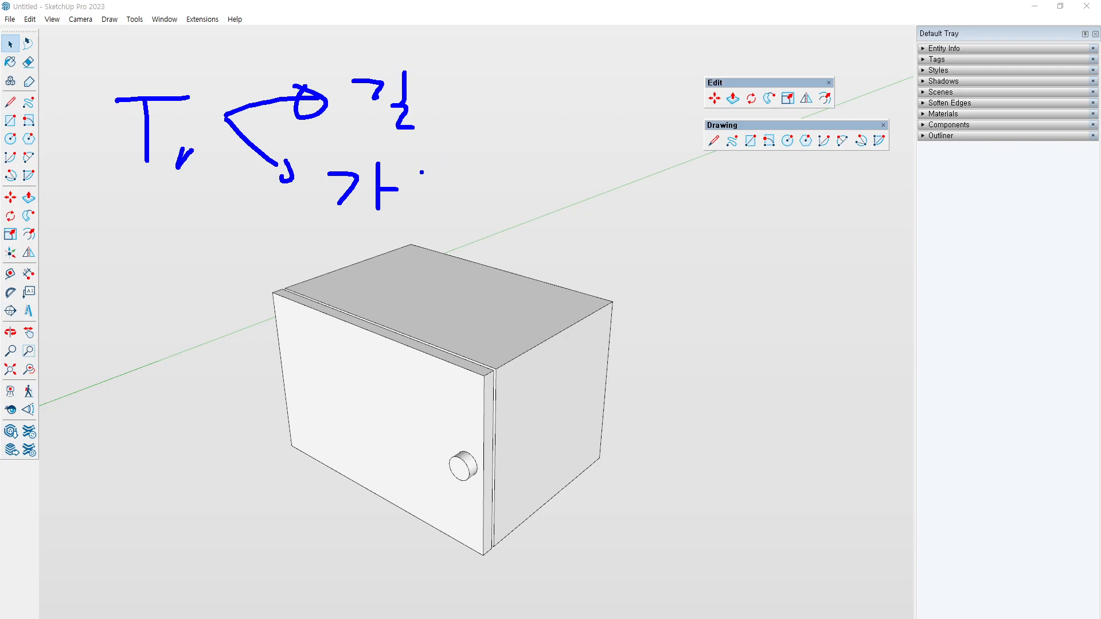
pyautogui.moveTo(421, 172)
pyautogui.mouseDown()
pyautogui.moveTo(464, 193)
pyautogui.moveTo(501, 188)
pyautogui.mouseUp()
pyautogui.moveTo(467, 207); pyautogui.dragTo(525, 210)
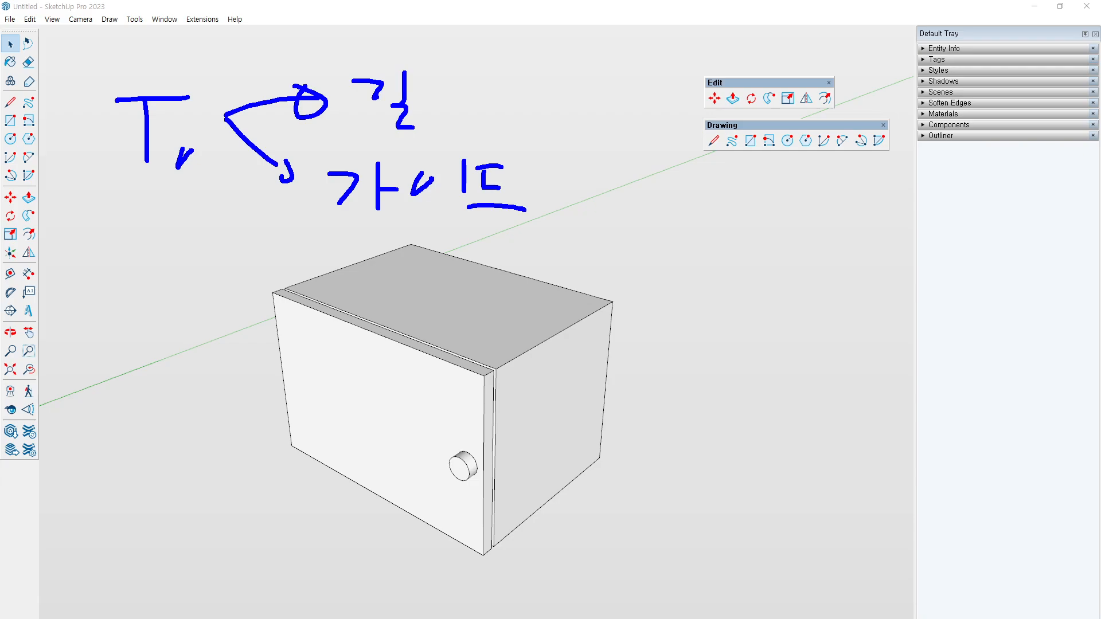
pyautogui.moveTo(279, 232)
pyautogui.mouseDown()
pyautogui.moveTo(418, 170)
pyautogui.moveTo(576, 144)
pyautogui.moveTo(613, 155)
pyautogui.moveTo(651, 139)
pyautogui.moveTo(648, 168)
pyautogui.moveTo(683, 148)
pyautogui.moveTo(686, 167)
pyautogui.moveTo(705, 175)
pyautogui.moveTo(755, 151)
pyautogui.mouseUp()
pyautogui.moveTo(742, 140); pyautogui.dragTo(741, 178)
pyautogui.moveTo(655, 19); pyautogui.dragTo(656, 70)
pyautogui.moveTo(666, 24)
pyautogui.mouseDown()
pyautogui.moveTo(713, 48)
pyautogui.moveTo(675, 75)
pyautogui.moveTo(660, 68)
pyautogui.mouseUp()
pyautogui.moveTo(588, 43)
pyautogui.mouseDown()
pyautogui.moveTo(615, 40)
pyautogui.moveTo(597, 58)
pyautogui.mouseUp()
pyautogui.moveTo(598, 64)
pyautogui.mouseDown()
pyautogui.moveTo(600, 97)
pyautogui.moveTo(688, 101)
pyautogui.mouseUp()
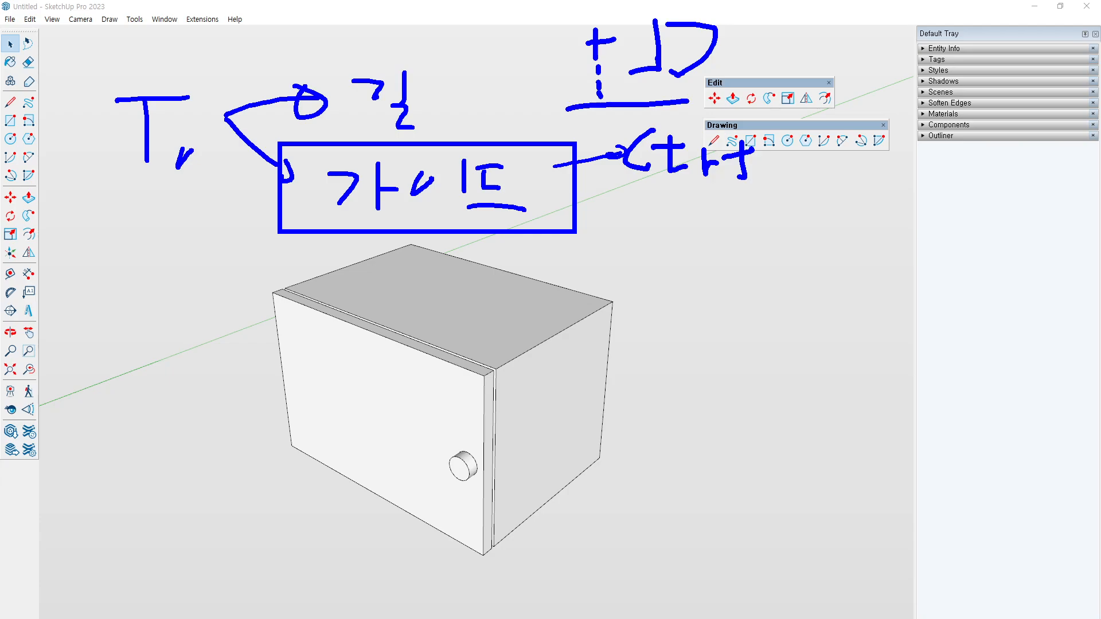
pyautogui.moveTo(614, 99)
pyautogui.mouseDown()
pyautogui.moveTo(565, 85)
pyautogui.moveTo(623, 35)
pyautogui.moveTo(615, 101)
pyautogui.mouseUp()
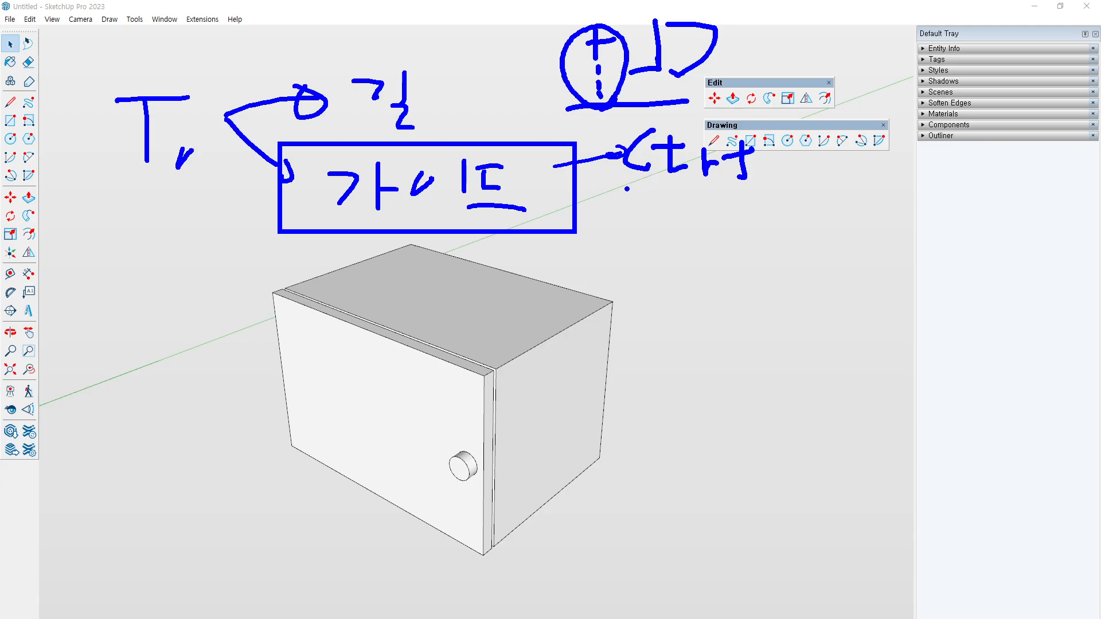
pyautogui.moveTo(685, 92); pyautogui.dragTo(699, 108)
pyautogui.moveTo(572, 210)
pyautogui.mouseDown()
pyautogui.moveTo(642, 229)
pyautogui.moveTo(637, 236)
pyautogui.mouseUp()
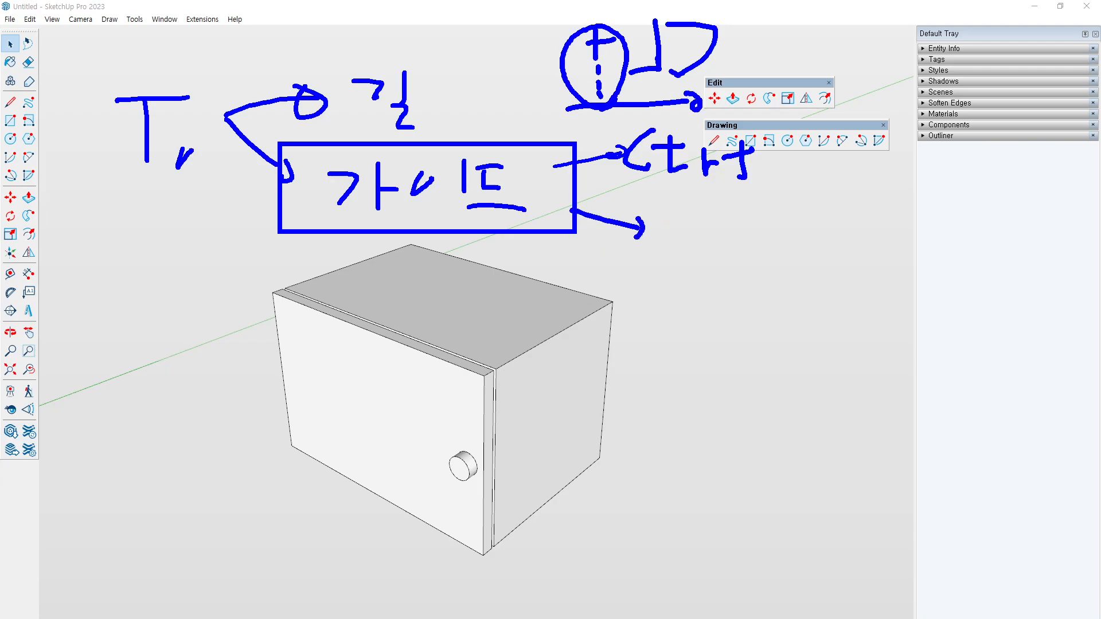
pyautogui.moveTo(576, 219)
pyautogui.mouseDown()
pyautogui.moveTo(612, 297)
pyautogui.moveTo(592, 291)
pyautogui.mouseUp()
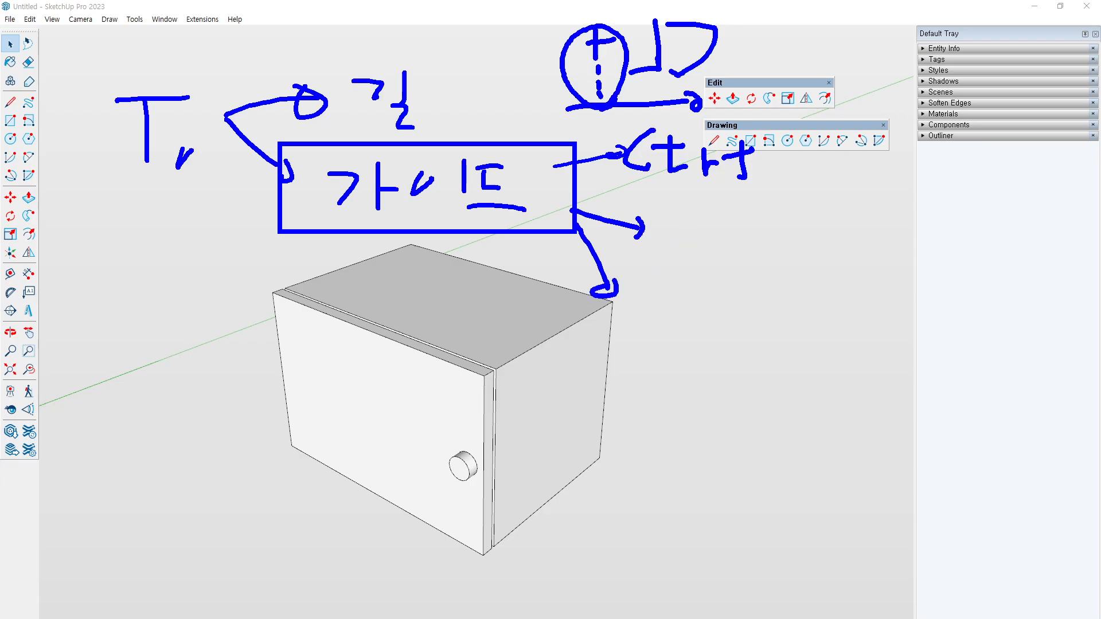
pyautogui.moveTo(648, 248); pyautogui.dragTo(682, 234)
pyautogui.moveTo(712, 222); pyautogui.dragTo(773, 197)
pyautogui.moveTo(785, 192); pyautogui.dragTo(808, 184)
pyautogui.moveTo(827, 179); pyautogui.dragTo(863, 170)
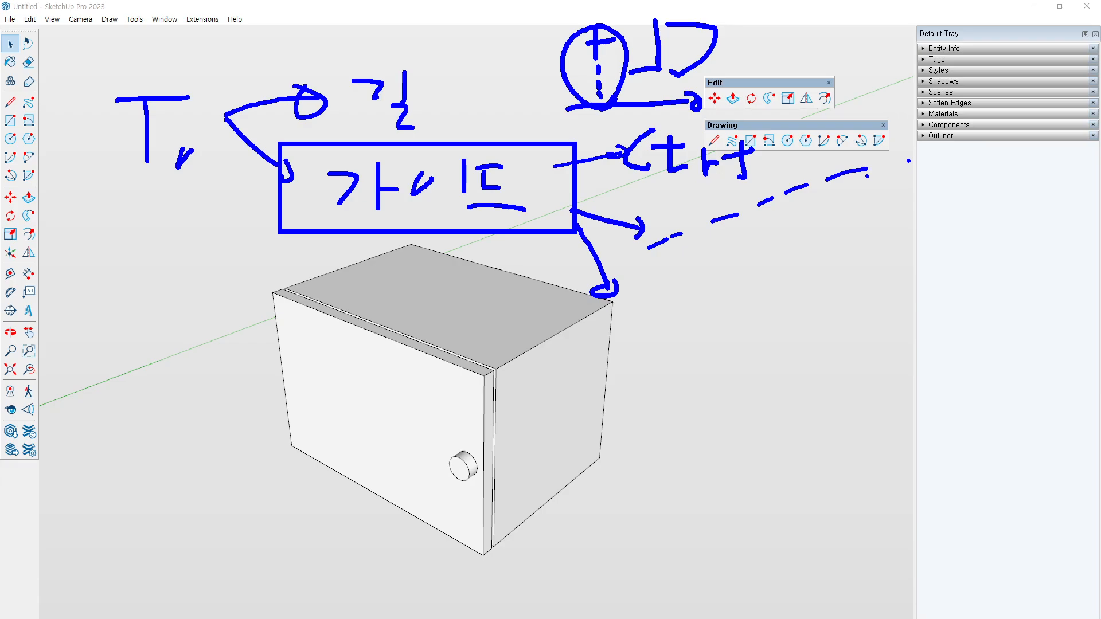
pyautogui.moveTo(635, 300); pyautogui.dragTo(740, 302)
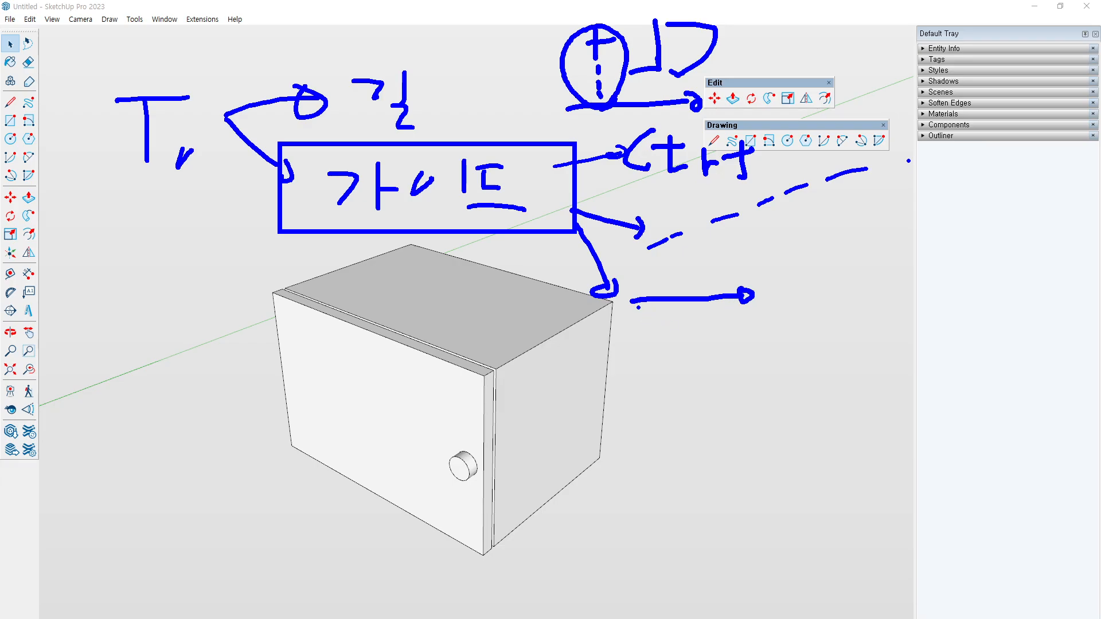
pyautogui.moveTo(633, 293)
pyautogui.mouseDown()
pyautogui.moveTo(629, 301)
pyautogui.moveTo(738, 290)
pyautogui.moveTo(743, 277)
pyautogui.mouseUp()
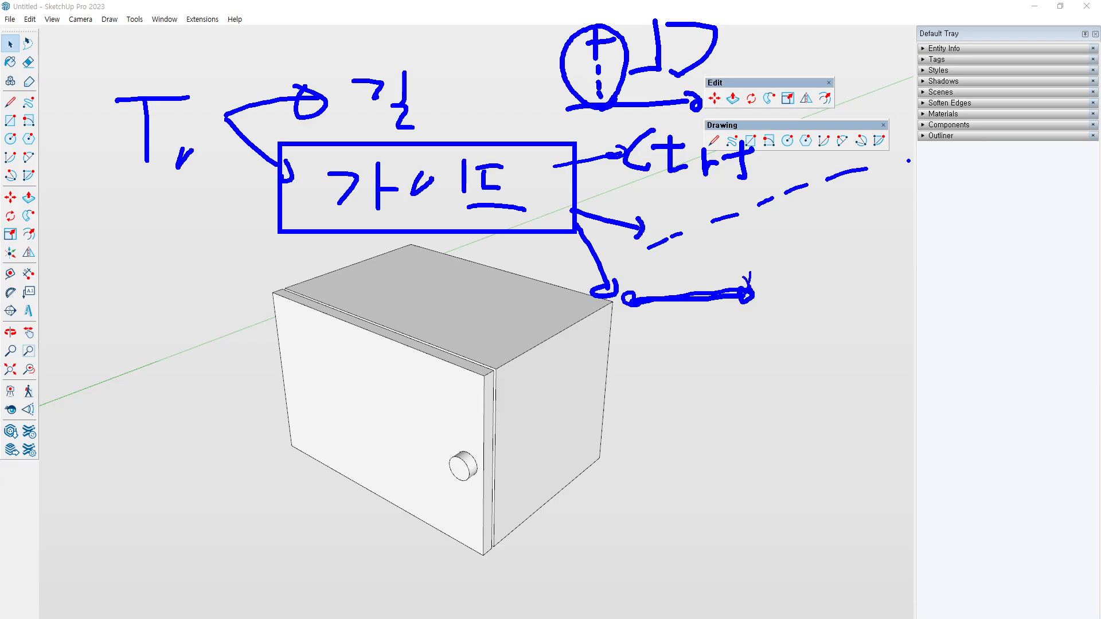
pyautogui.moveTo(591, 267); pyautogui.dragTo(629, 255)
pyautogui.moveTo(642, 250); pyautogui.dragTo(666, 240)
pyautogui.moveTo(751, 225); pyautogui.dragTo(728, 220)
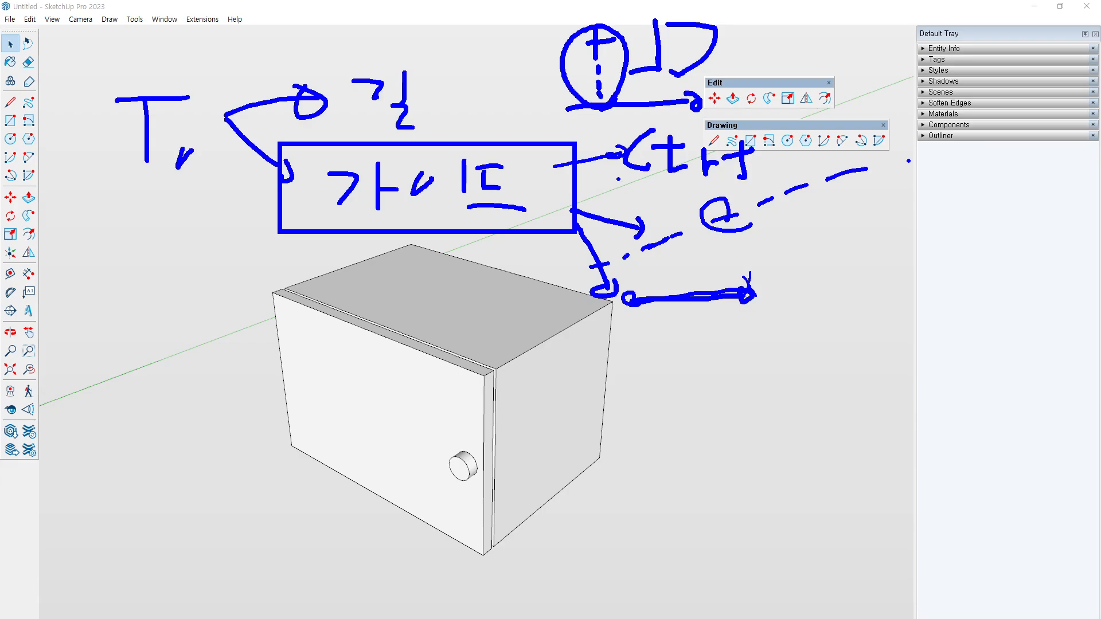
pyautogui.moveTo(614, 175); pyautogui.dragTo(623, 179)
pyautogui.moveTo(632, 181); pyautogui.dragTo(646, 190)
pyautogui.moveTo(661, 195); pyautogui.dragTo(700, 214)
pyautogui.moveTo(723, 221); pyautogui.dragTo(767, 247)
pyautogui.moveTo(794, 256); pyautogui.dragTo(806, 264)
pyautogui.moveTo(707, 214)
pyautogui.mouseDown()
pyautogui.moveTo(735, 229)
pyautogui.moveTo(707, 214)
pyautogui.mouseUp()
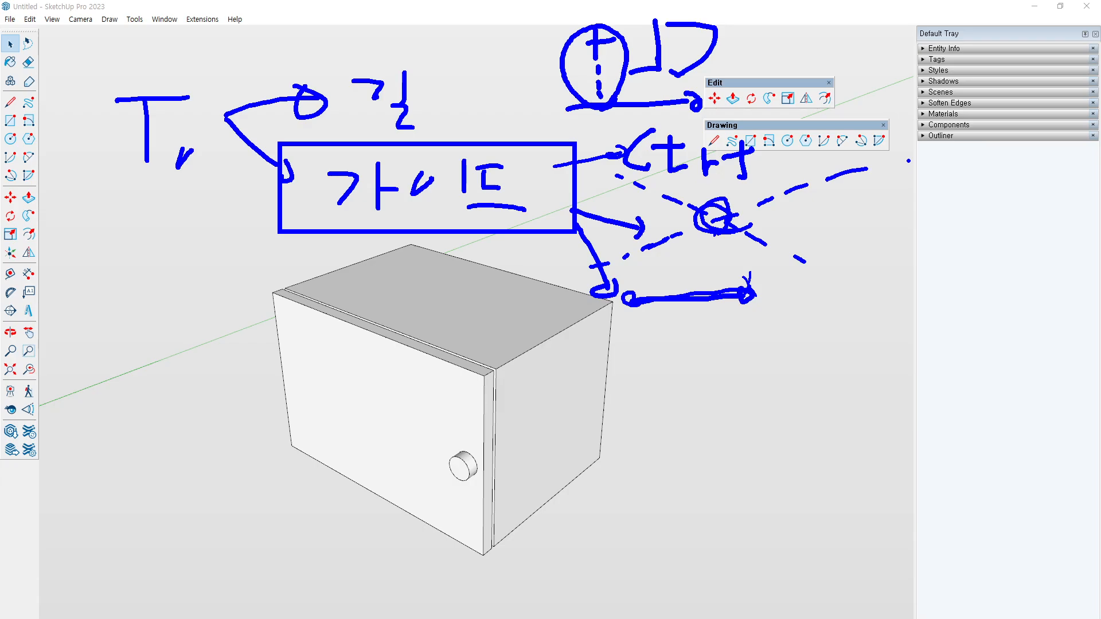
pyautogui.moveTo(799, 193); pyautogui.dragTo(797, 193)
pyautogui.moveTo(507, 361); pyautogui.dragTo(599, 308)
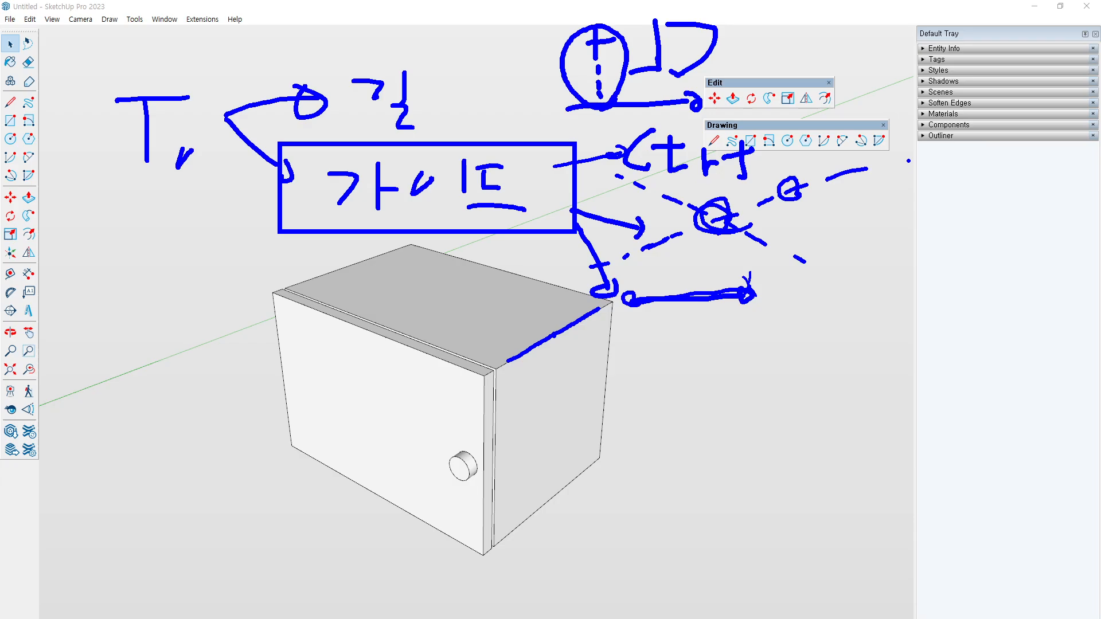
pyautogui.moveTo(549, 337)
pyautogui.mouseDown()
pyautogui.moveTo(511, 330)
pyautogui.moveTo(504, 316)
pyautogui.moveTo(515, 330)
pyautogui.mouseUp()
pyautogui.click(396, 361)
pyautogui.moveTo(410, 351); pyautogui.dragTo(421, 346)
pyautogui.moveTo(428, 338); pyautogui.dragTo(443, 330)
pyautogui.moveTo(451, 327); pyautogui.dragTo(515, 292)
pyautogui.moveTo(521, 286); pyautogui.dragTo(530, 282)
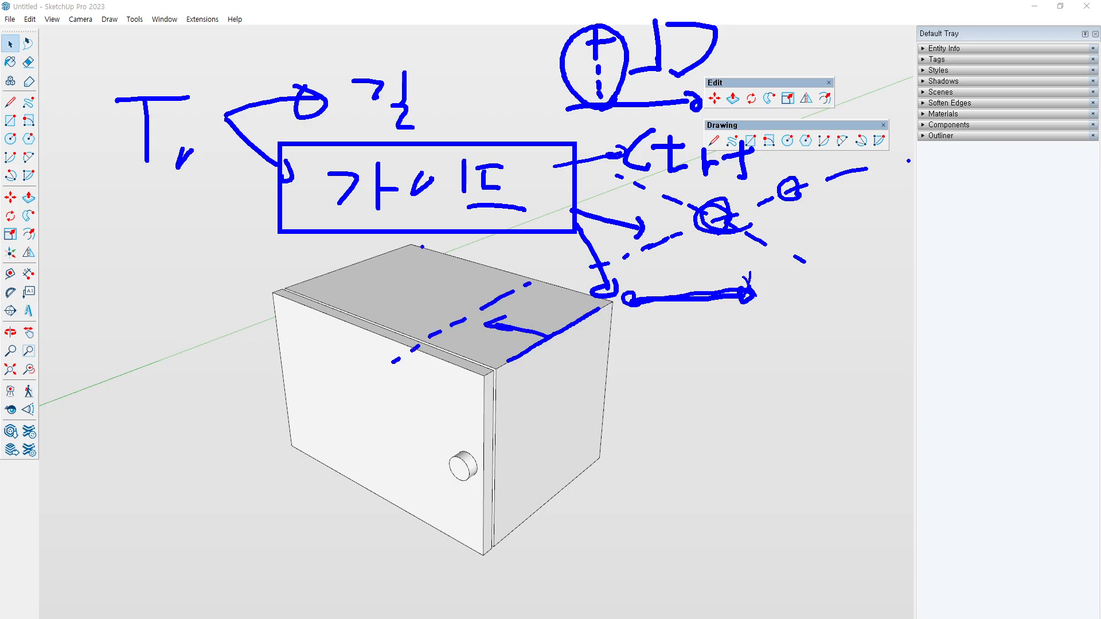
pyautogui.moveTo(423, 248)
pyautogui.mouseDown()
pyautogui.moveTo(417, 235)
pyautogui.moveTo(424, 250)
pyautogui.mouseUp()
pyautogui.moveTo(281, 298); pyautogui.dragTo(282, 294)
pyautogui.moveTo(273, 283)
pyautogui.mouseDown()
pyautogui.moveTo(273, 246)
pyautogui.moveTo(265, 252)
pyautogui.moveTo(278, 253)
pyautogui.mouseUp()
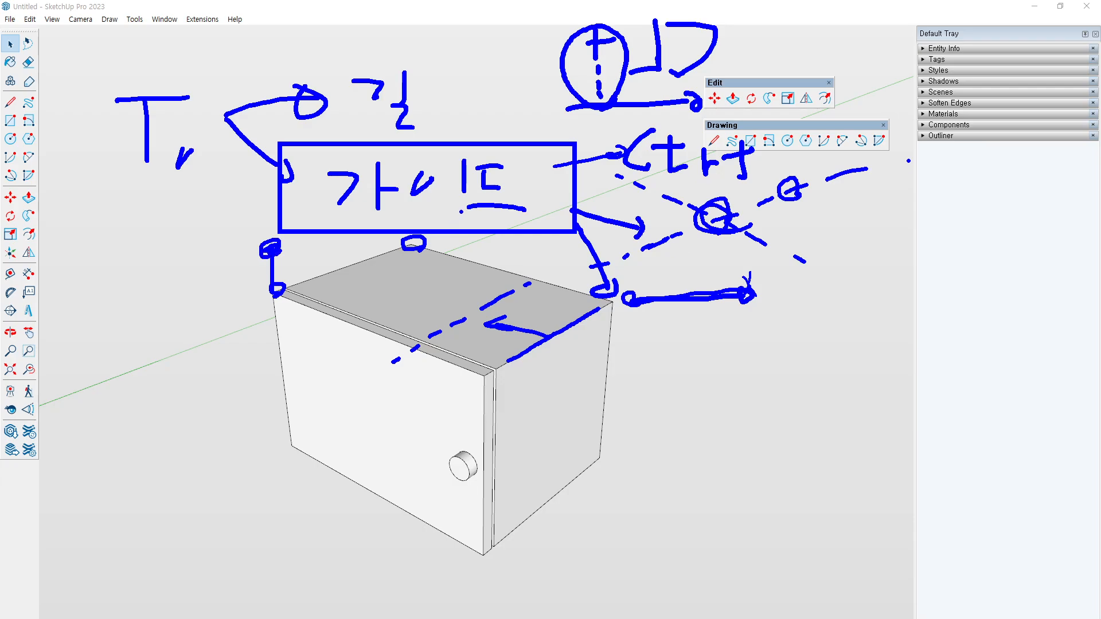
pyautogui.moveTo(544, 232); pyautogui.dragTo(591, 269)
pyautogui.moveTo(596, 269); pyautogui.dragTo(568, 278)
pyautogui.moveTo(202, 187)
pyautogui.mouseDown()
pyautogui.moveTo(248, 195)
pyautogui.moveTo(239, 205)
pyautogui.mouseUp()
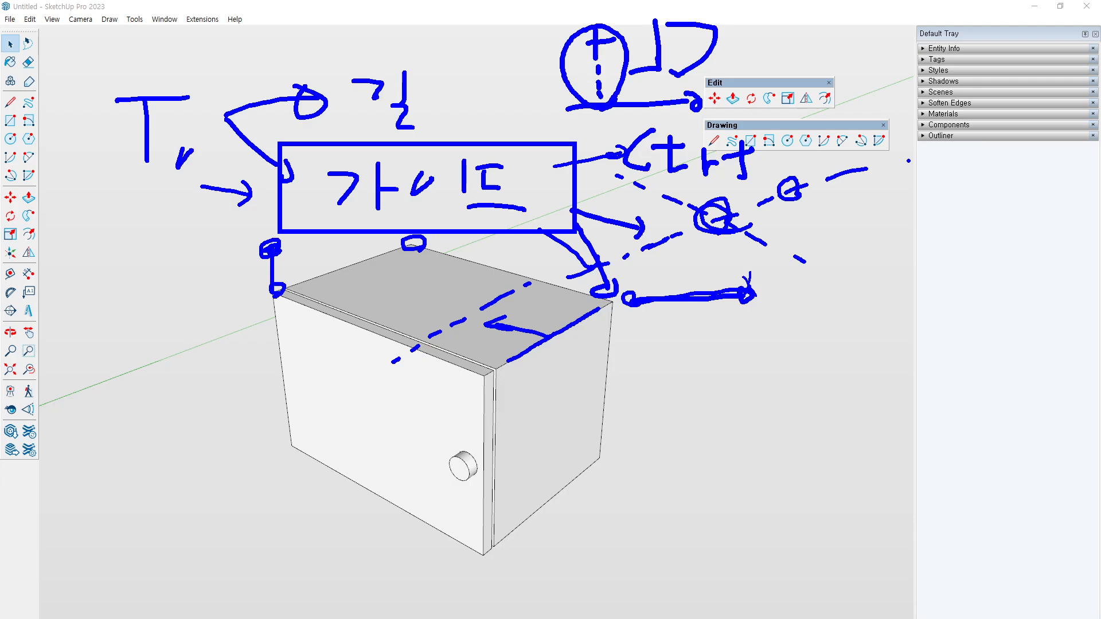
pyautogui.press('Escape')
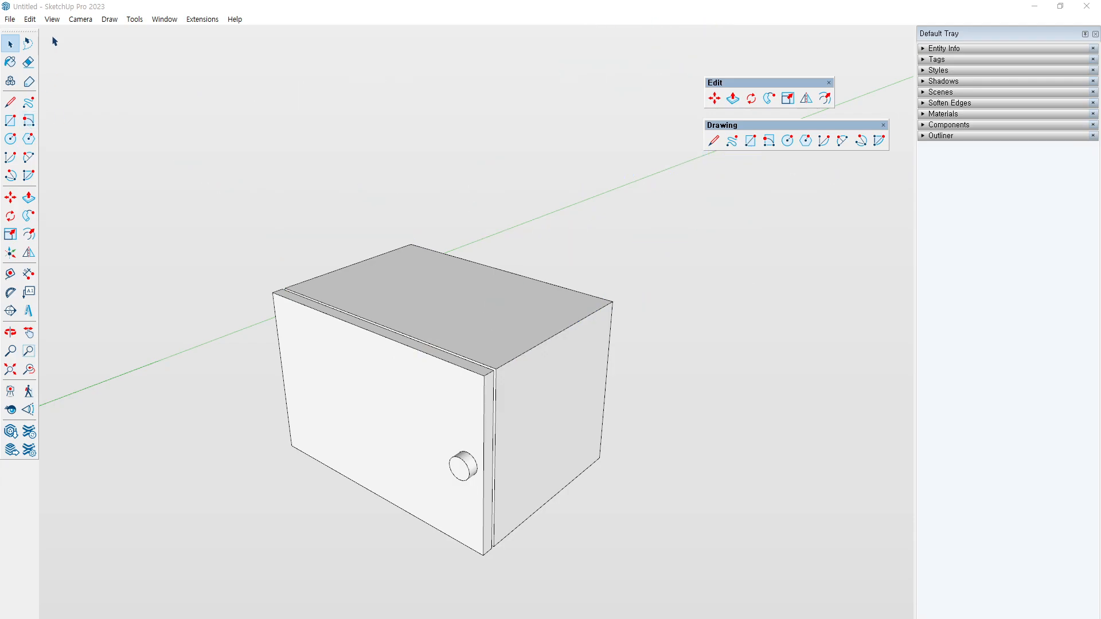
pyautogui.click(30, 20)
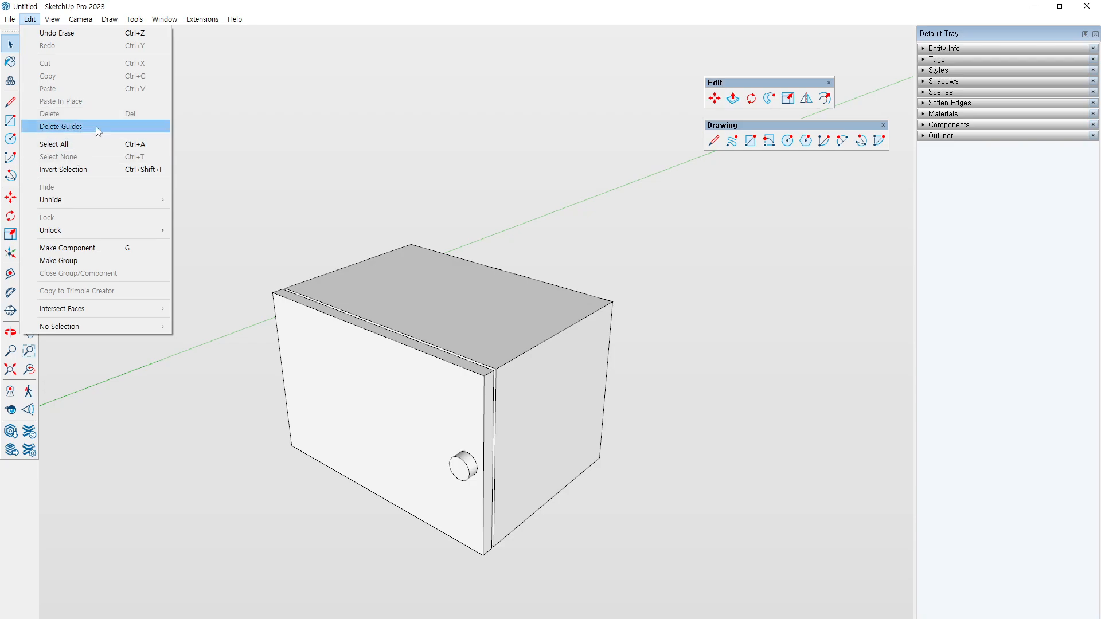